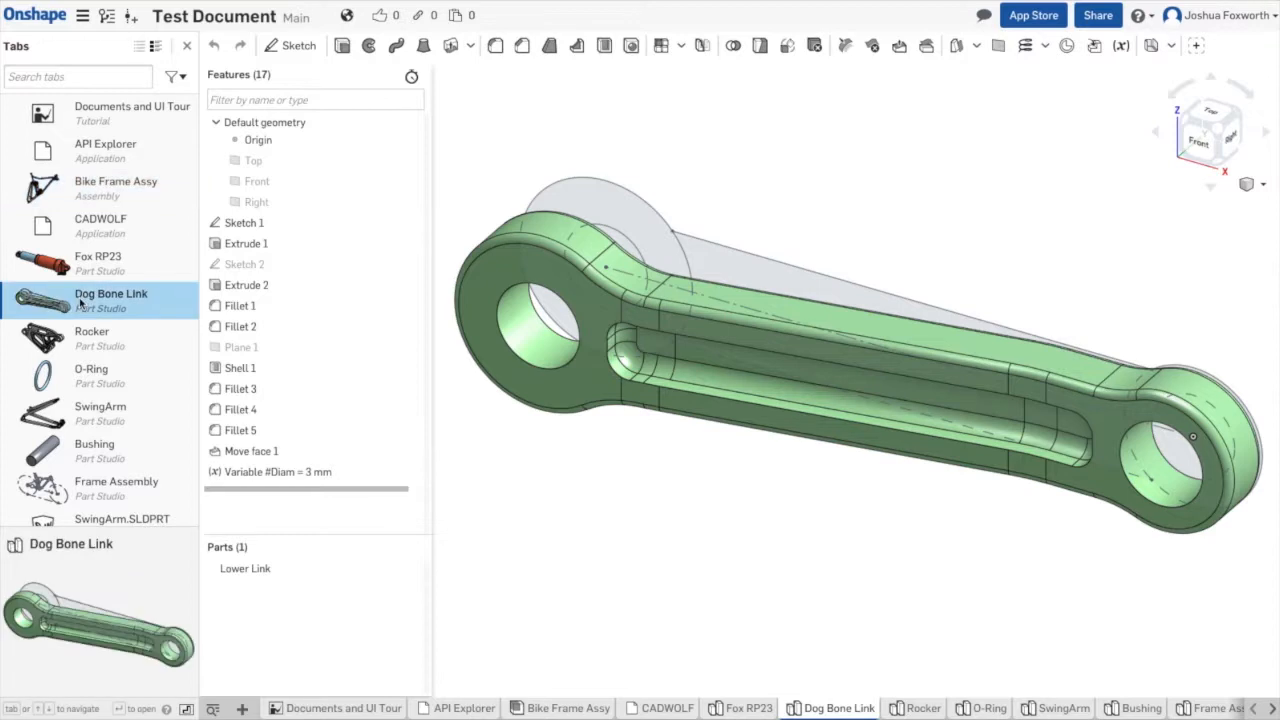
Open the Rocker part studio and highlight the geometry of its Shell 1 feature
click(84, 342)
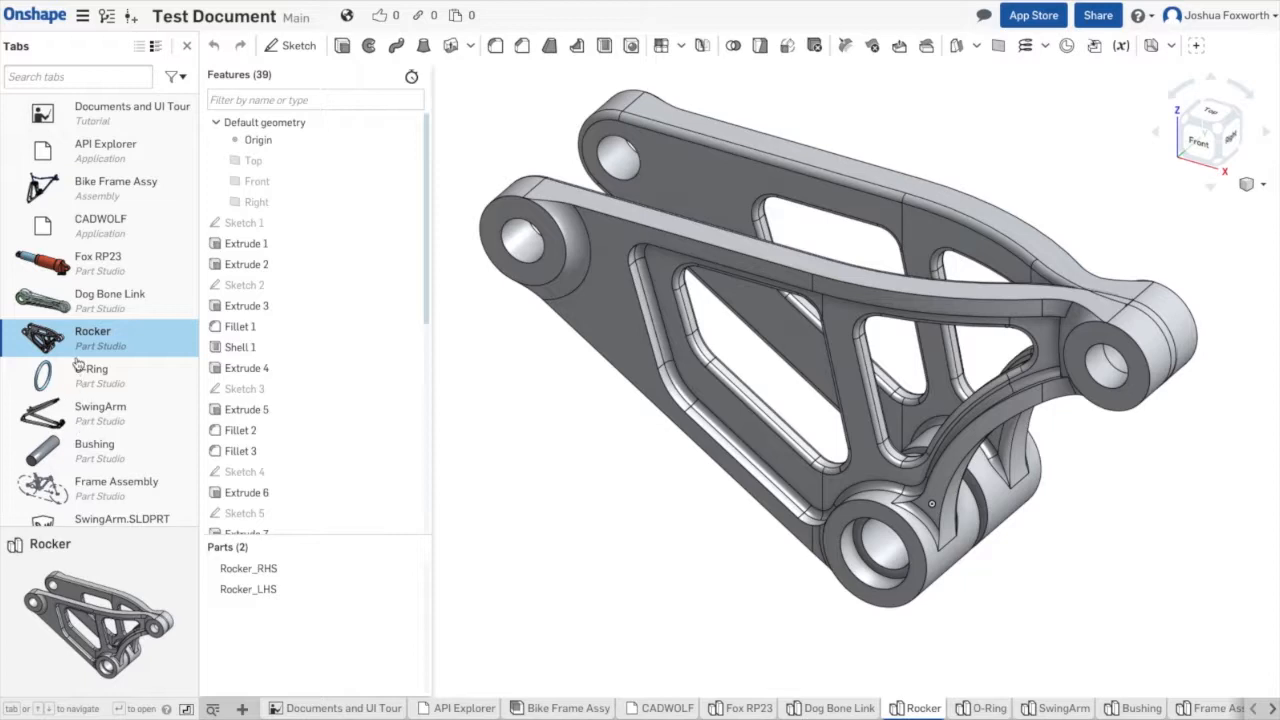
click(104, 192)
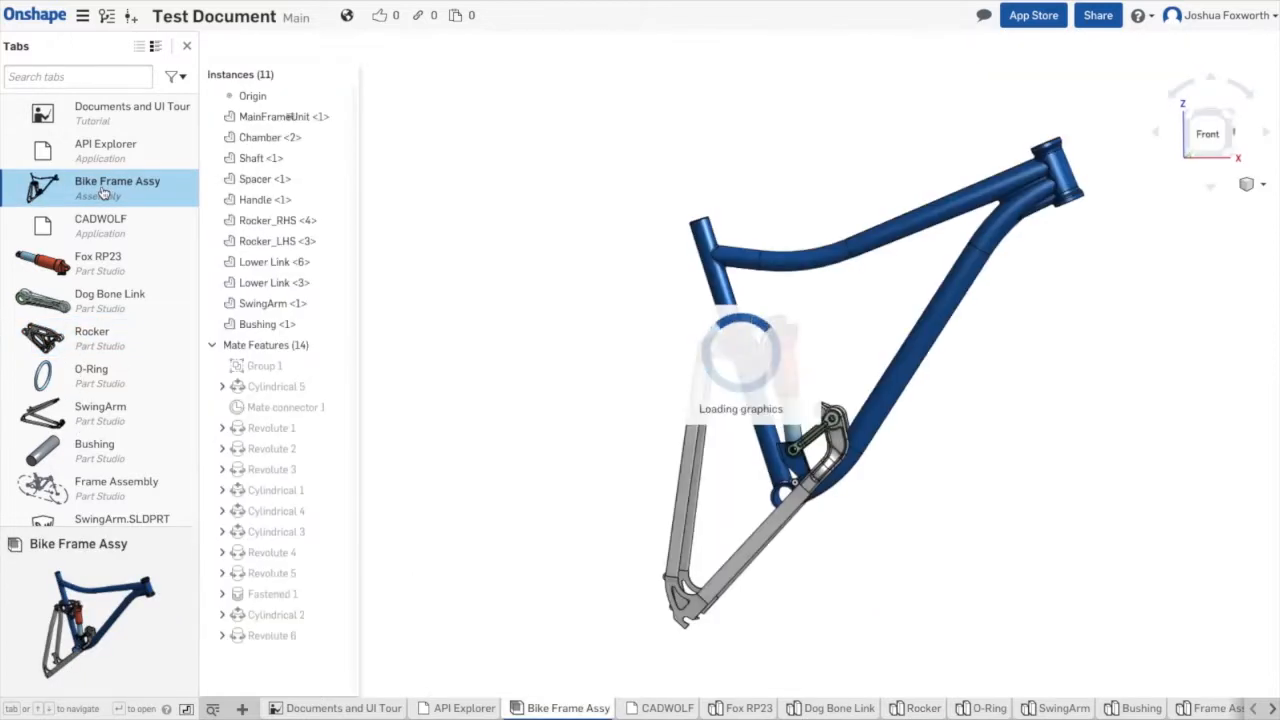
click(99, 341)
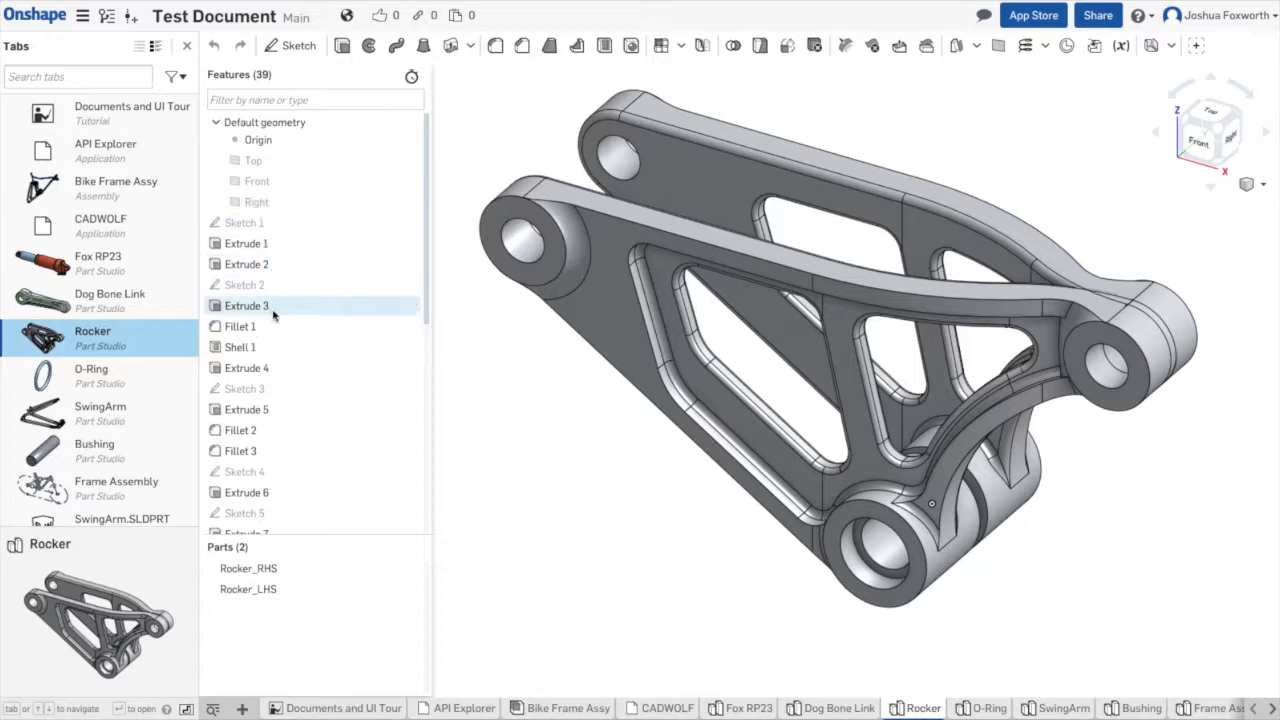
click(256, 346)
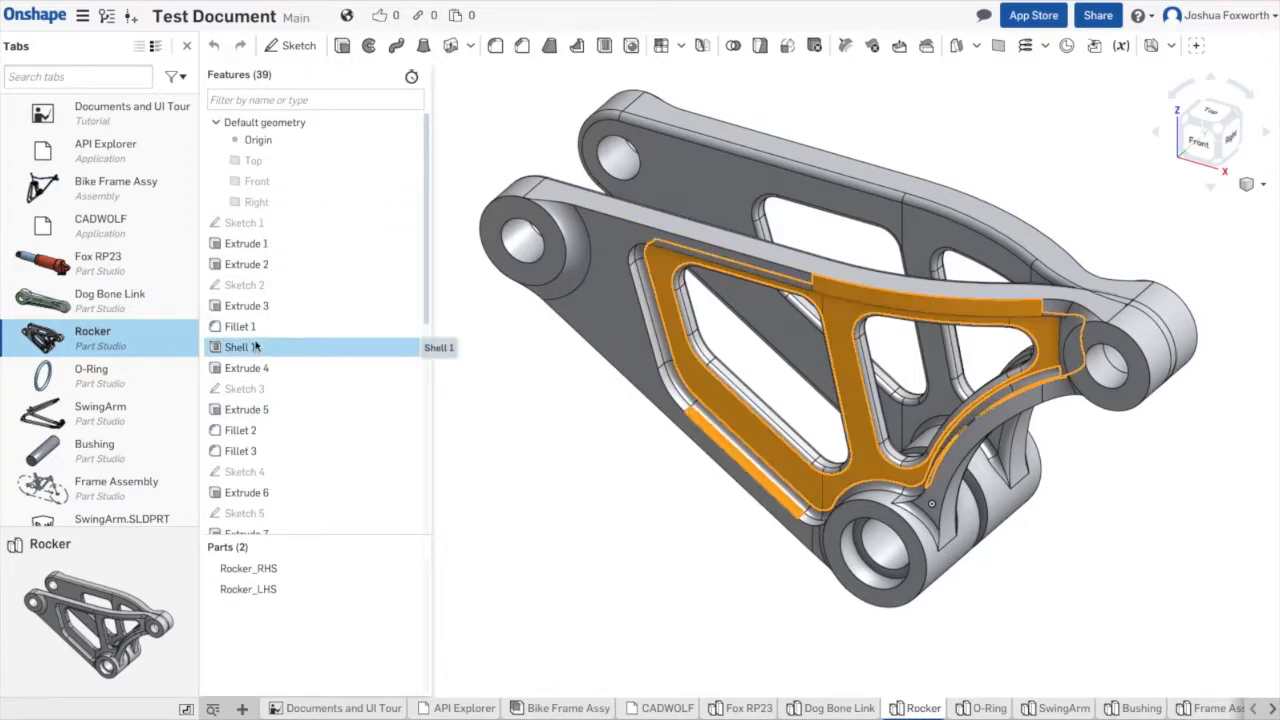
Open the Bike Frame Assy assembly and inspect the full bike frame
click(88, 190)
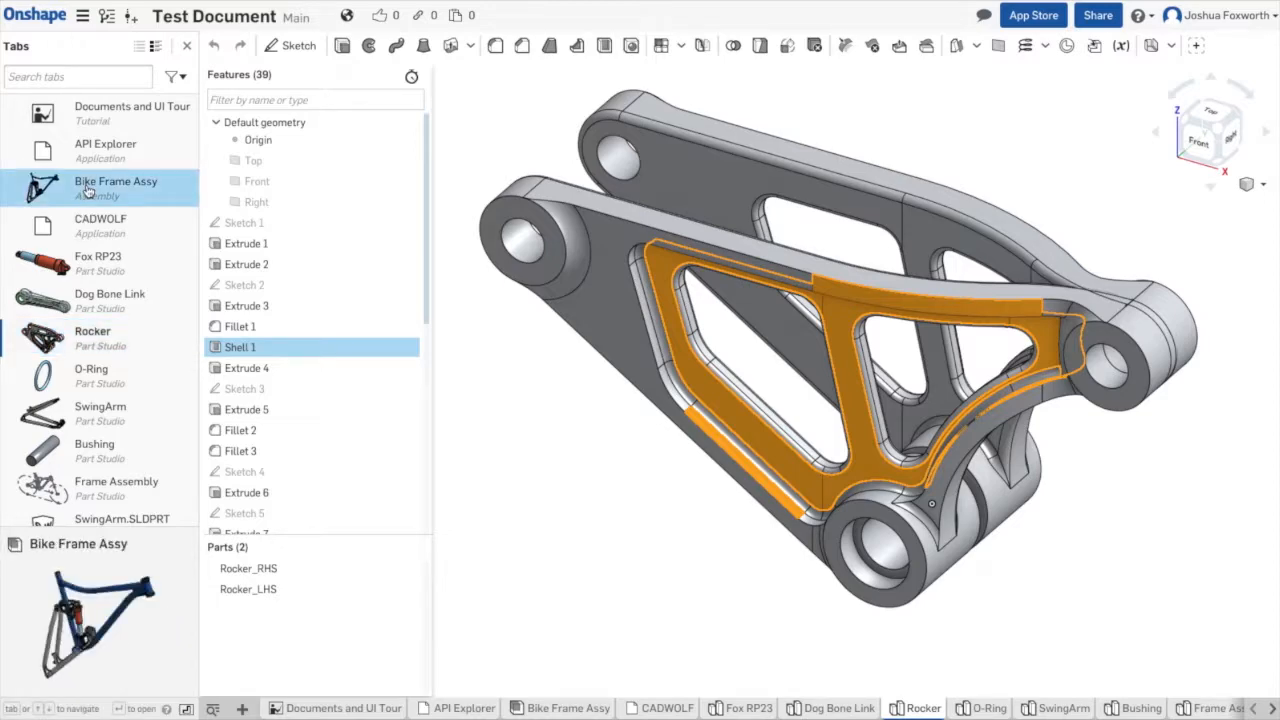
double_click(88, 190)
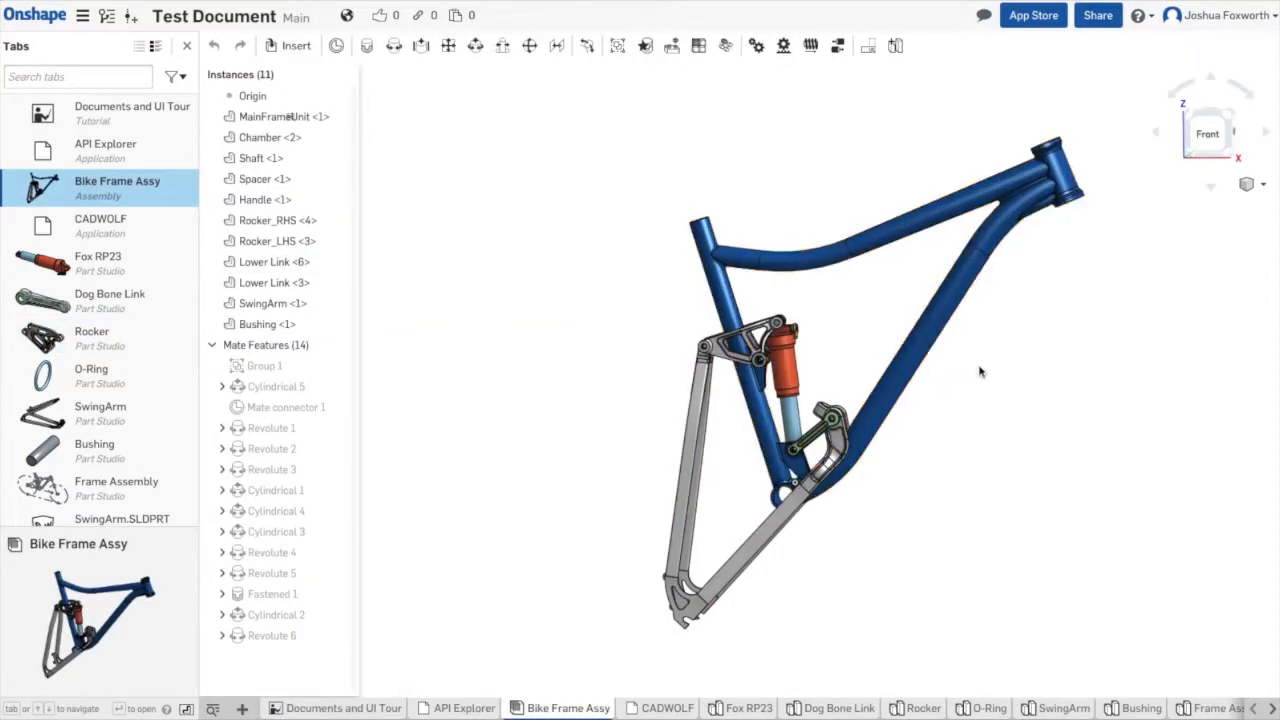
right_drag(980, 367, 1031, 425)
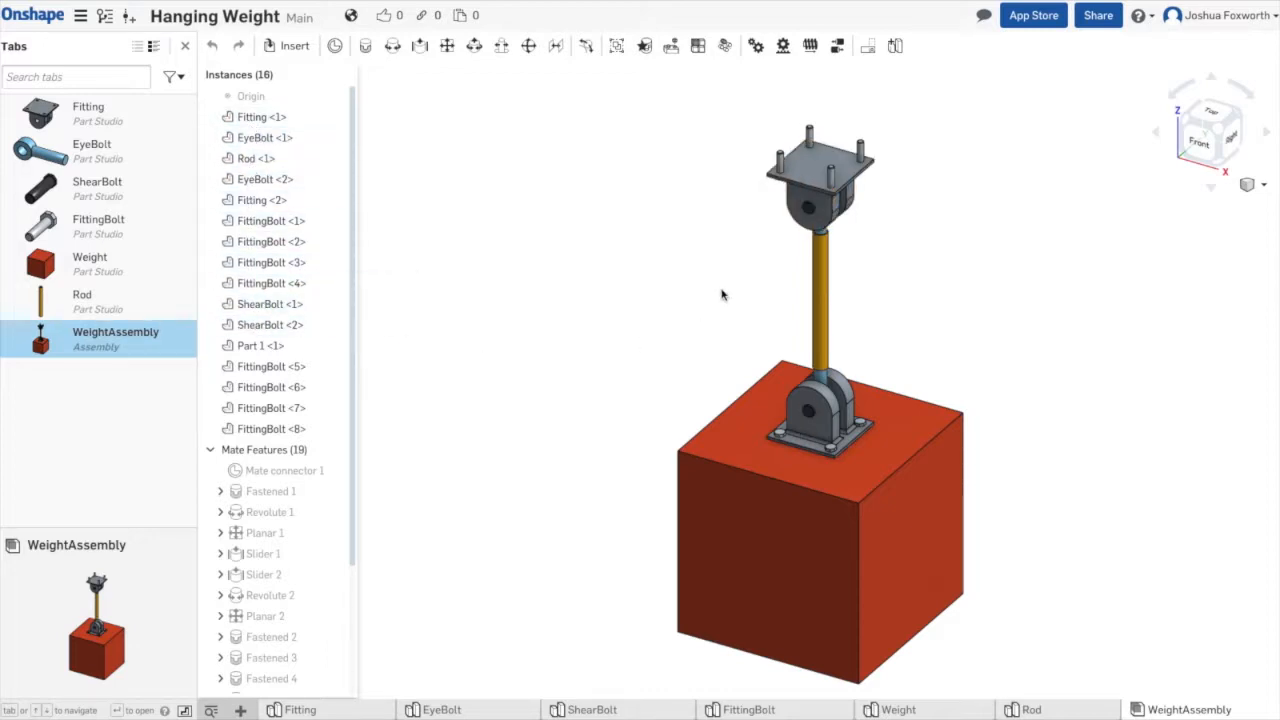
In the Hanging Weight document, open the Rod part studio and check the definition of its FittingEyeBoltDiam variable
right_drag(709, 291, 783, 328)
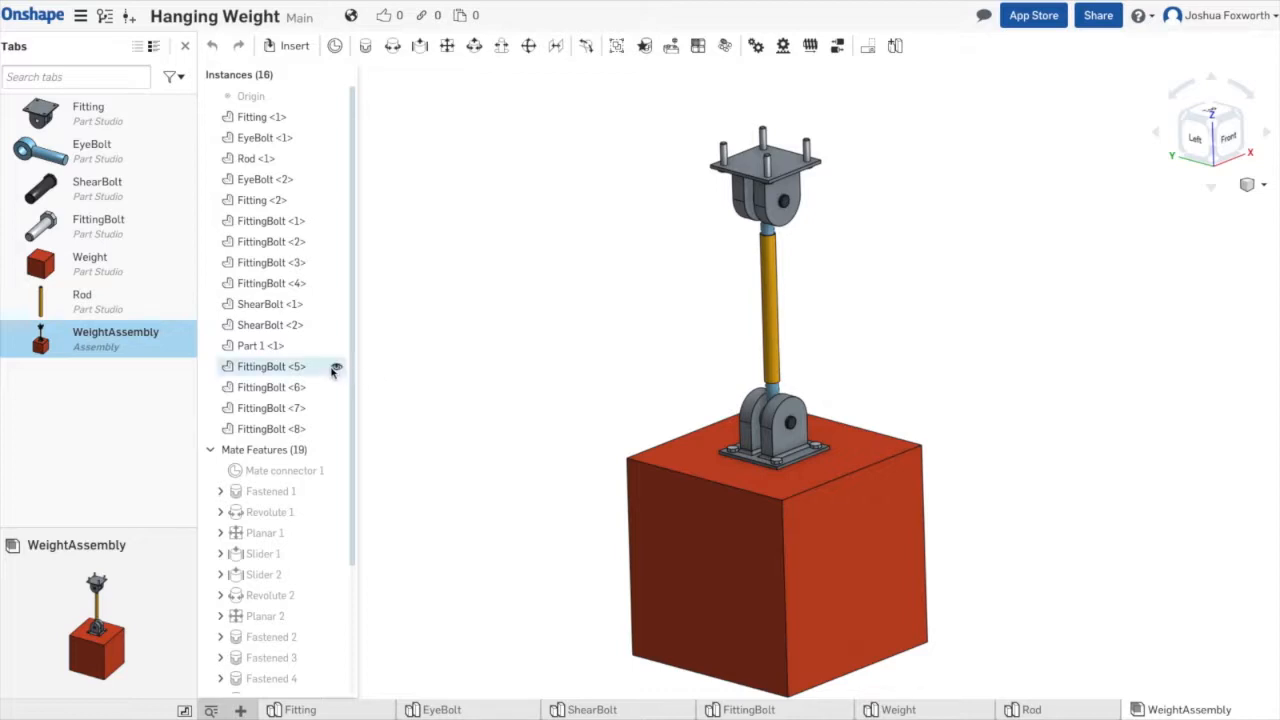
click(80, 300)
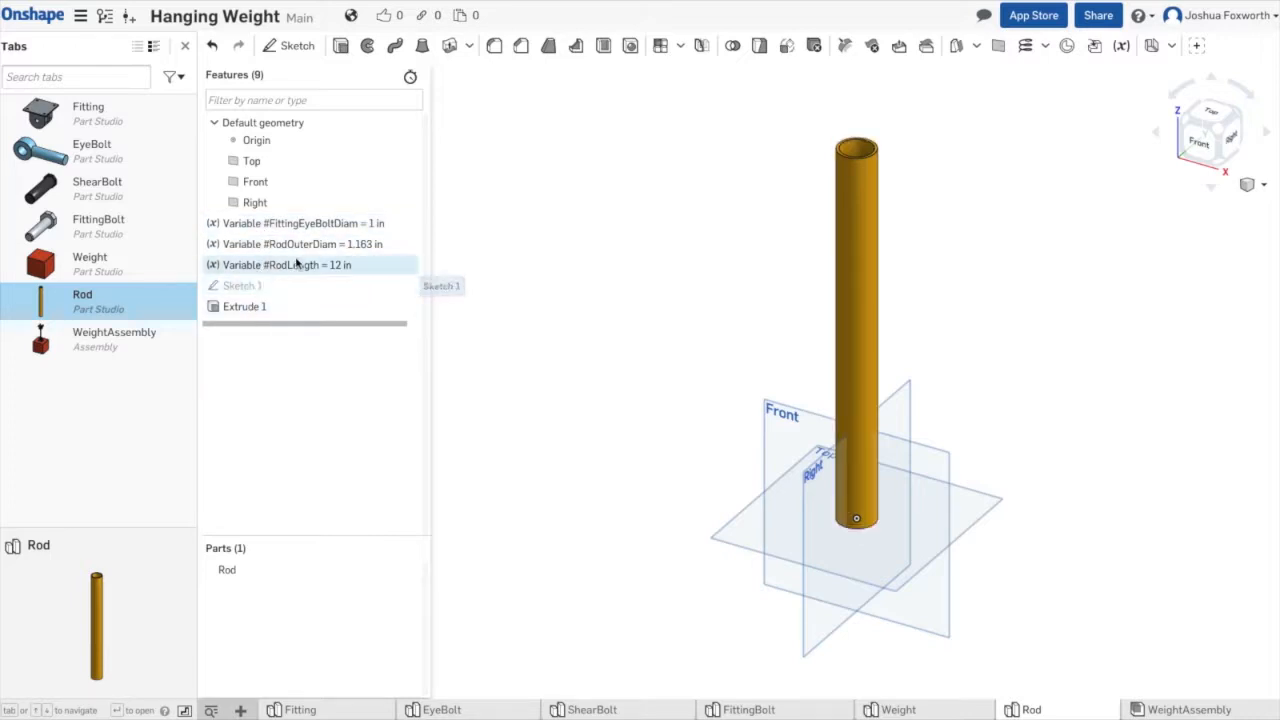
click(303, 233)
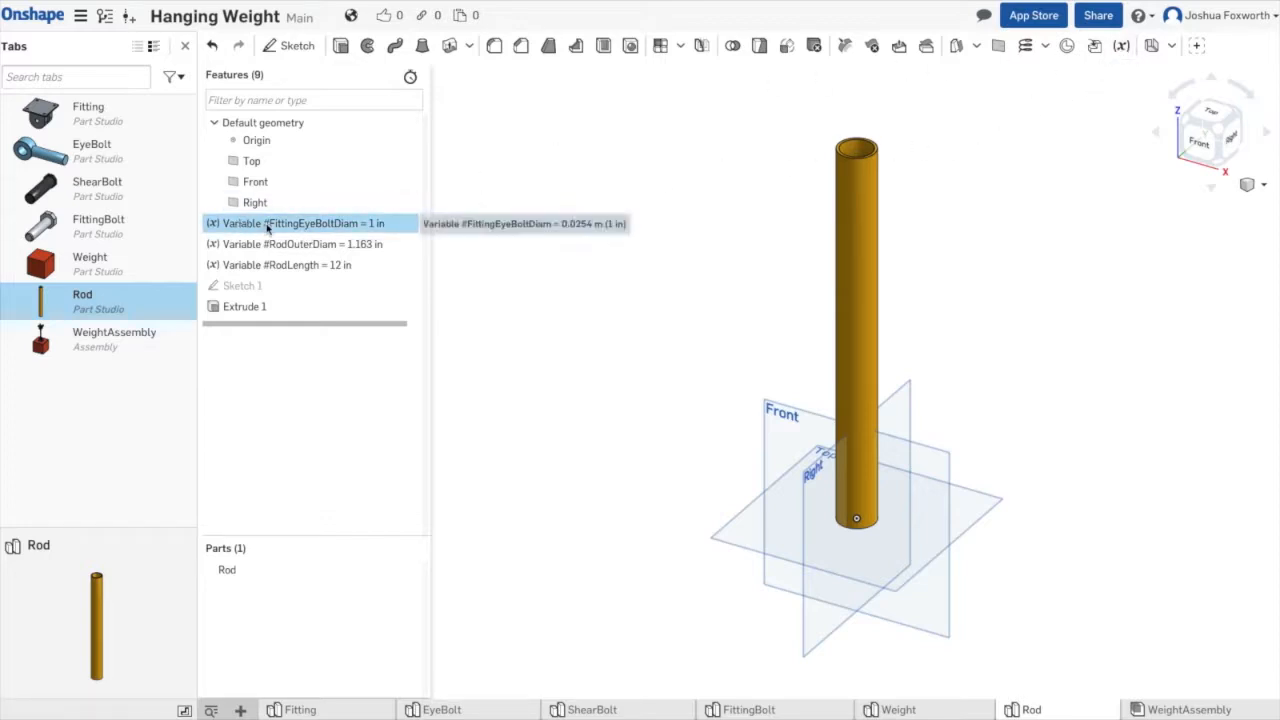
double_click(238, 226)
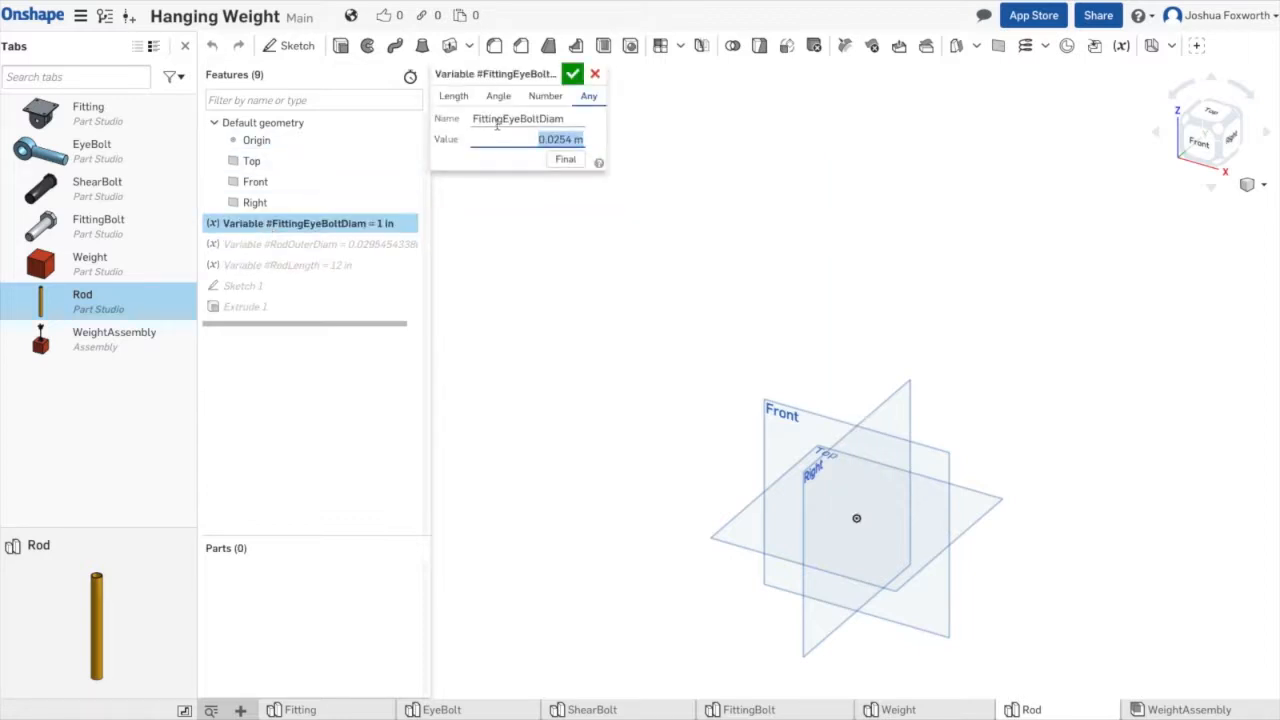
click(596, 74)
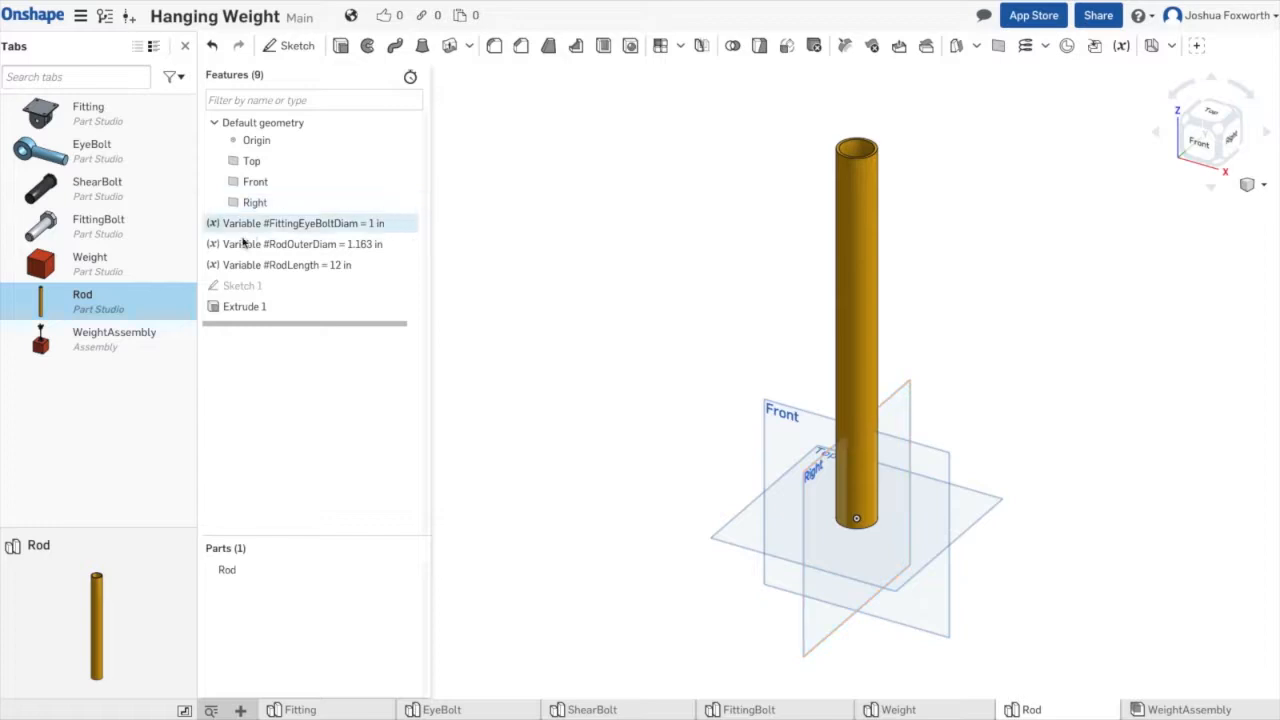
Check which variables drive the inner and outer circle diameters in the rod's Sketch 1, and leave the sketch without changes
click(243, 291)
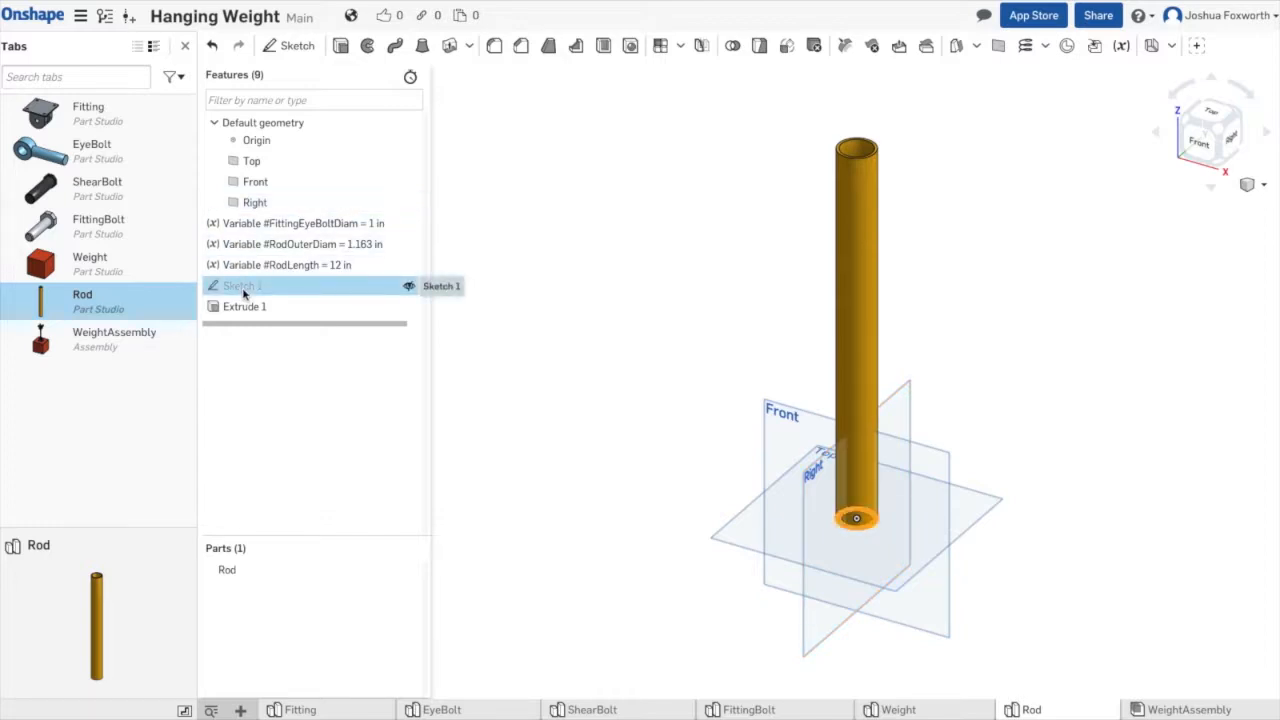
double_click(243, 288)
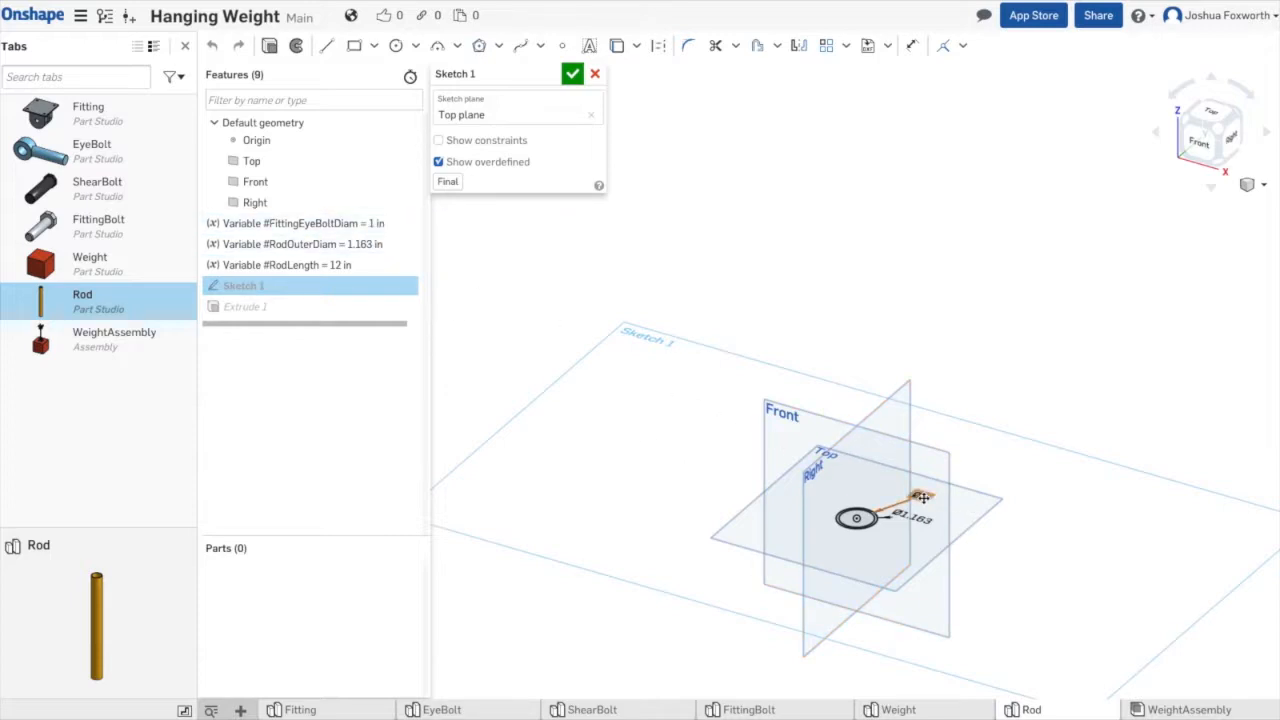
double_click(919, 497)
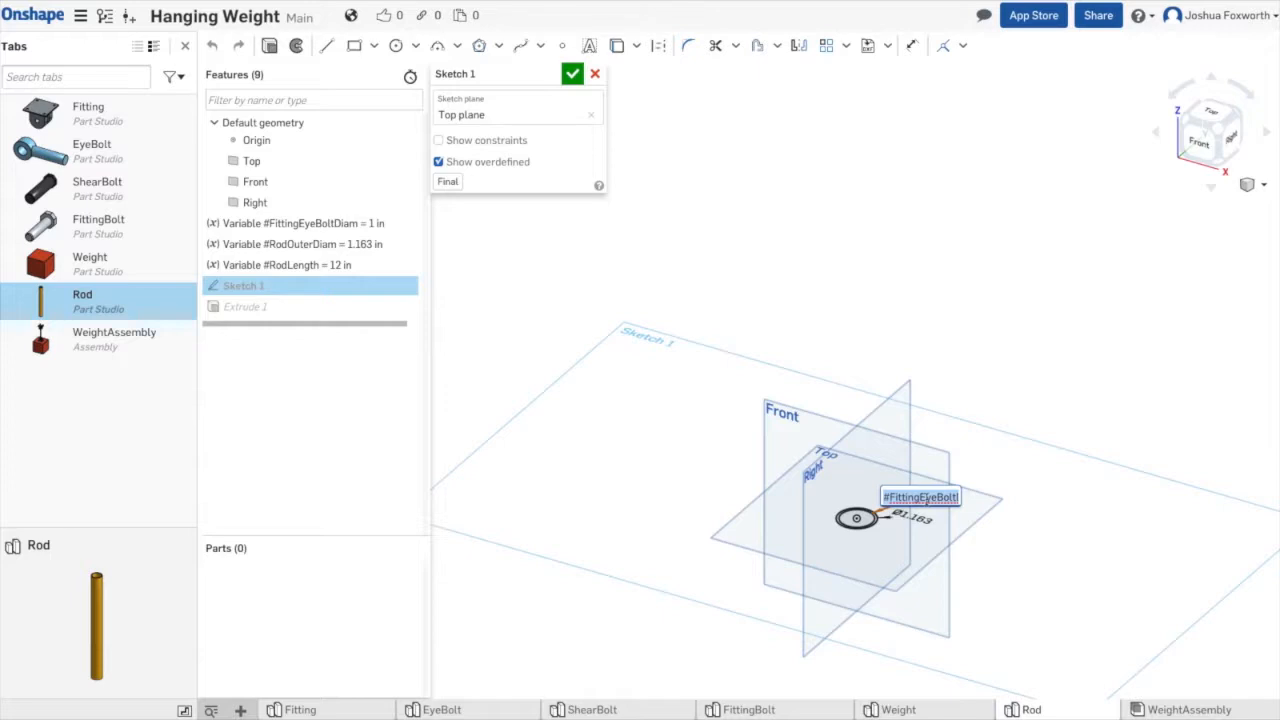
click(926, 497)
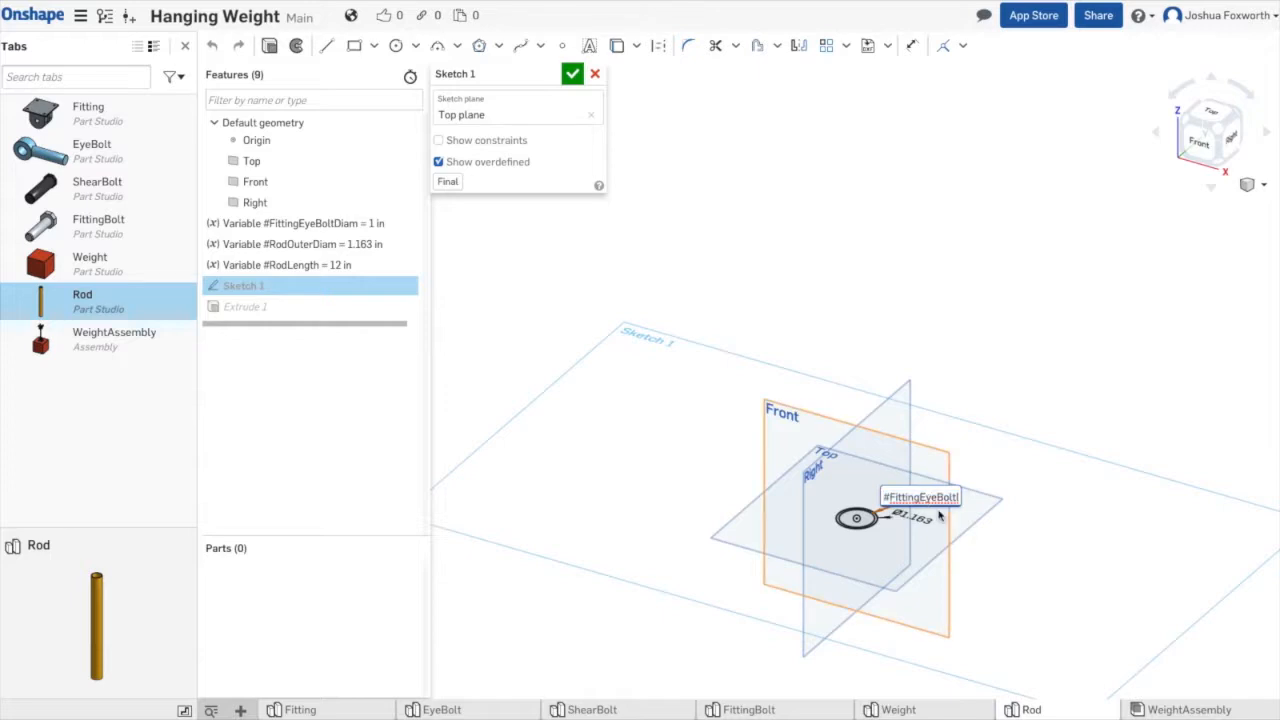
text(Diam)
key(Return)
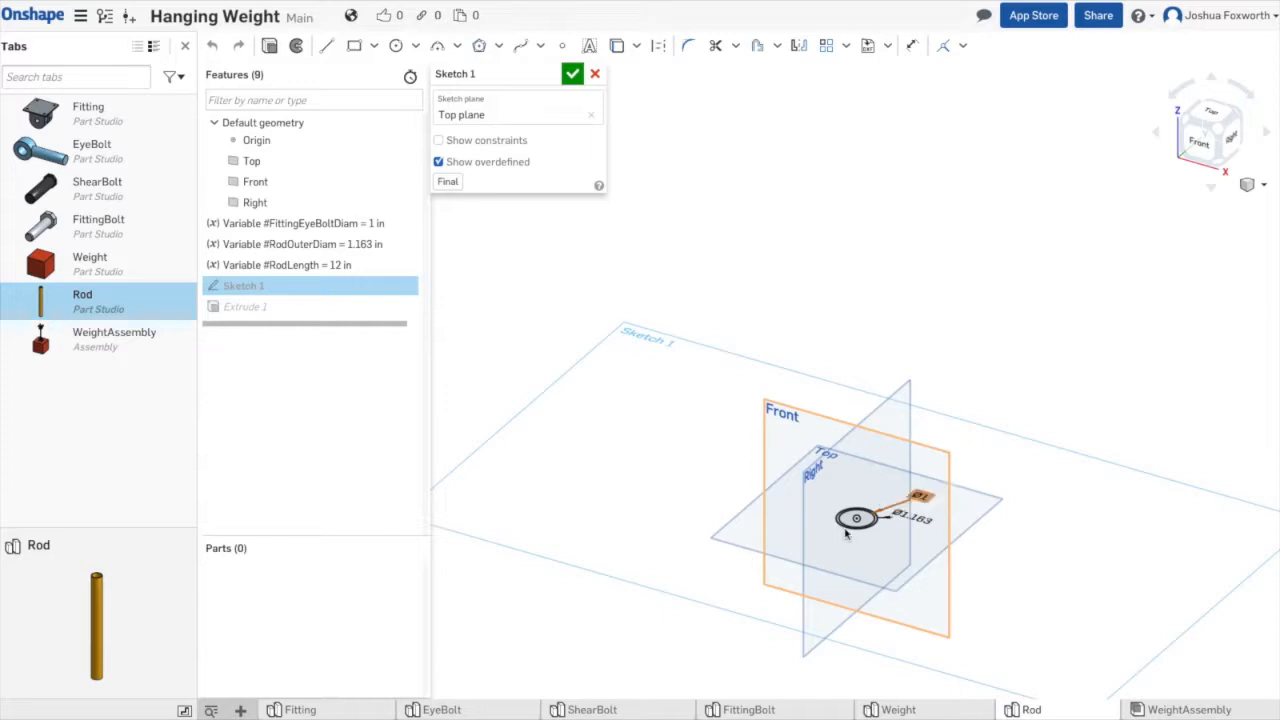
double_click(919, 519)
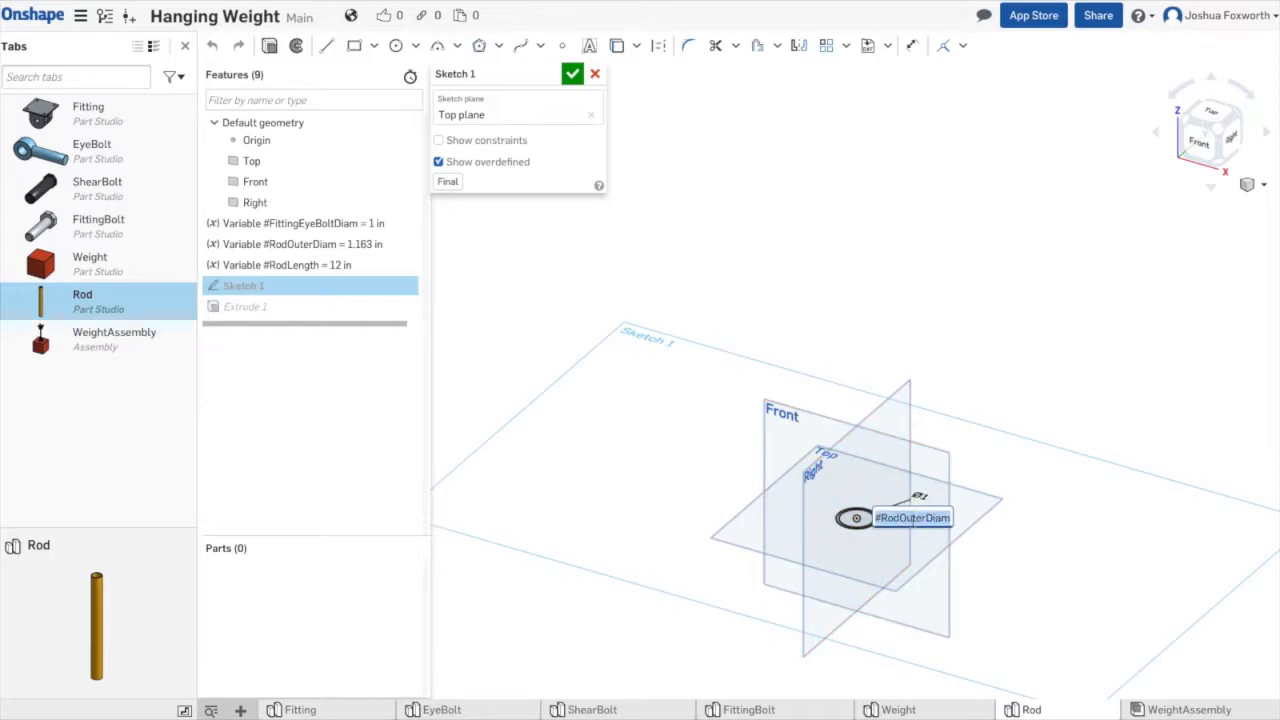
key(Return)
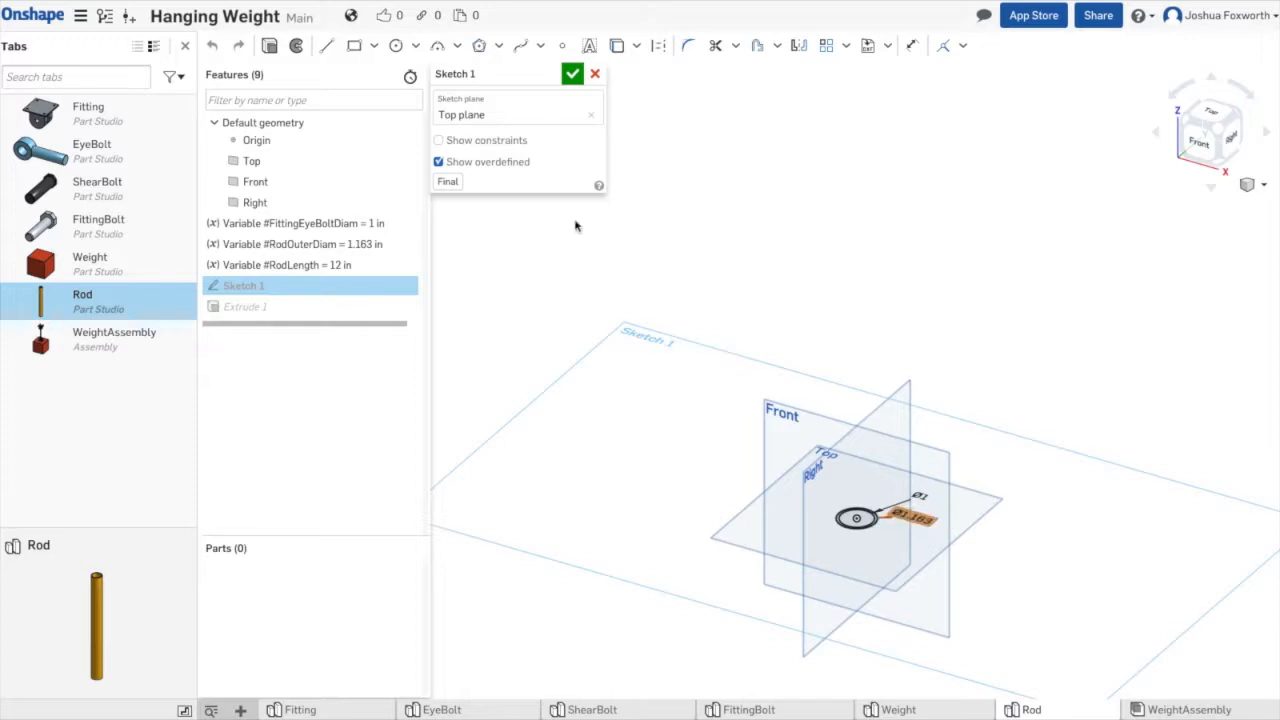
click(595, 75)
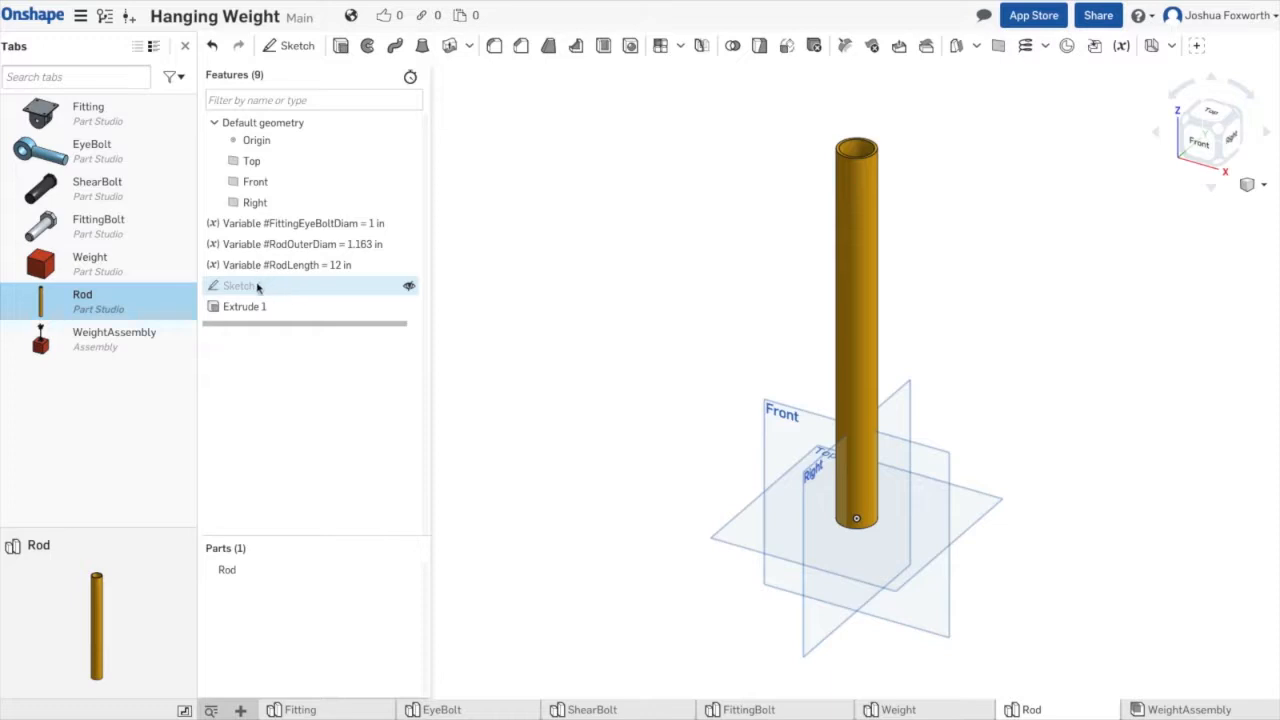
Check the expression behind the depth of the rod's Extrude 1, and close the feature without changes
click(254, 315)
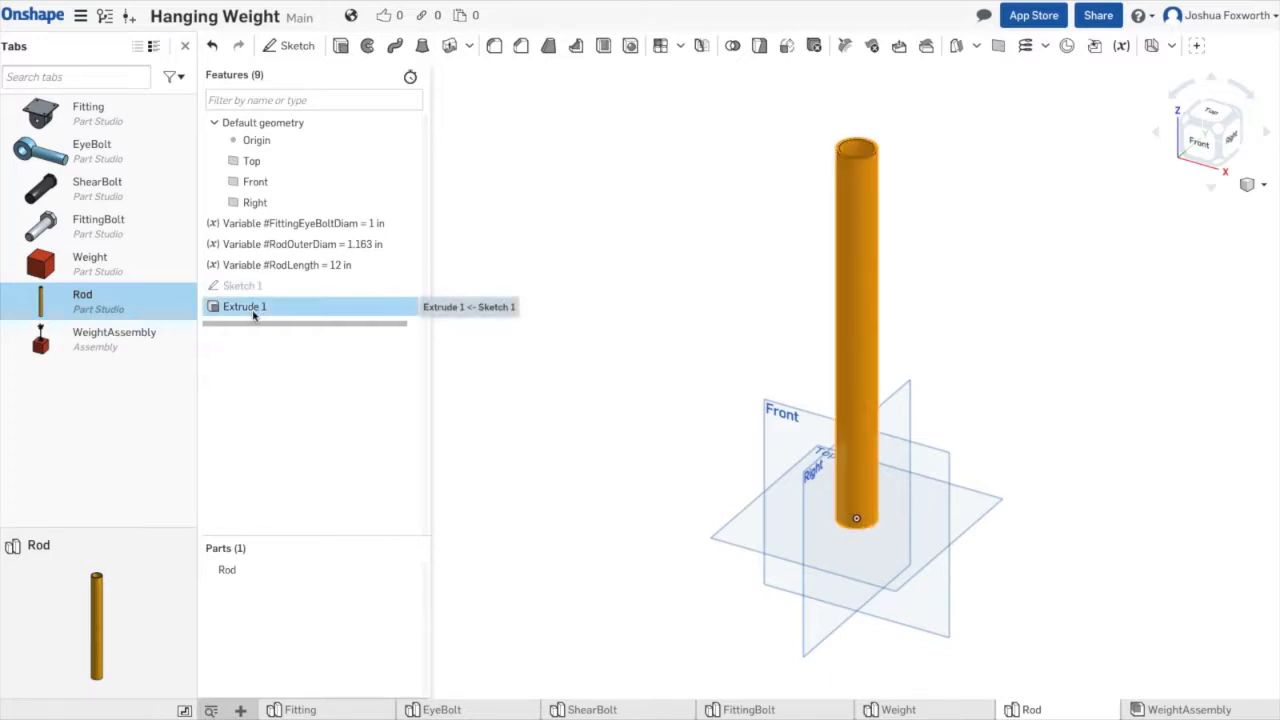
double_click(254, 310)
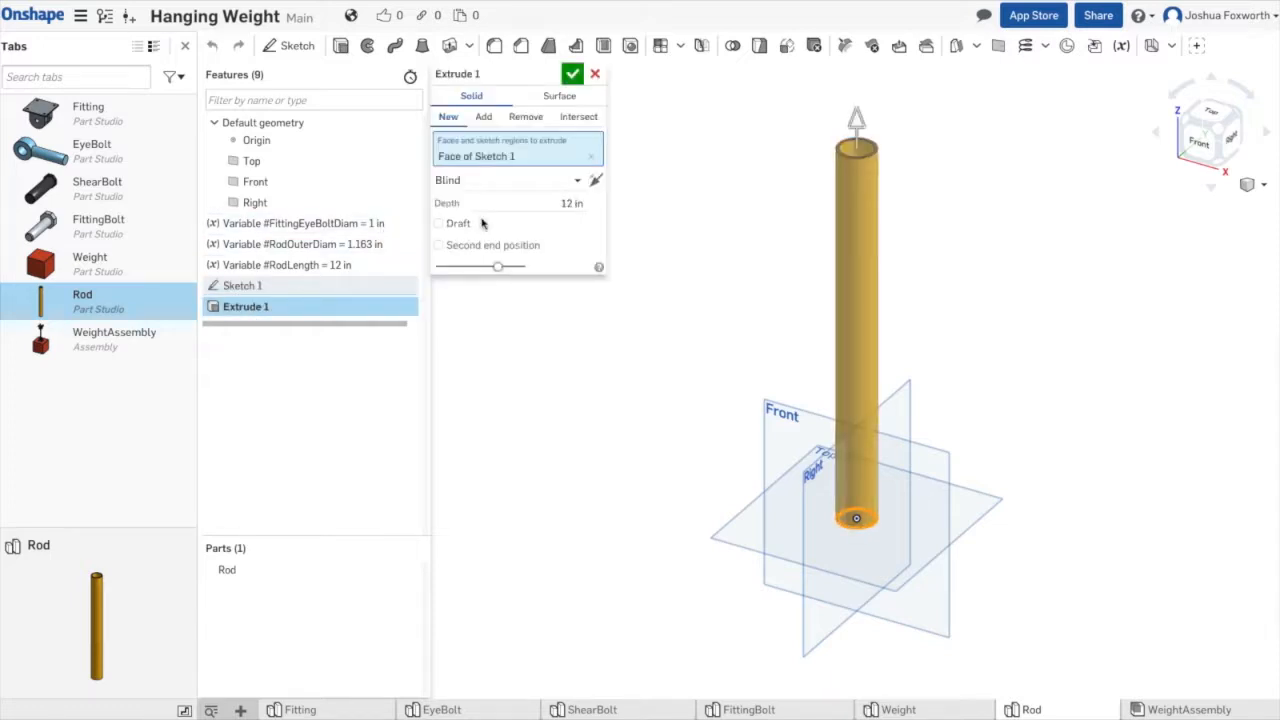
click(537, 203)
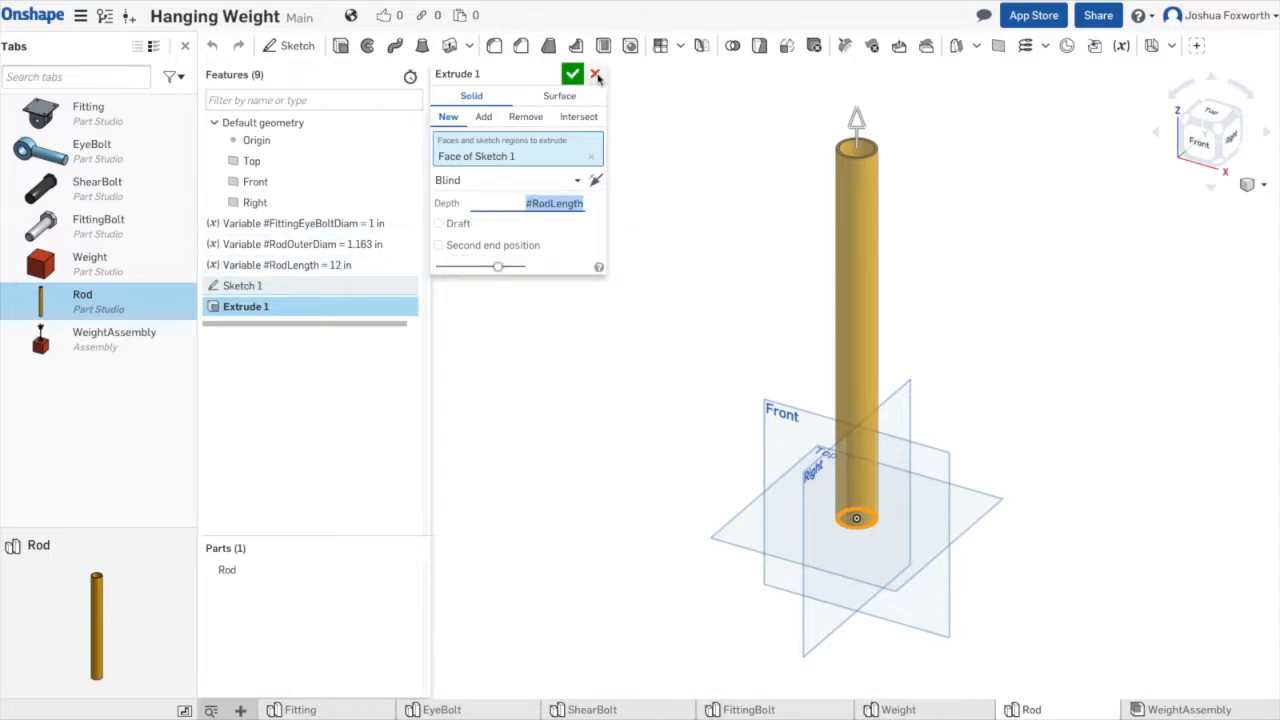
click(596, 76)
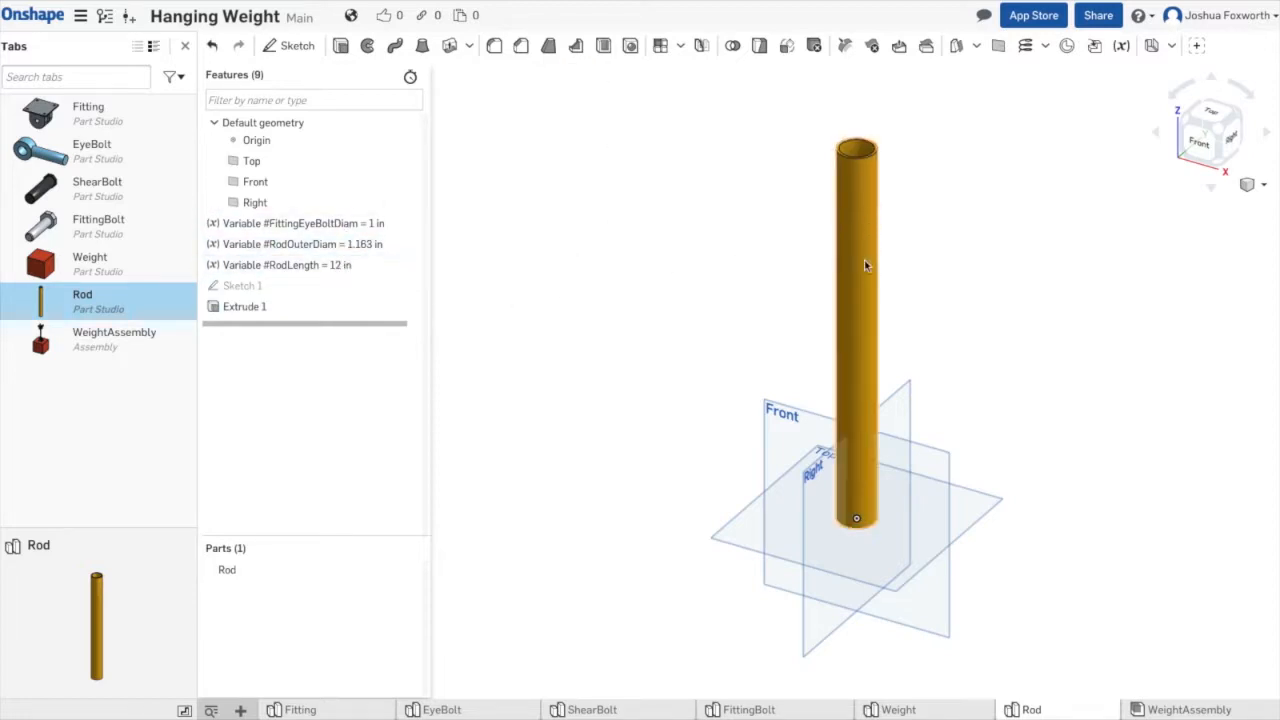
Open the Fitting part studio, highlight Sketch 1, and look inside Sketch 2
click(77, 113)
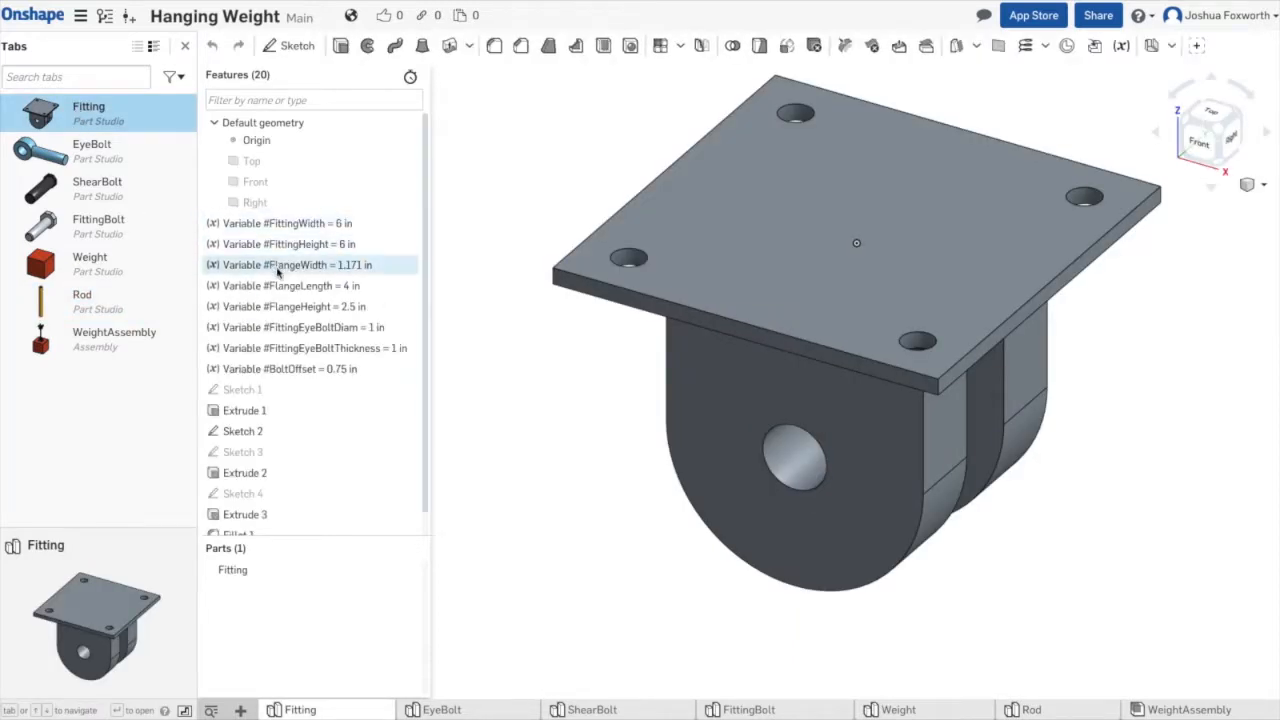
click(278, 392)
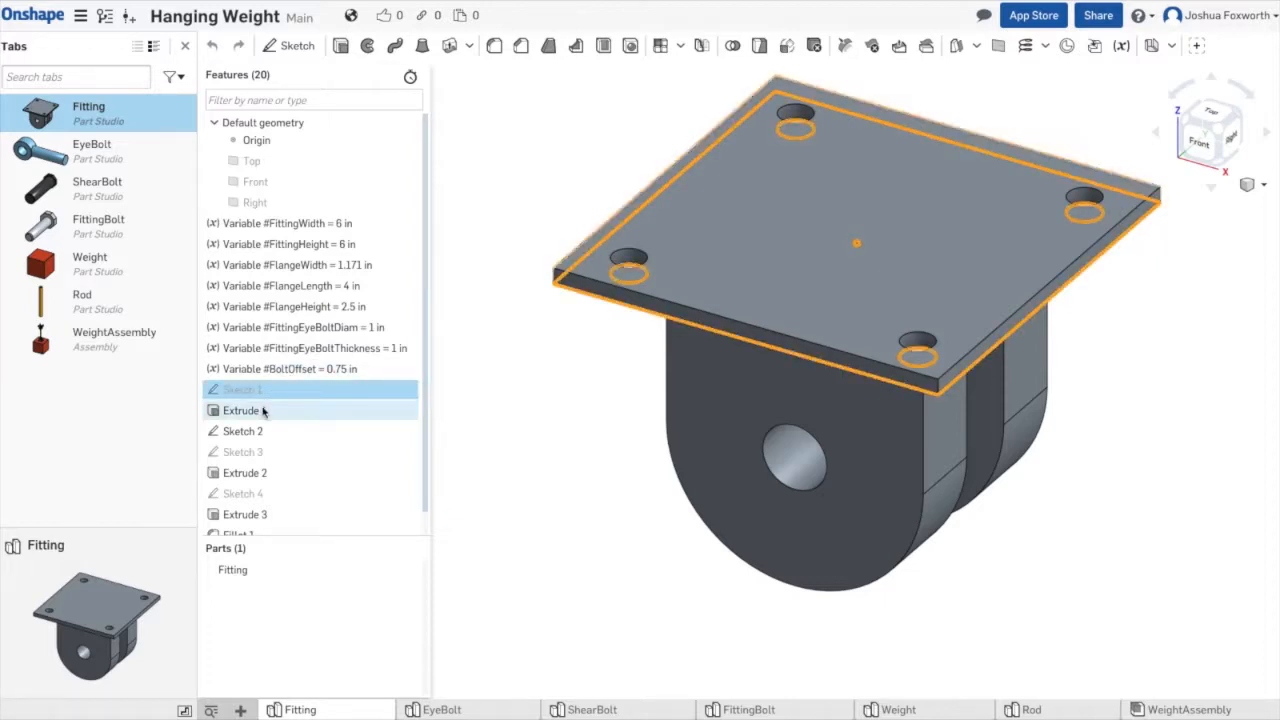
ctrl+click(240, 431)
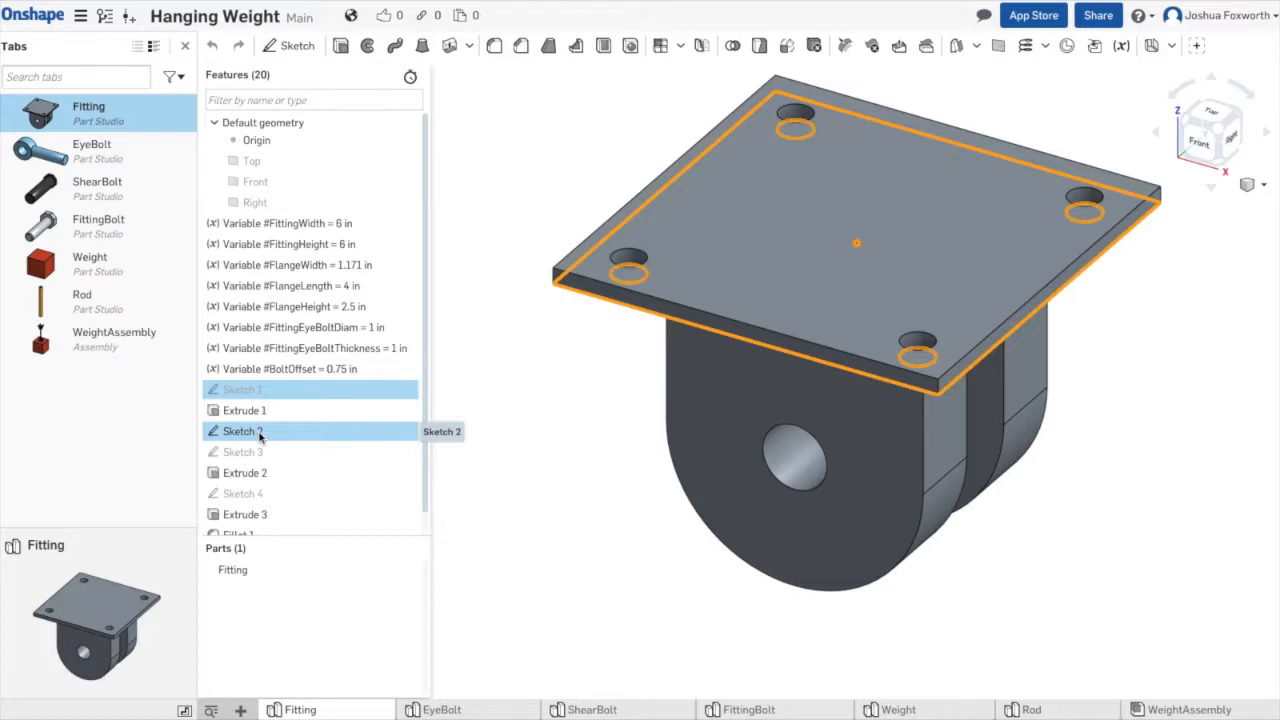
double_click(259, 434)
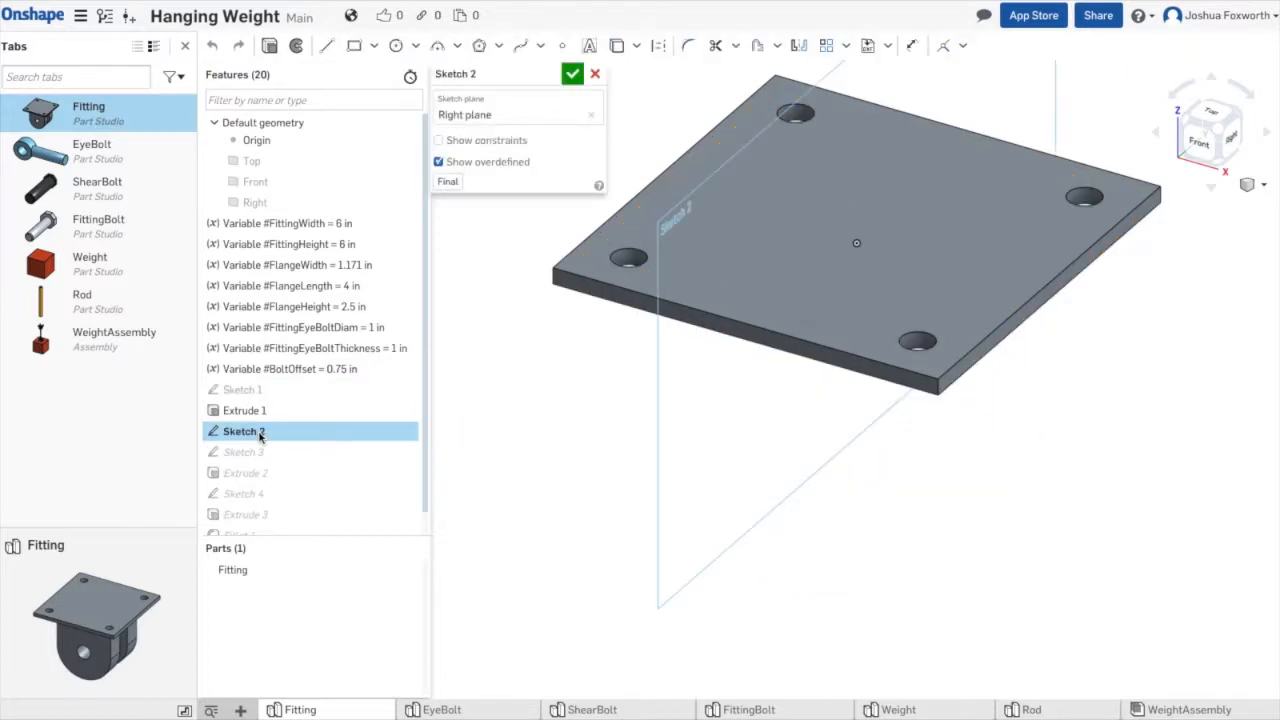
click(572, 74)
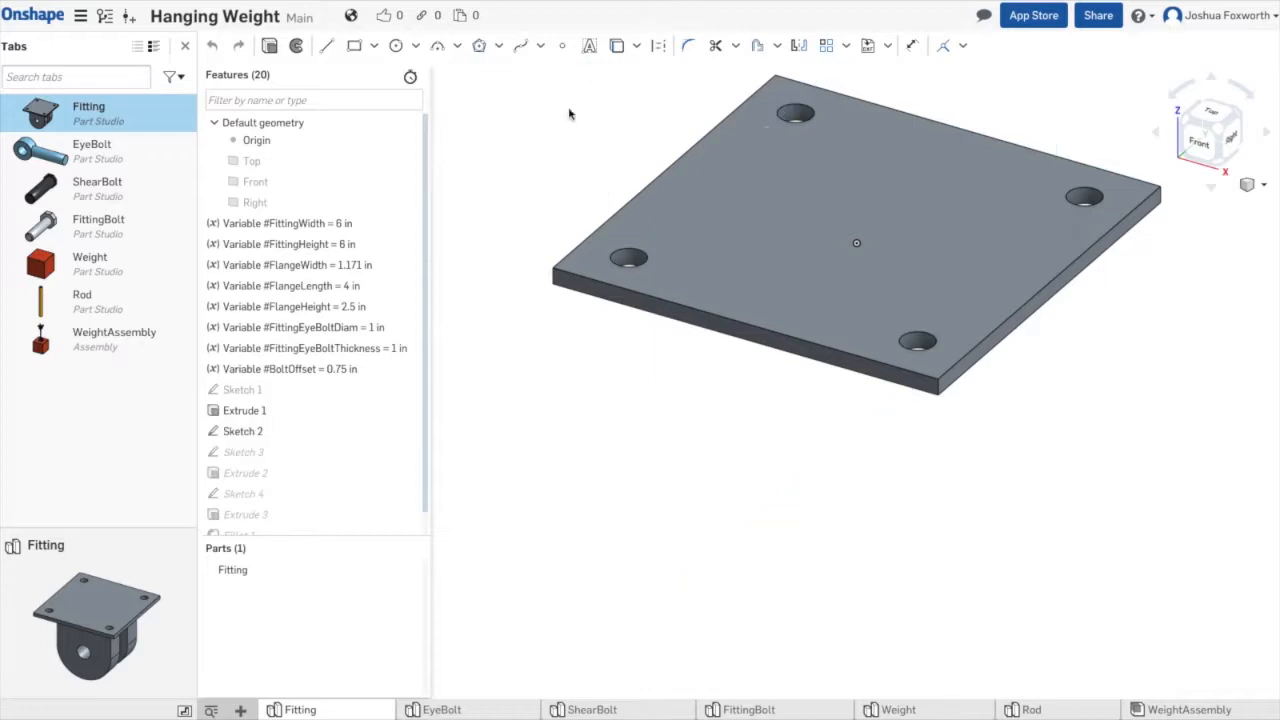
Check which variables drive the hole diameter and flange height in the fitting's Sketch 3, and leave it without changes
double_click(254, 458)
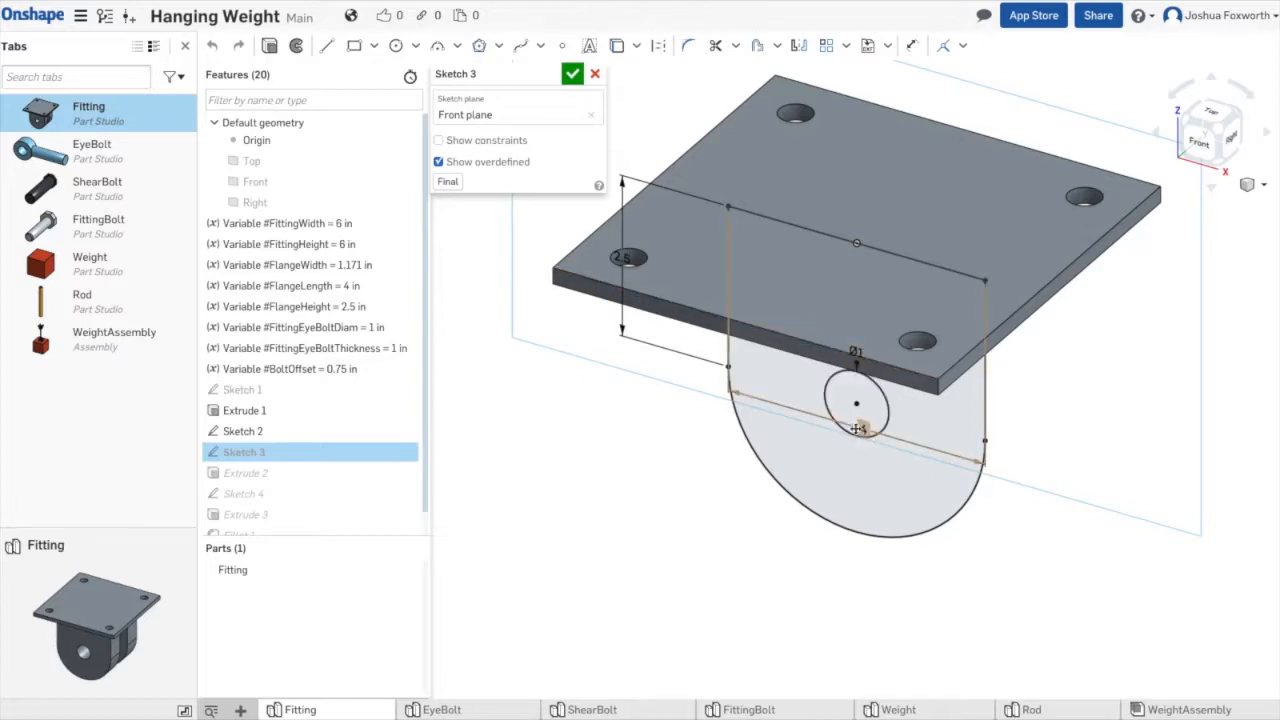
double_click(857, 354)
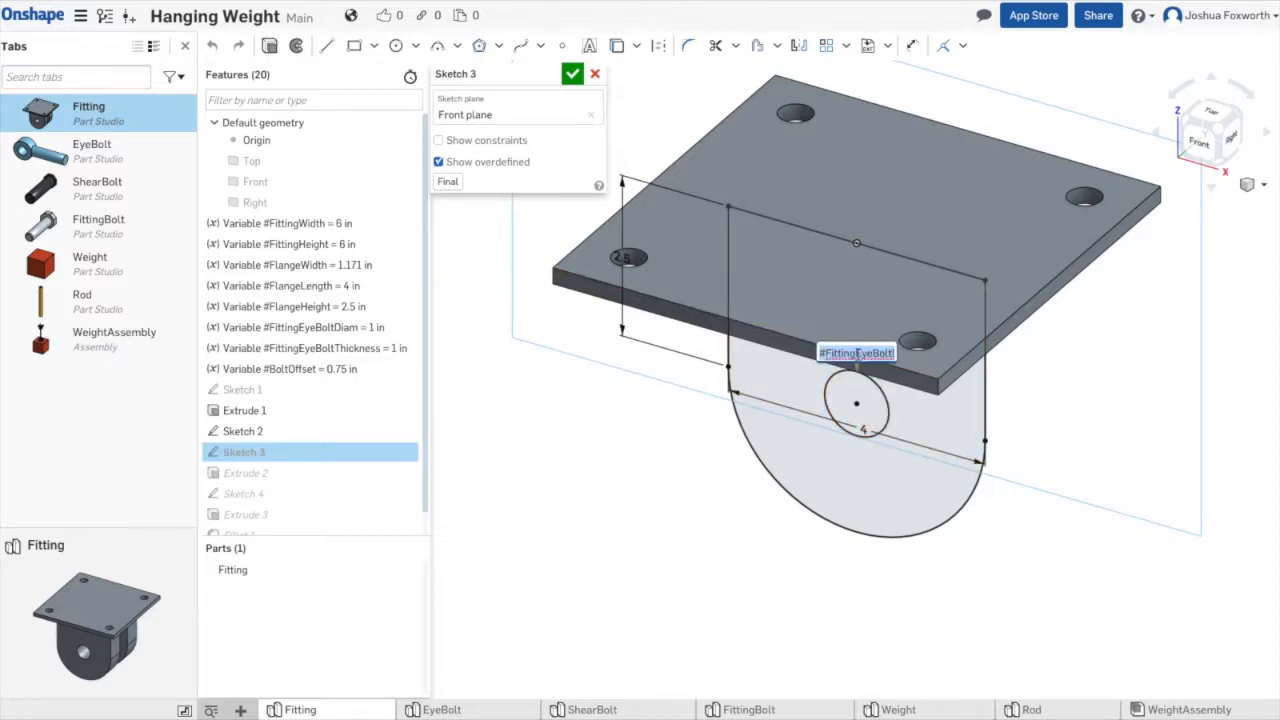
key(Return)
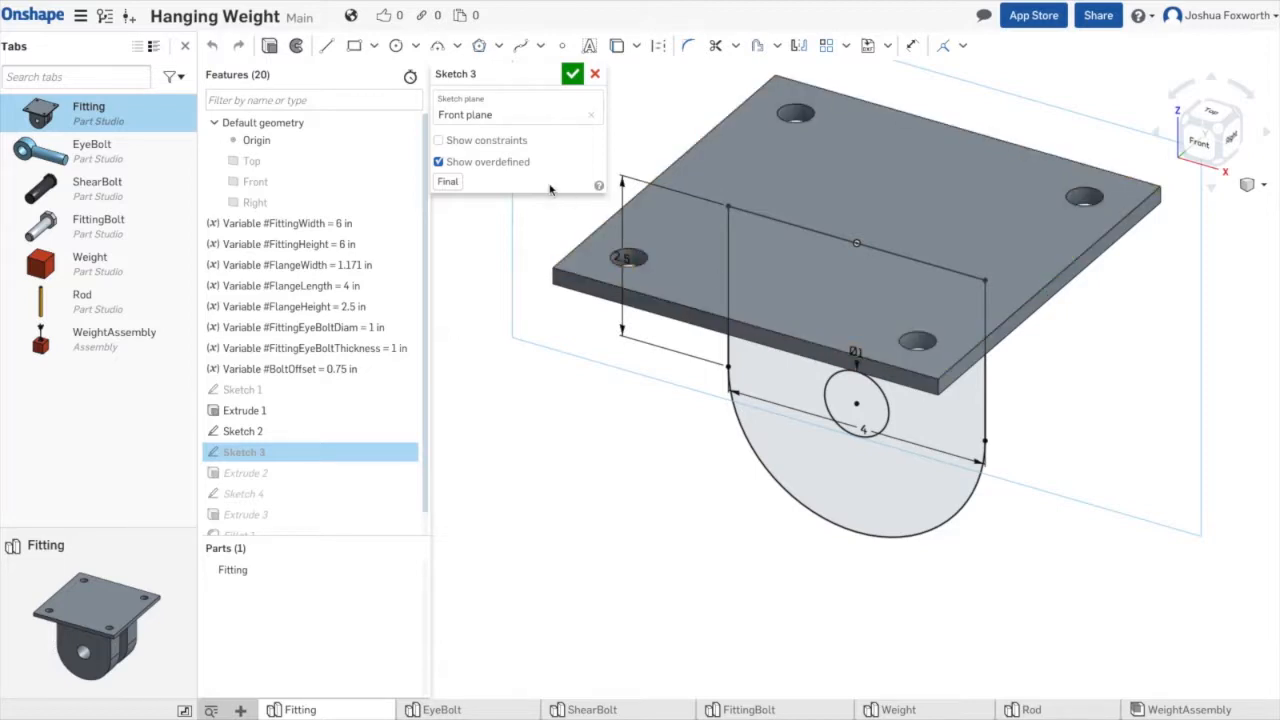
double_click(622, 257)
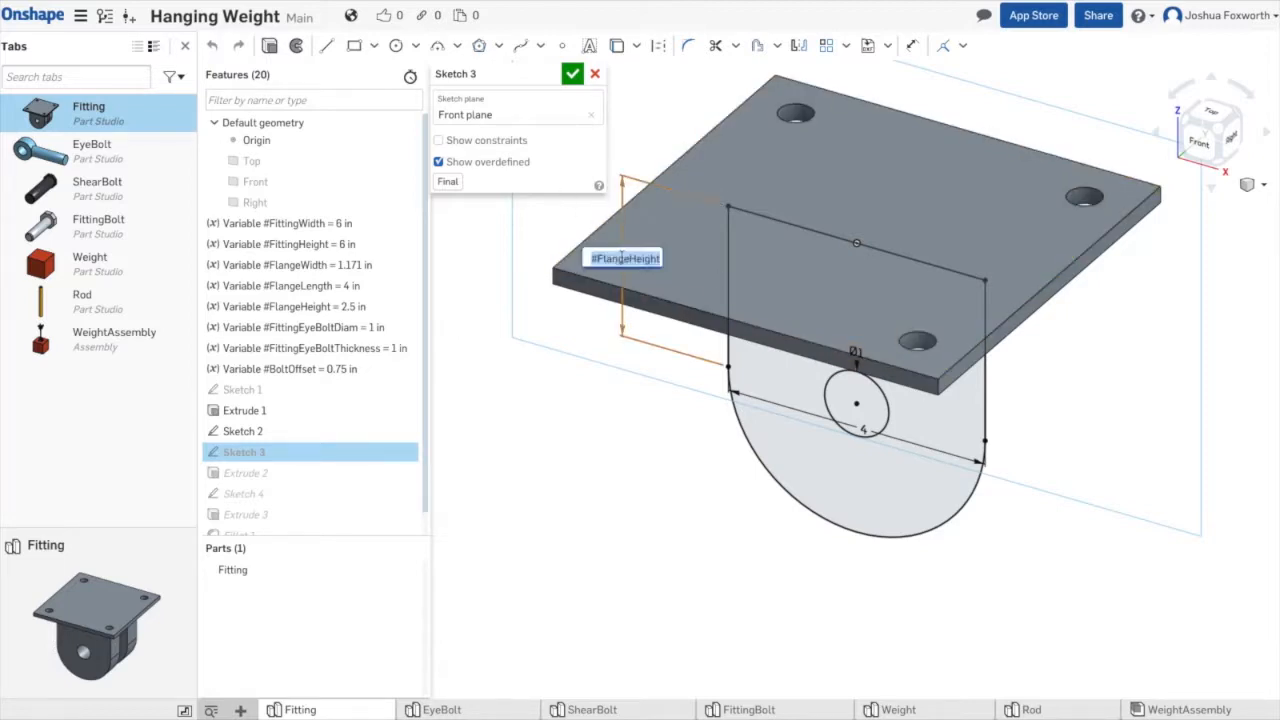
key(Return)
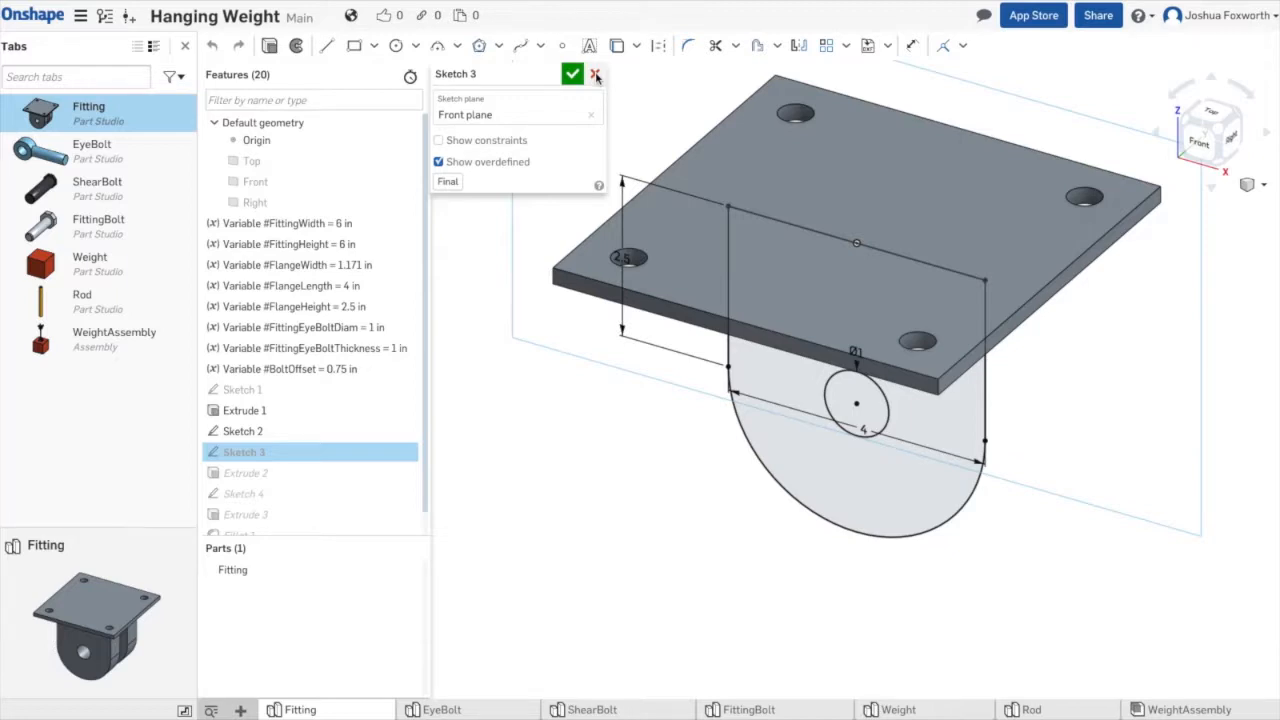
click(595, 76)
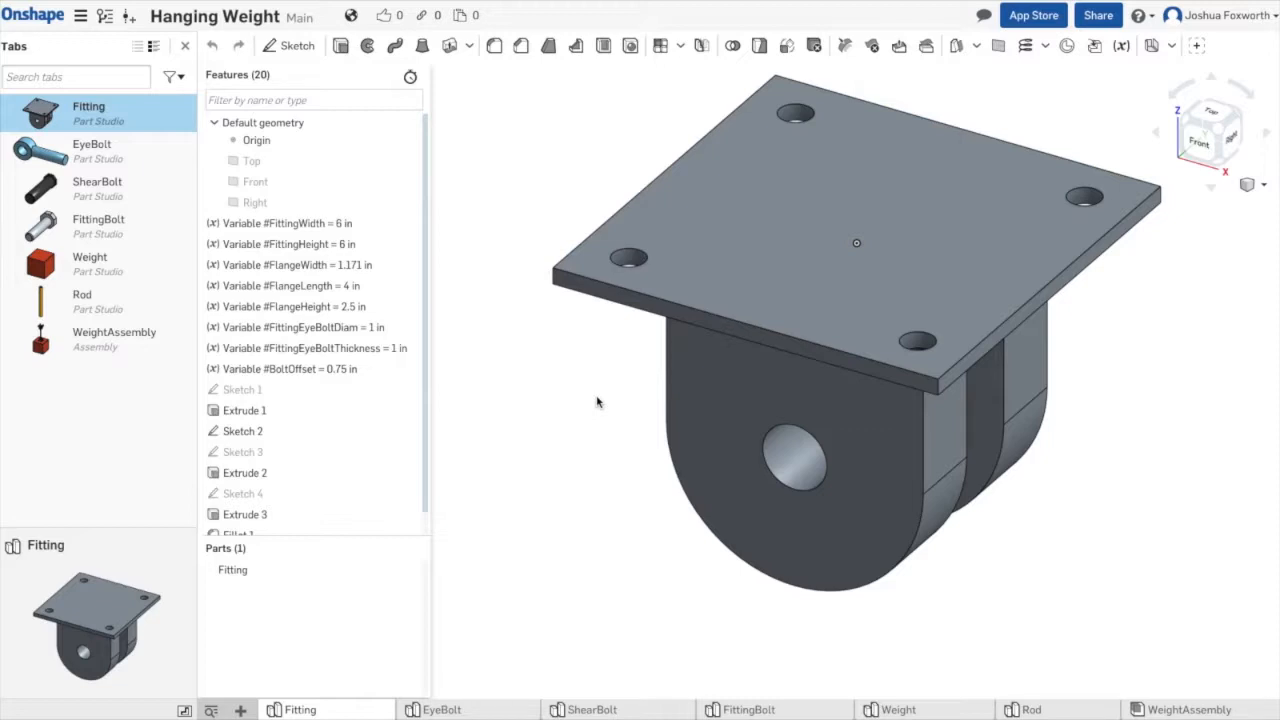
Open the Weight part studio
click(93, 266)
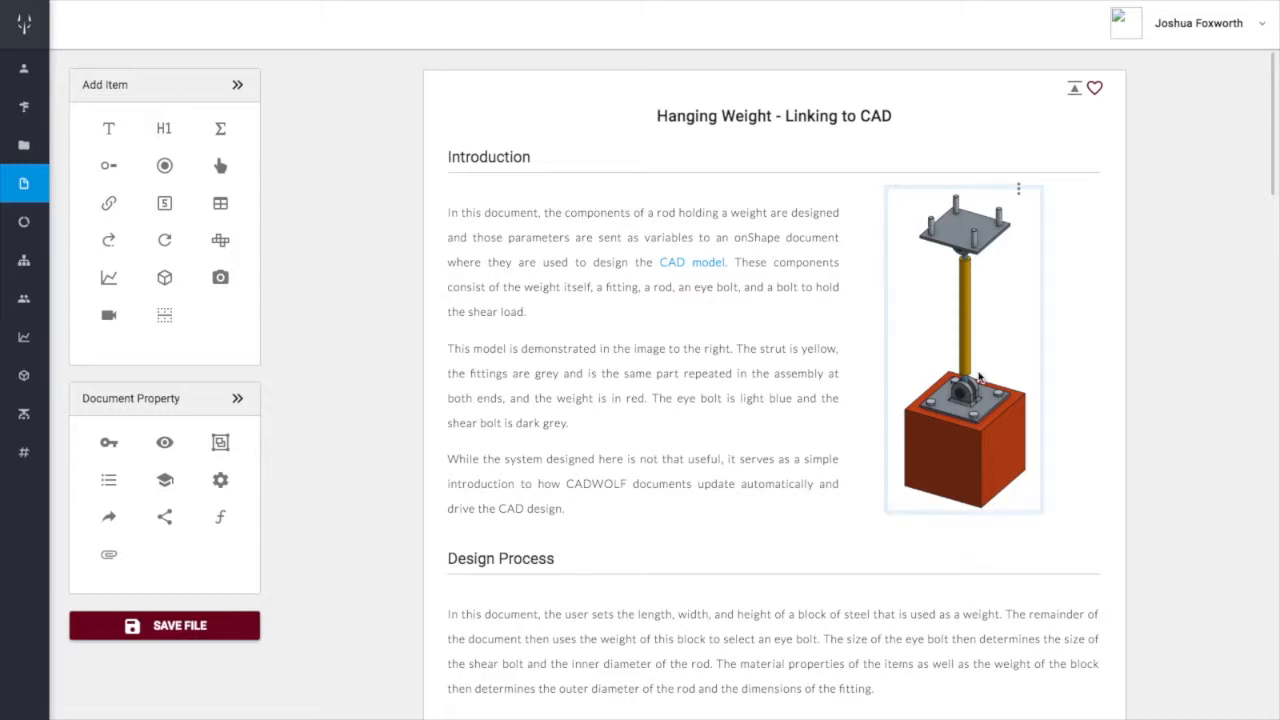
Switch to the Hanging Weight - Linking to CAD document in CADWOLF and read its introduction, design process and material parameters
click(1019, 193)
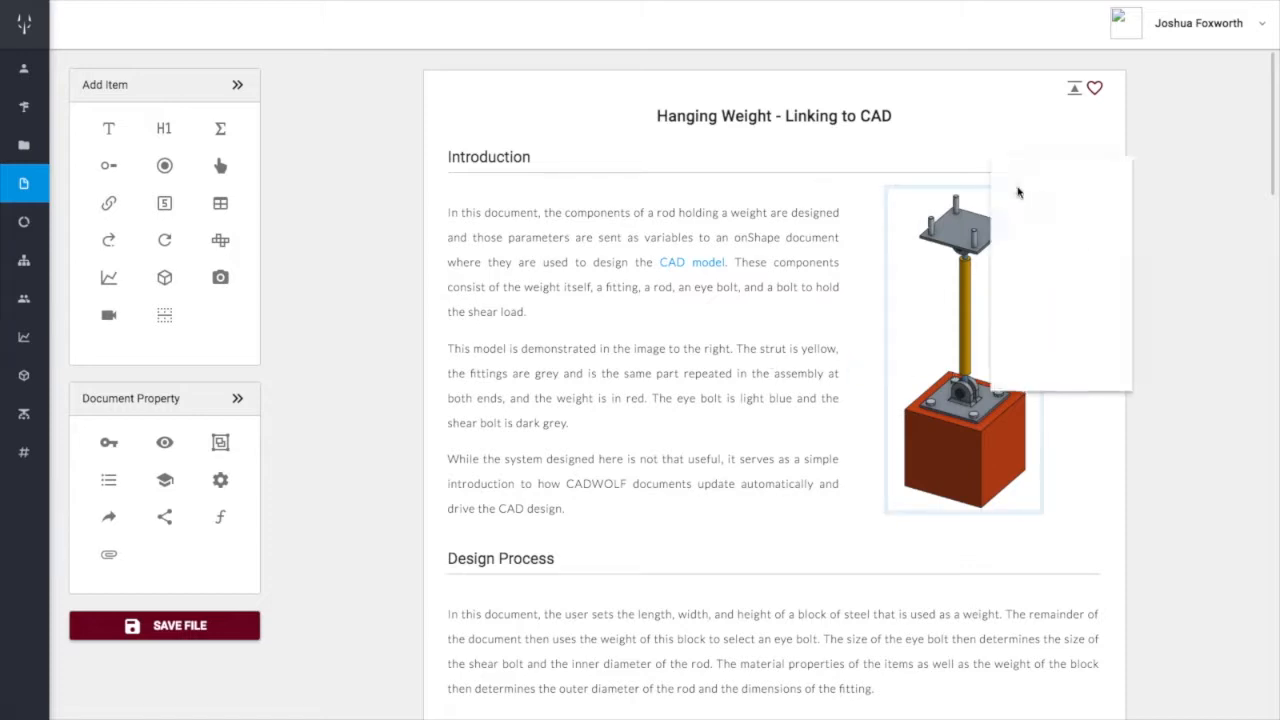
click(733, 257)
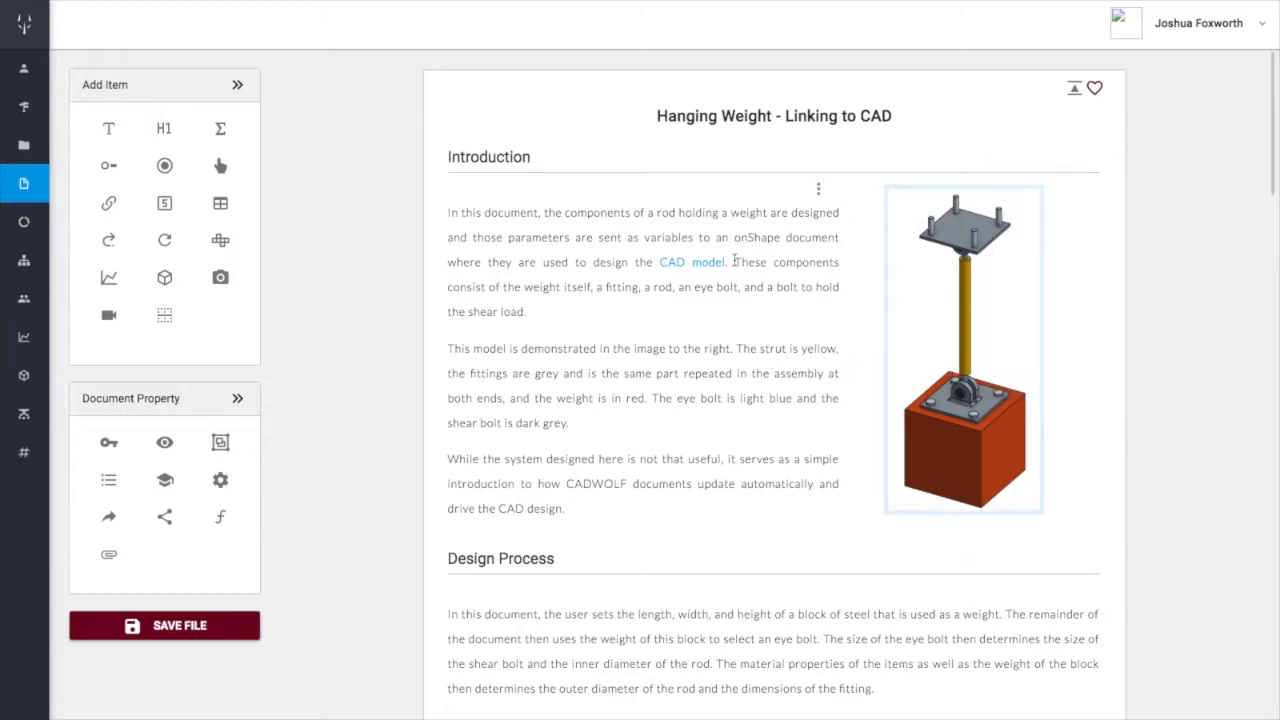
click(765, 339)
scroll(765, 341, down, 1)
scroll(765, 341, down, 5)
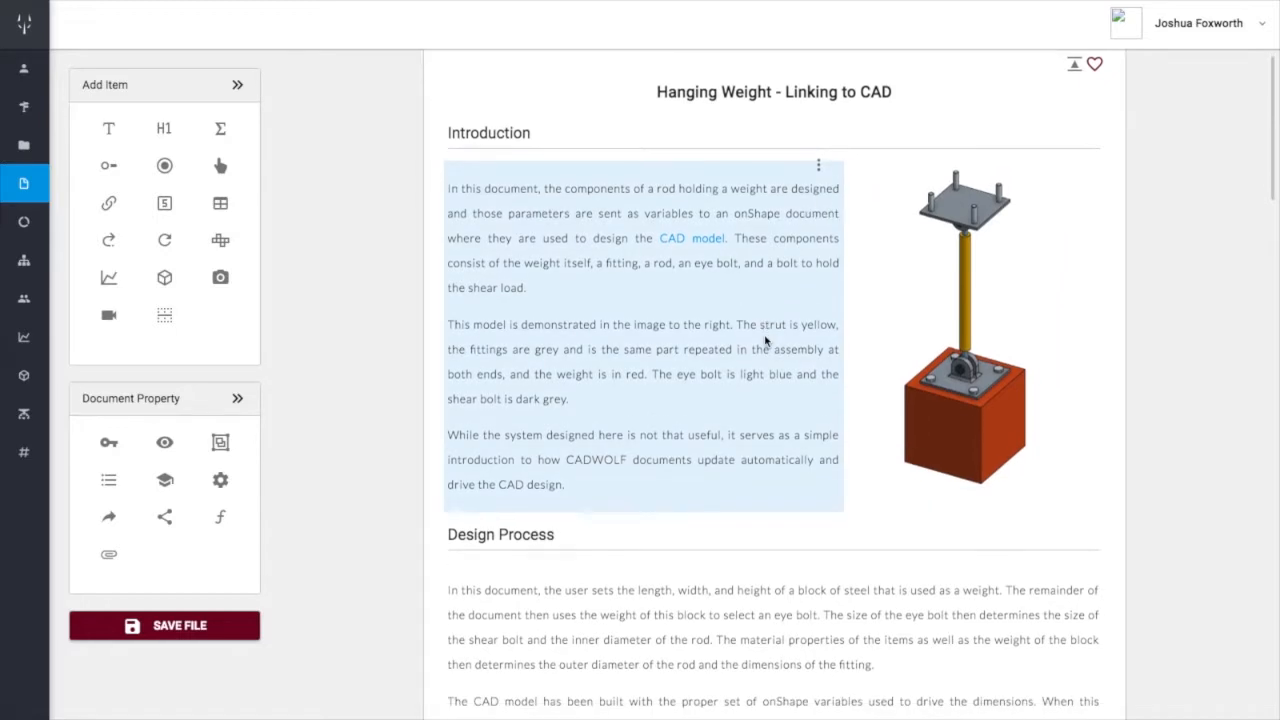
scroll(765, 341, down, 4)
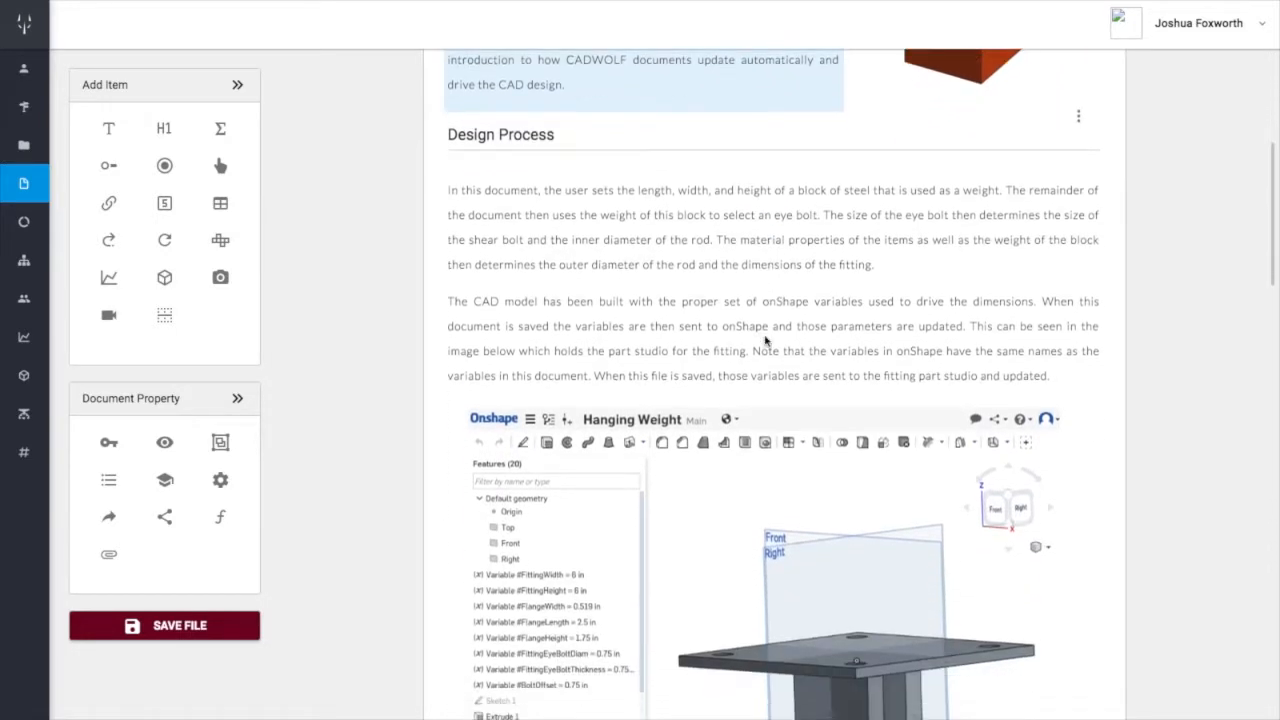
scroll(735, 399, down, 10)
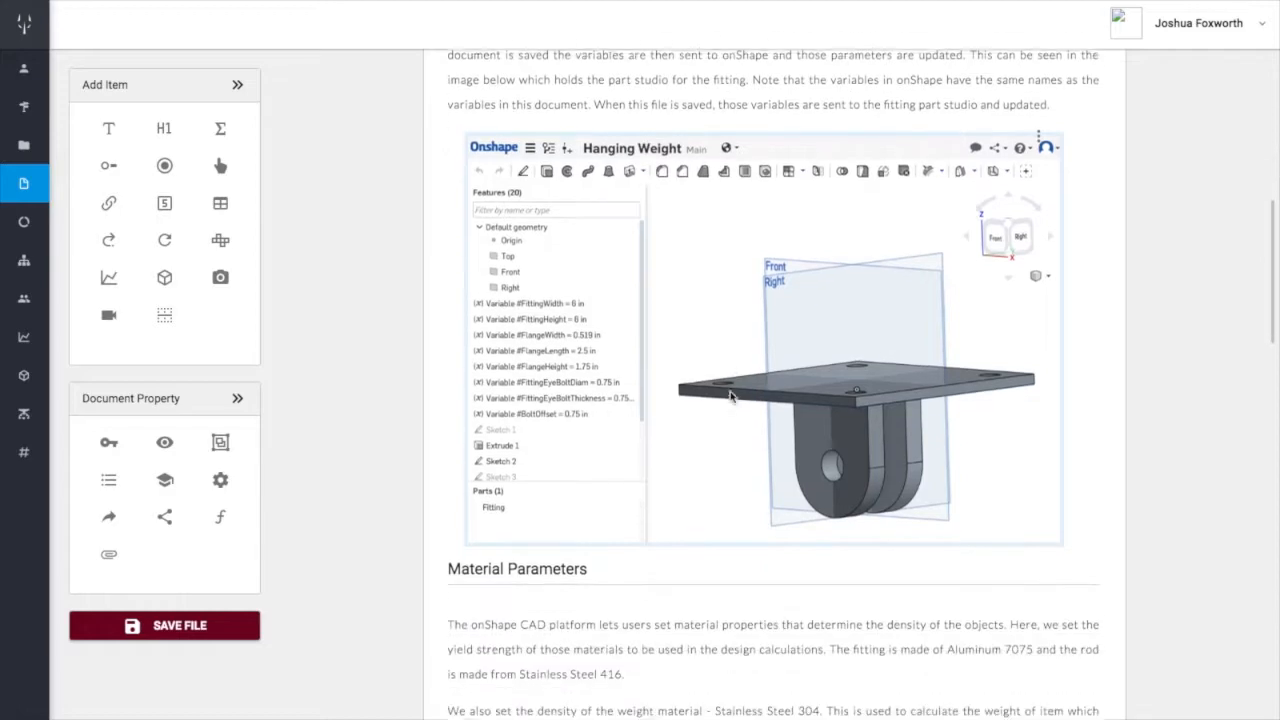
scroll(730, 397, down, 6)
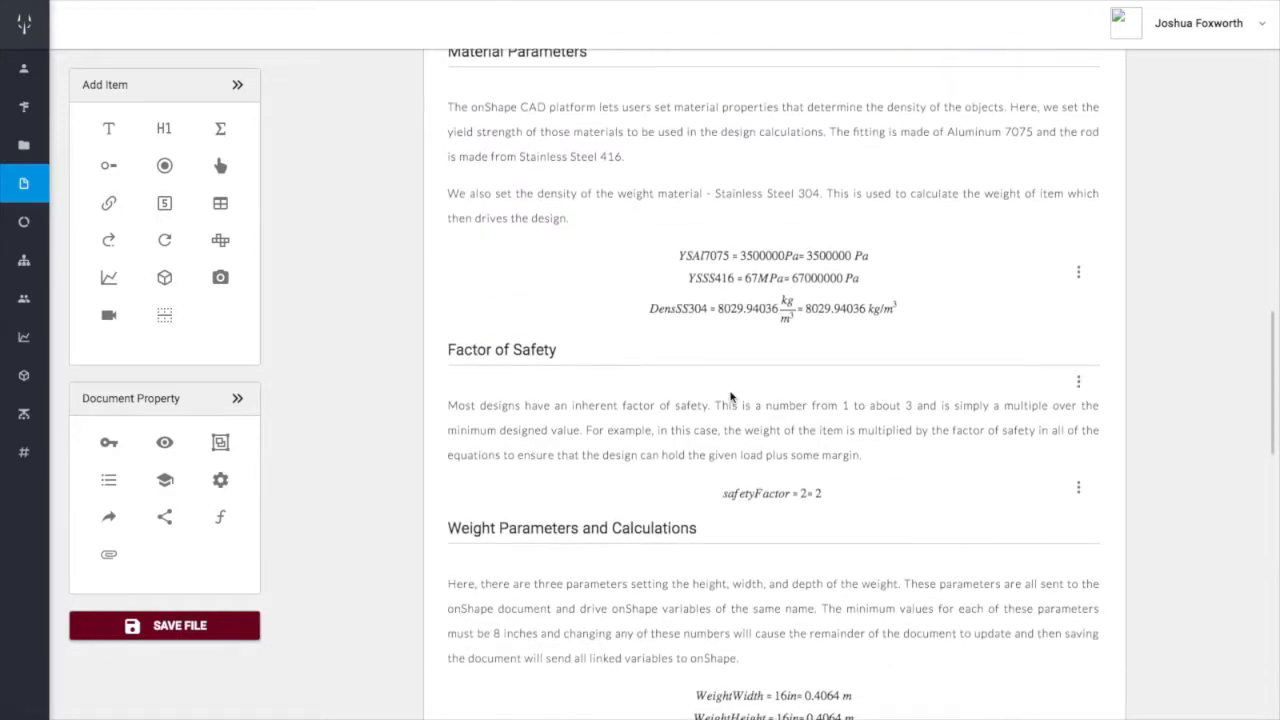
Review the document's weight parameters and the equations for the eye bolt, fitting and rod design
scroll(730, 397, down, 2)
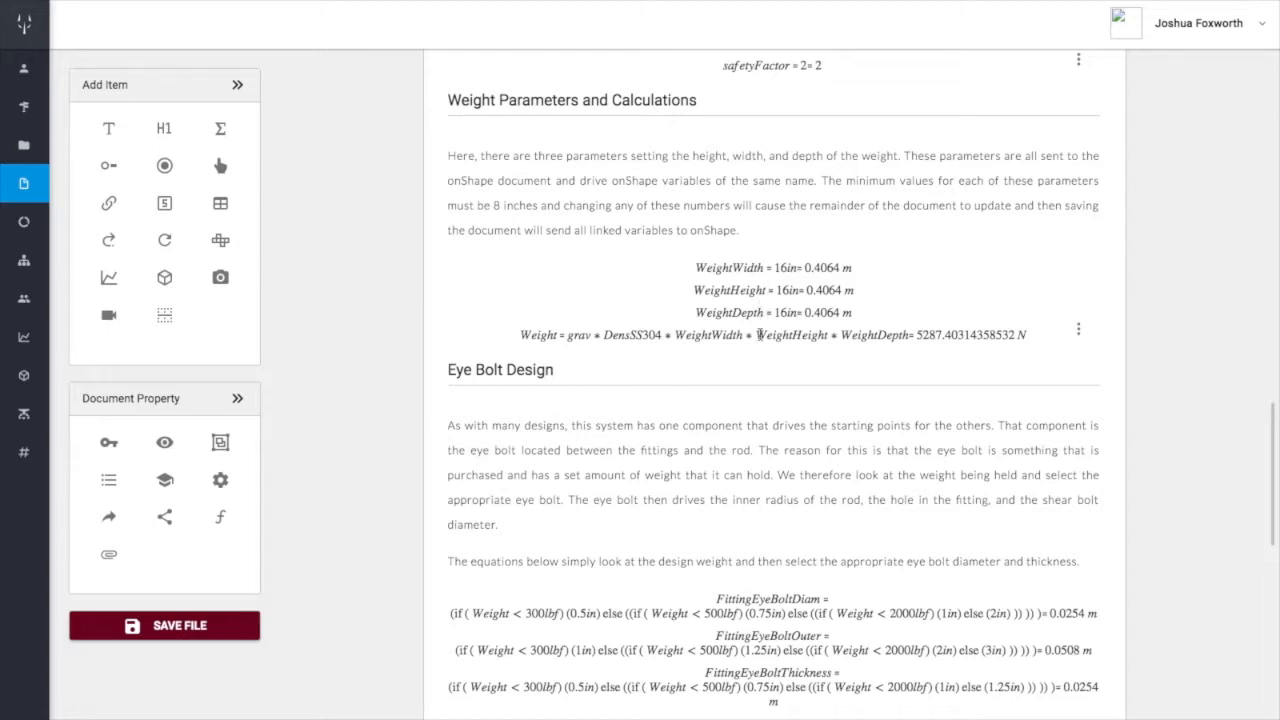
scroll(760, 335, down, 5)
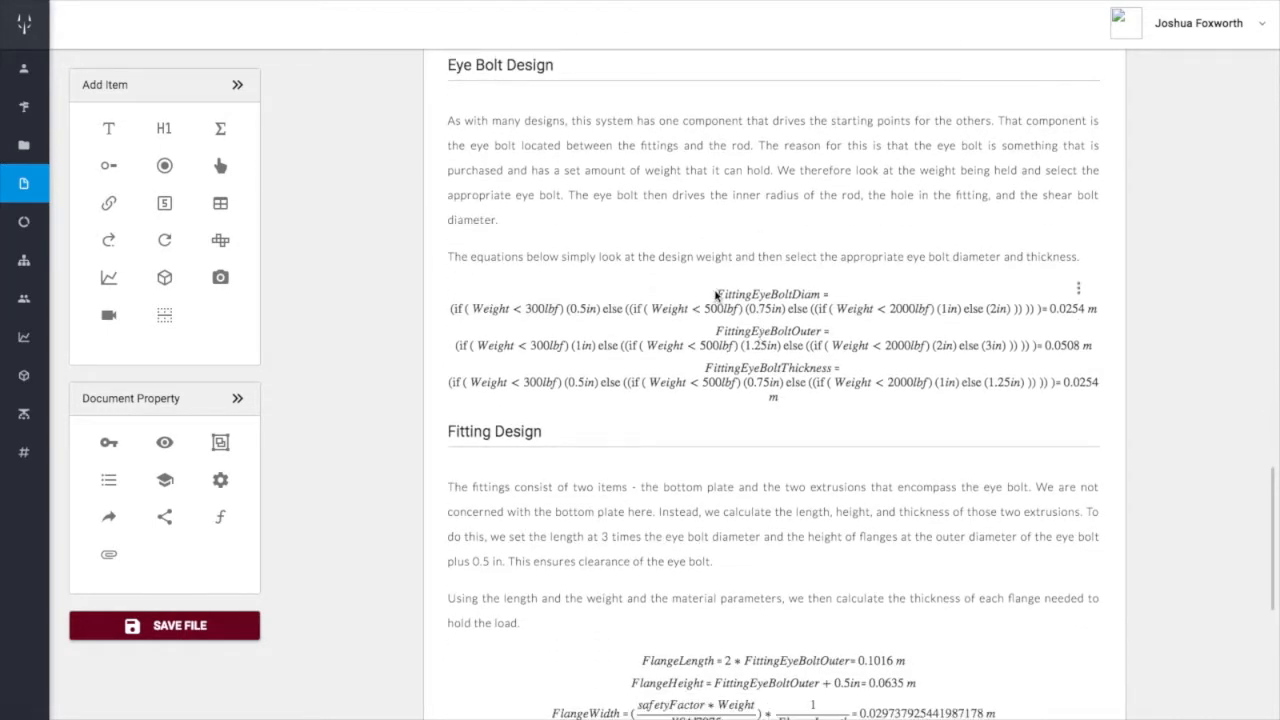
scroll(716, 297, down, 3)
scroll(716, 300, down, 3)
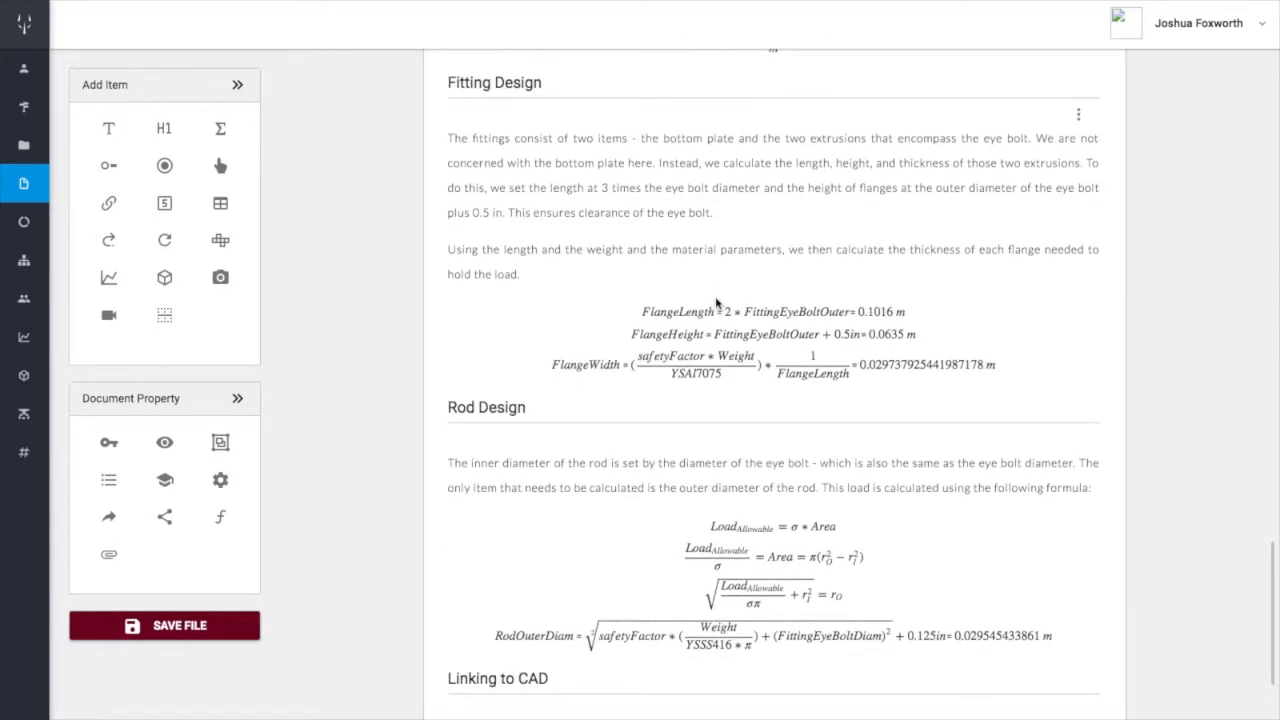
scroll(714, 371, down, 3)
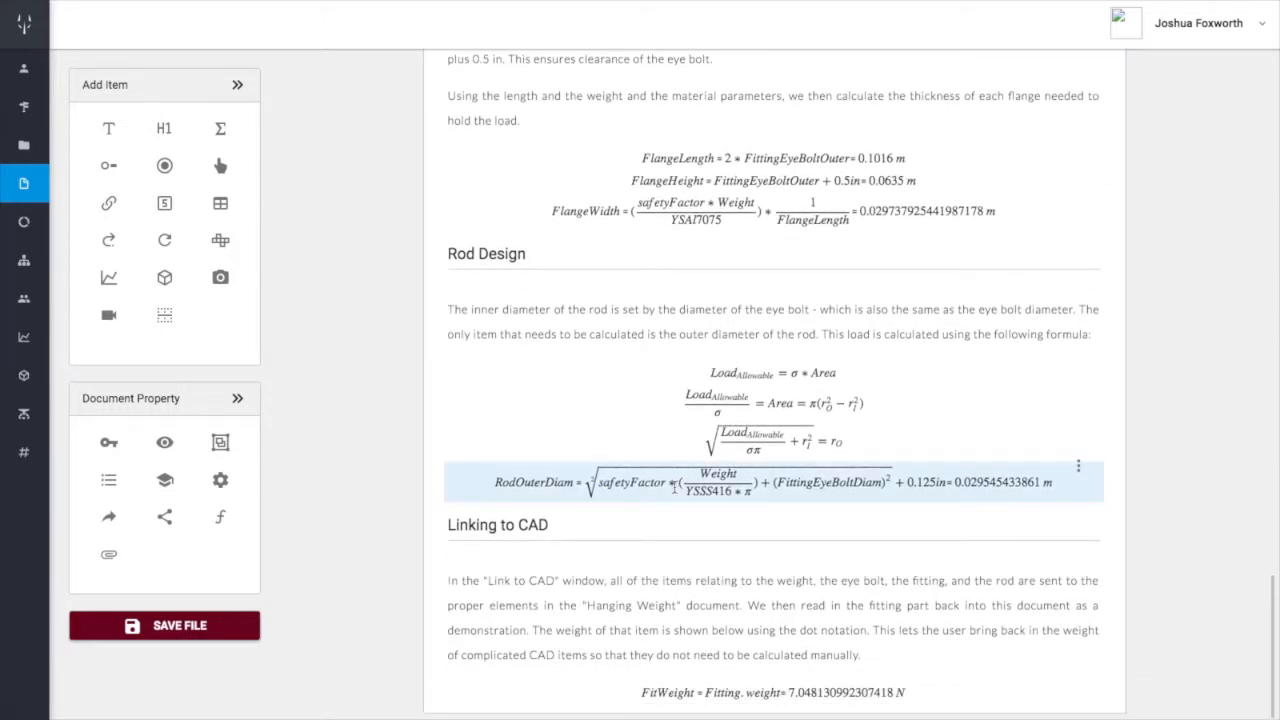
scroll(674, 488, up, 6)
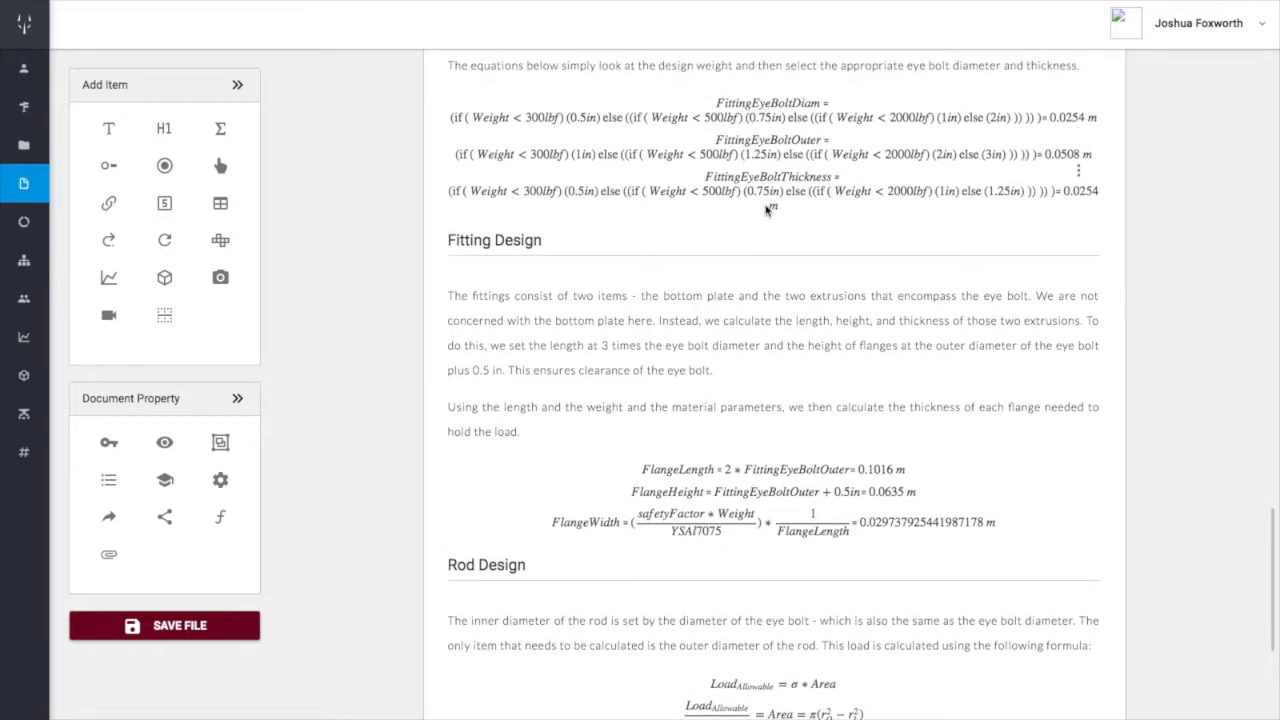
scroll(755, 267, down, 1)
scroll(755, 267, down, 5)
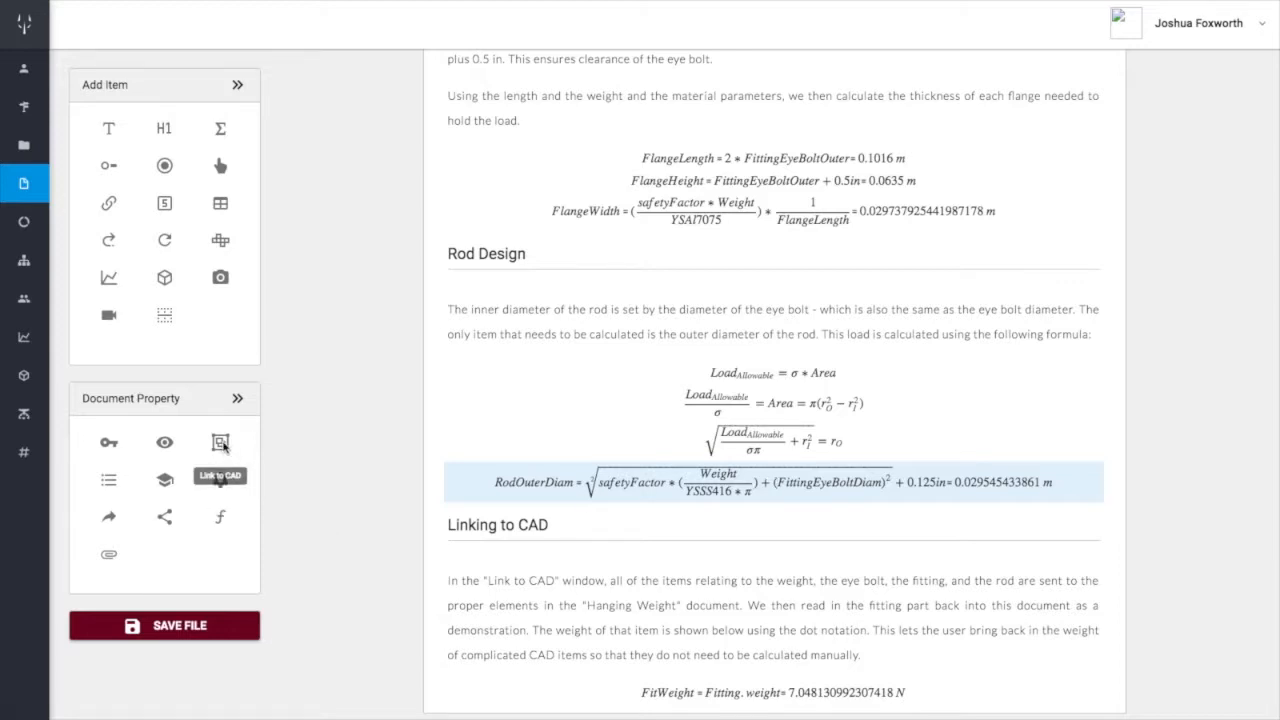
Open the document's CAD link settings and collapse the exported equation lists of the Weight, Fitting, EyeBolt, Rod and ShearBolt elements
click(221, 444)
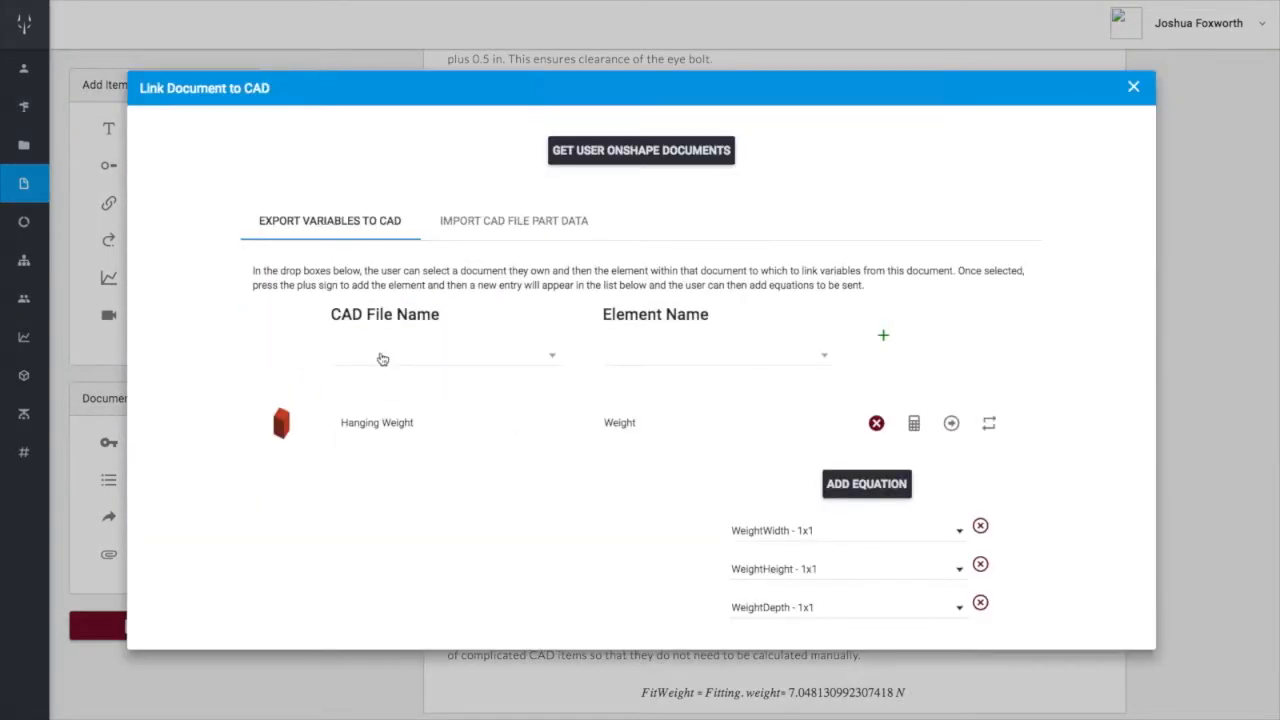
click(914, 424)
click(912, 512)
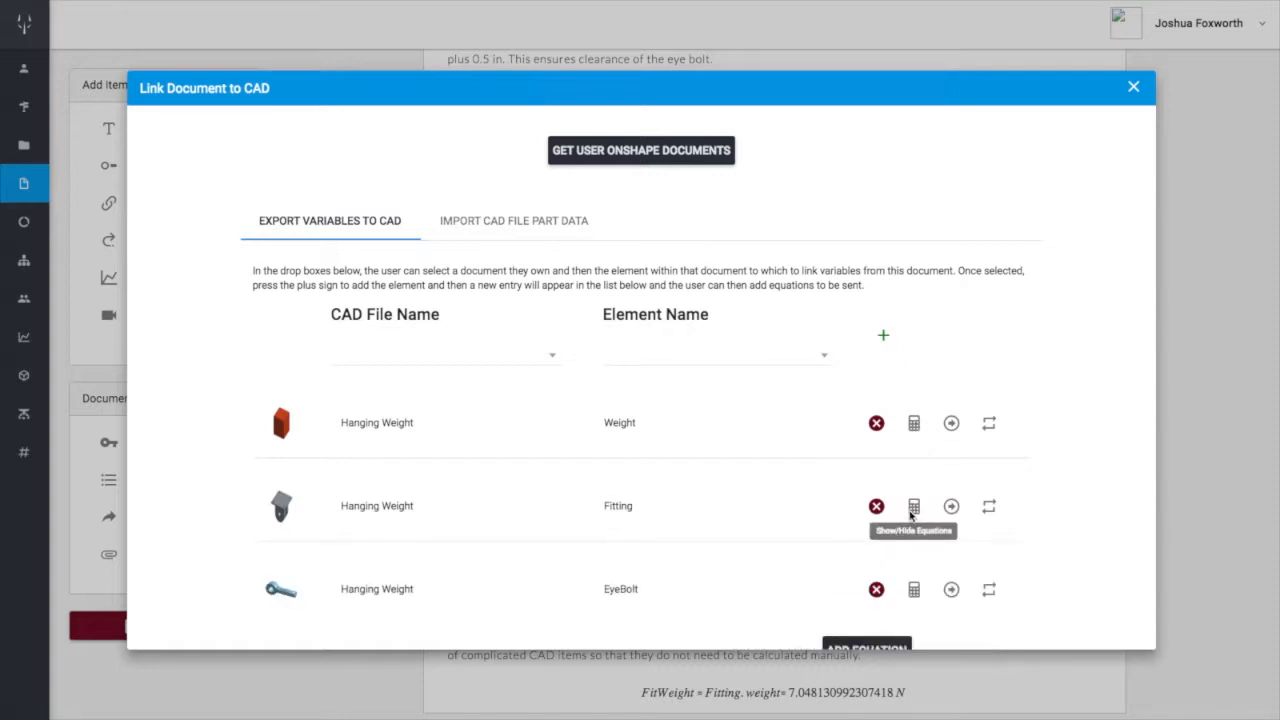
click(914, 590)
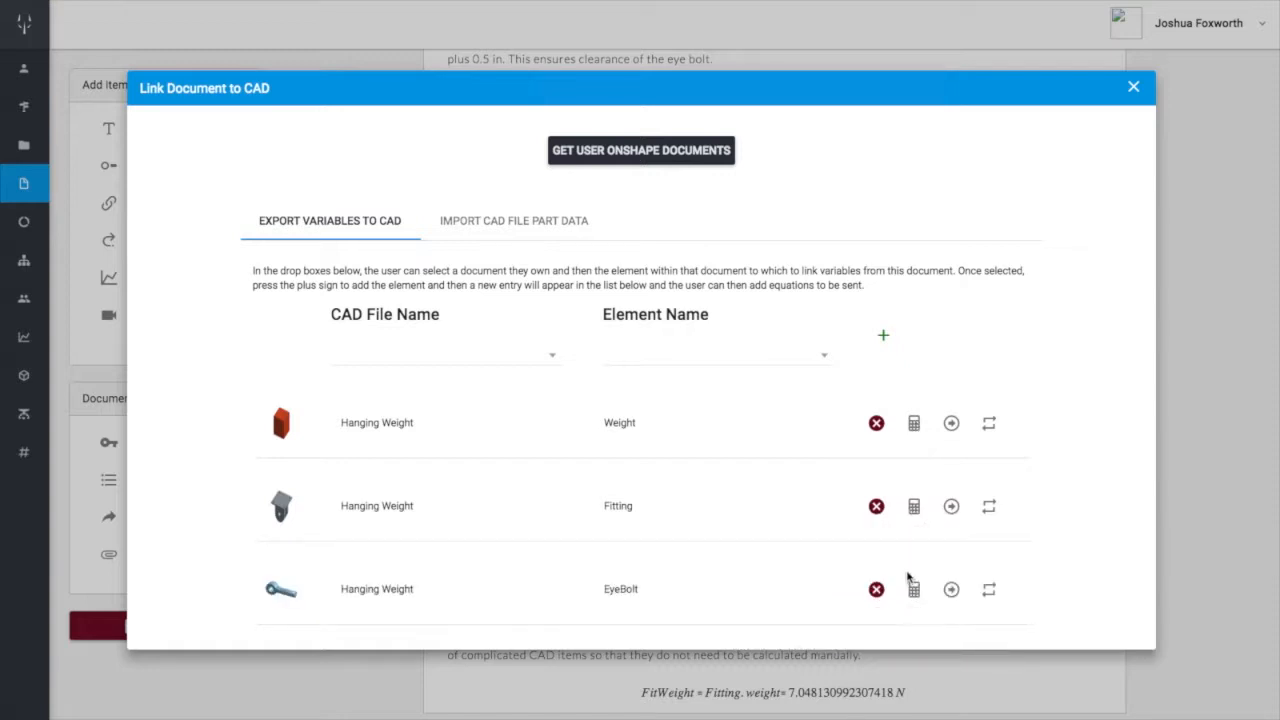
scroll(908, 576, down, 3)
click(914, 438)
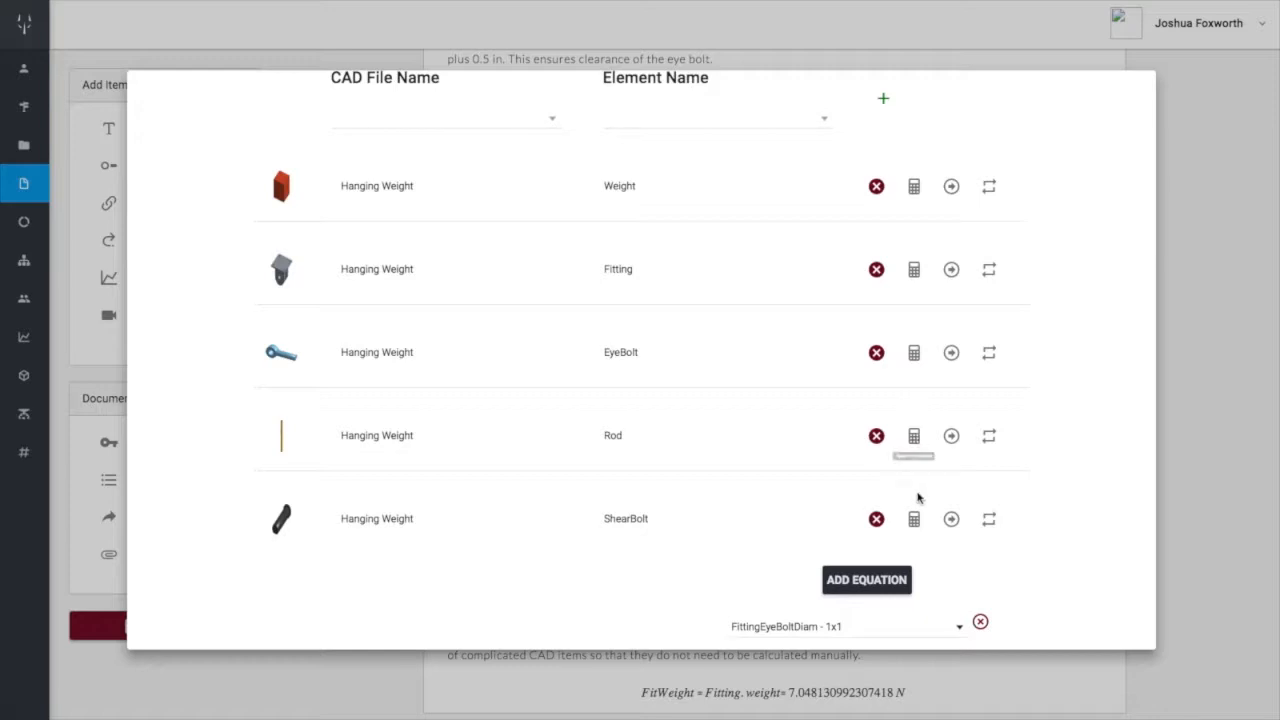
click(914, 518)
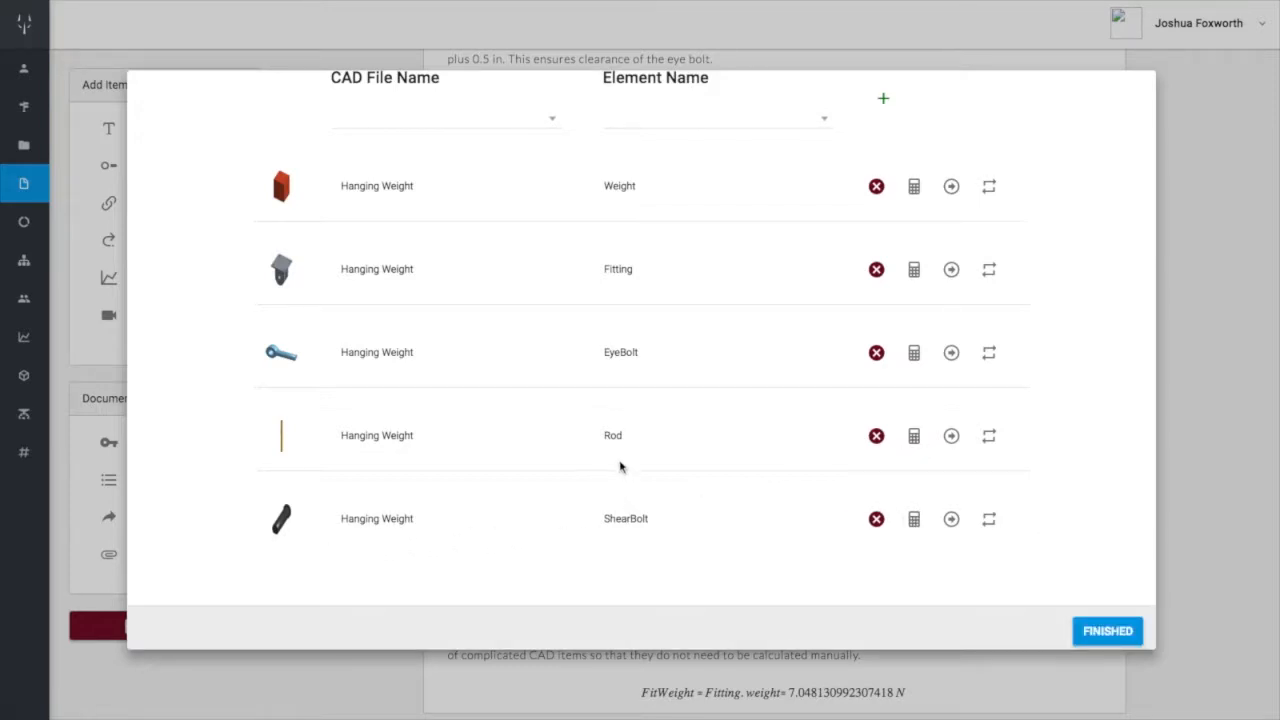
scroll(610, 435, up, 3)
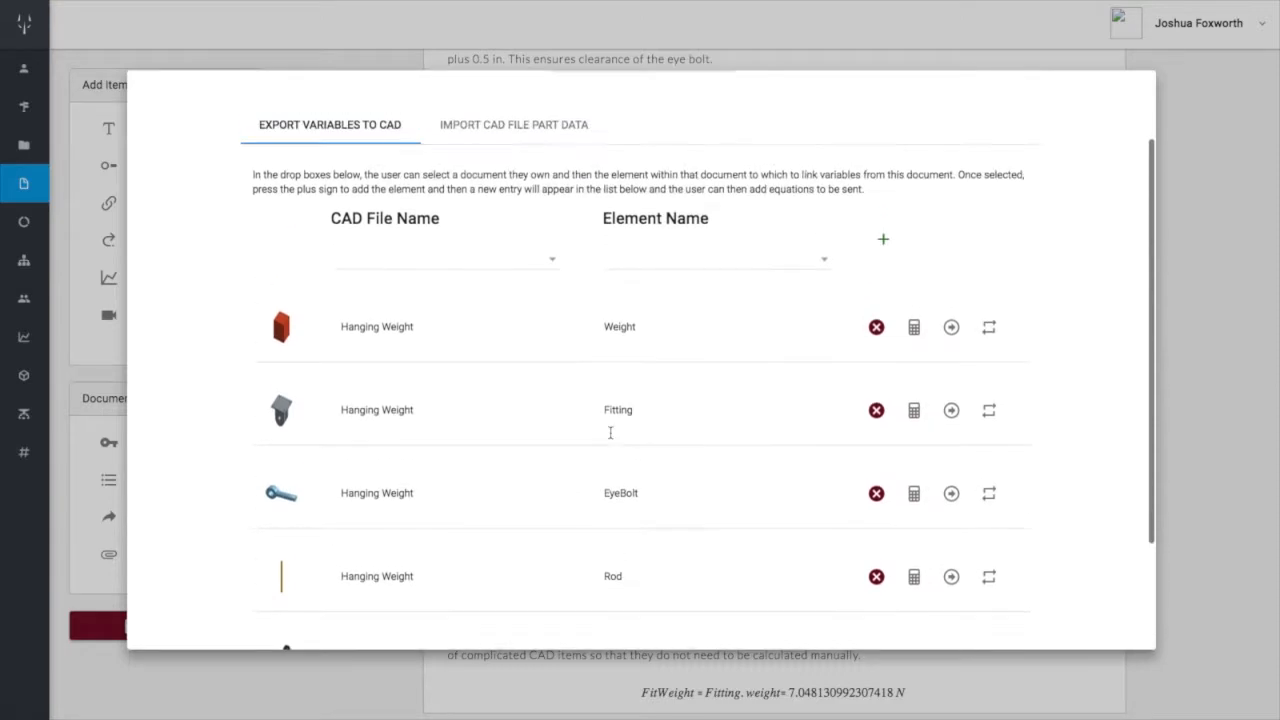
Select Hanging Weight as the CAD file and Fitting as the element for exporting variables
click(554, 262)
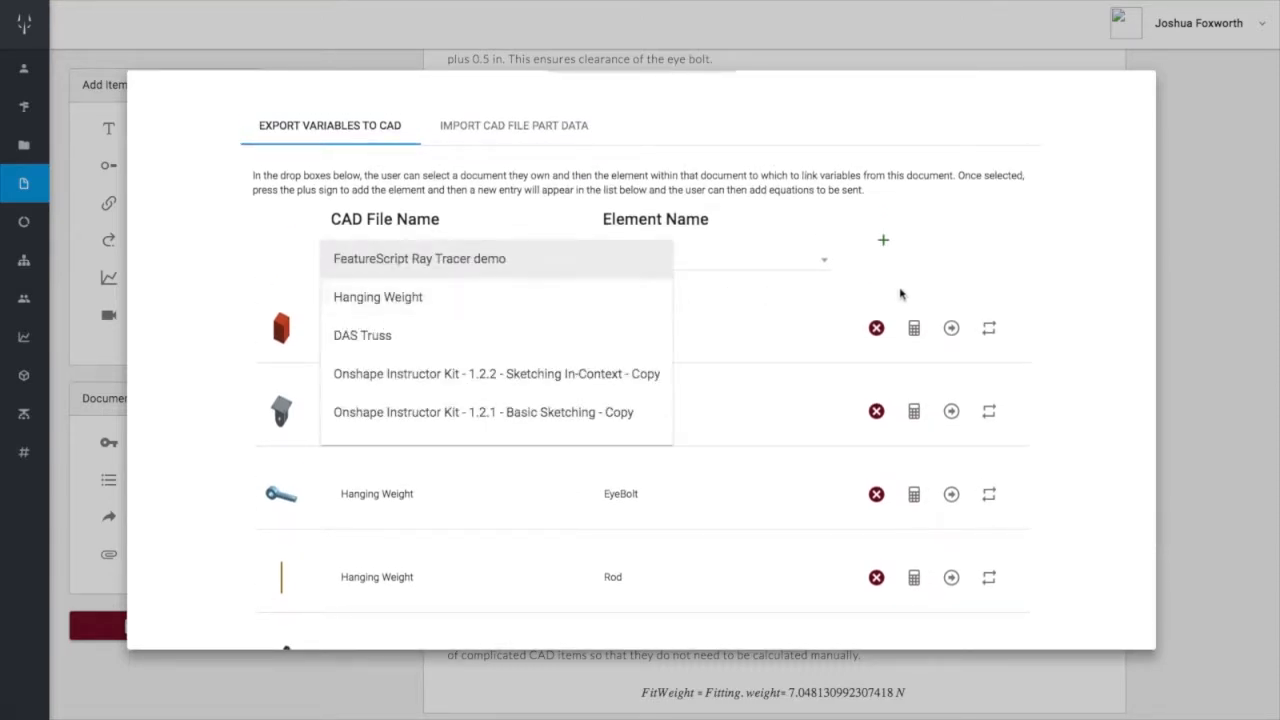
click(516, 300)
click(688, 268)
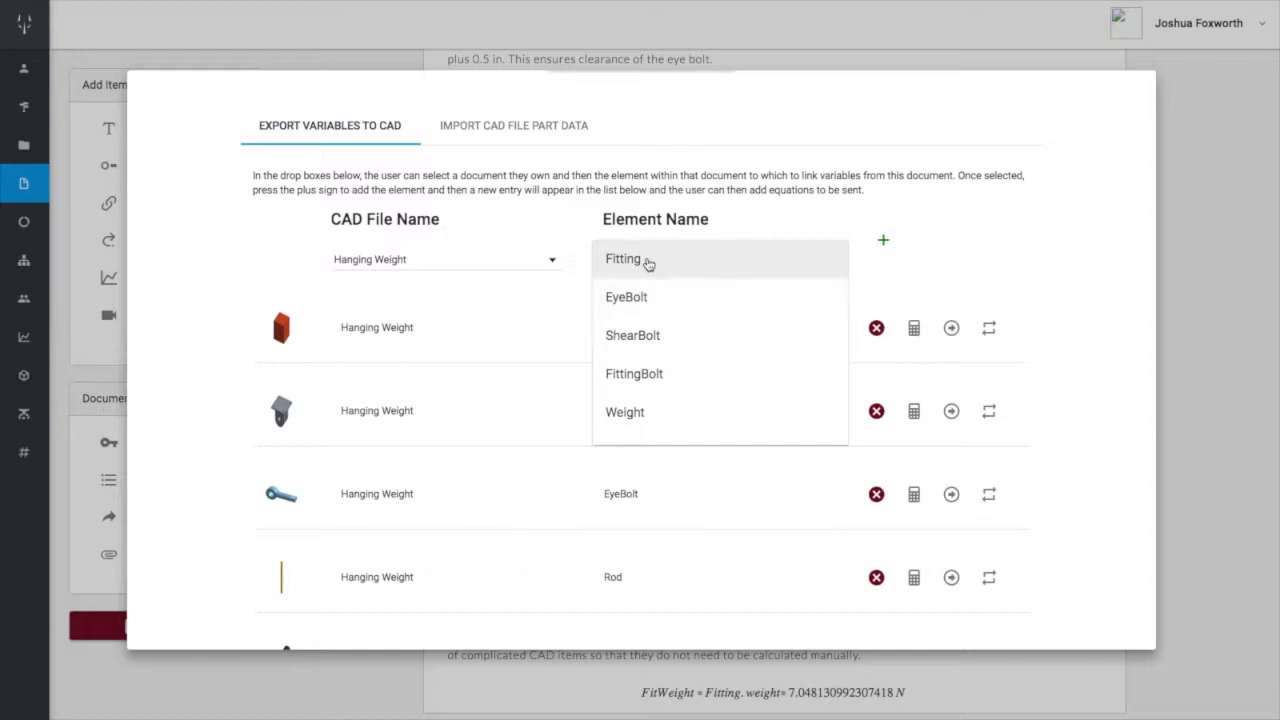
click(648, 262)
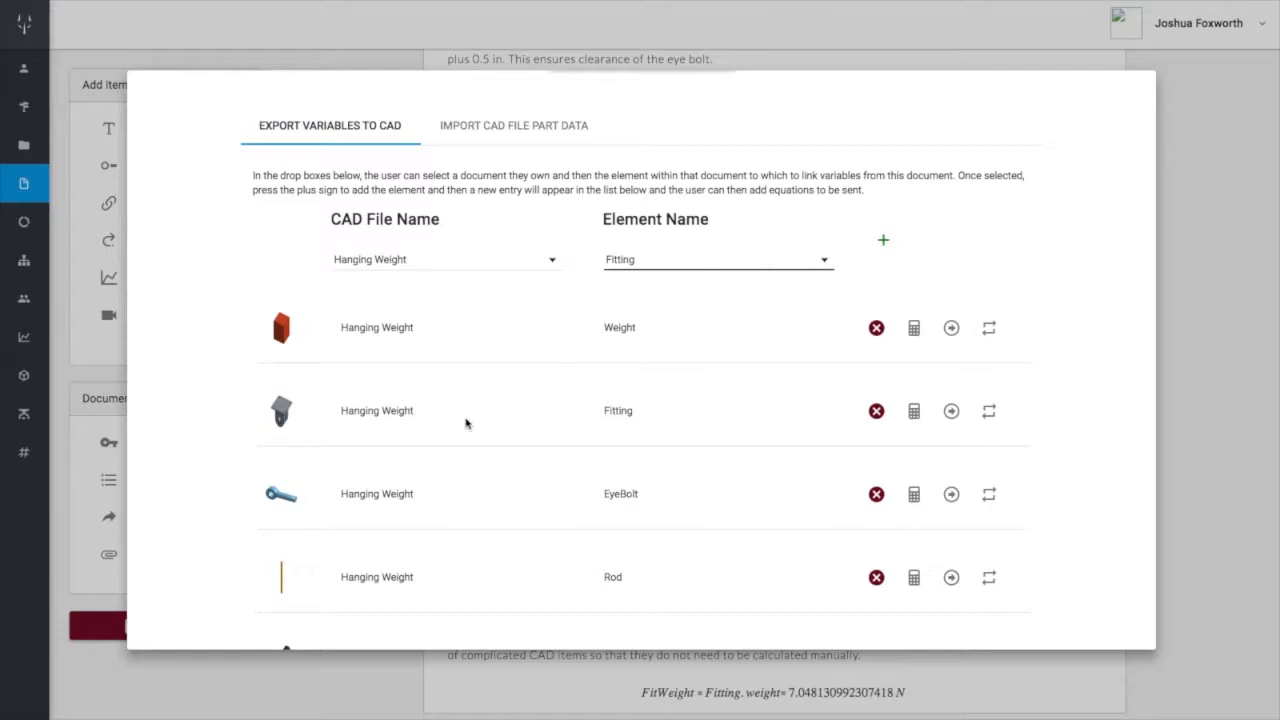
Expand the Rod element's equations and check the variables available for its second link, keeping RodOuterDiam selected
scroll(395, 608, down, 1)
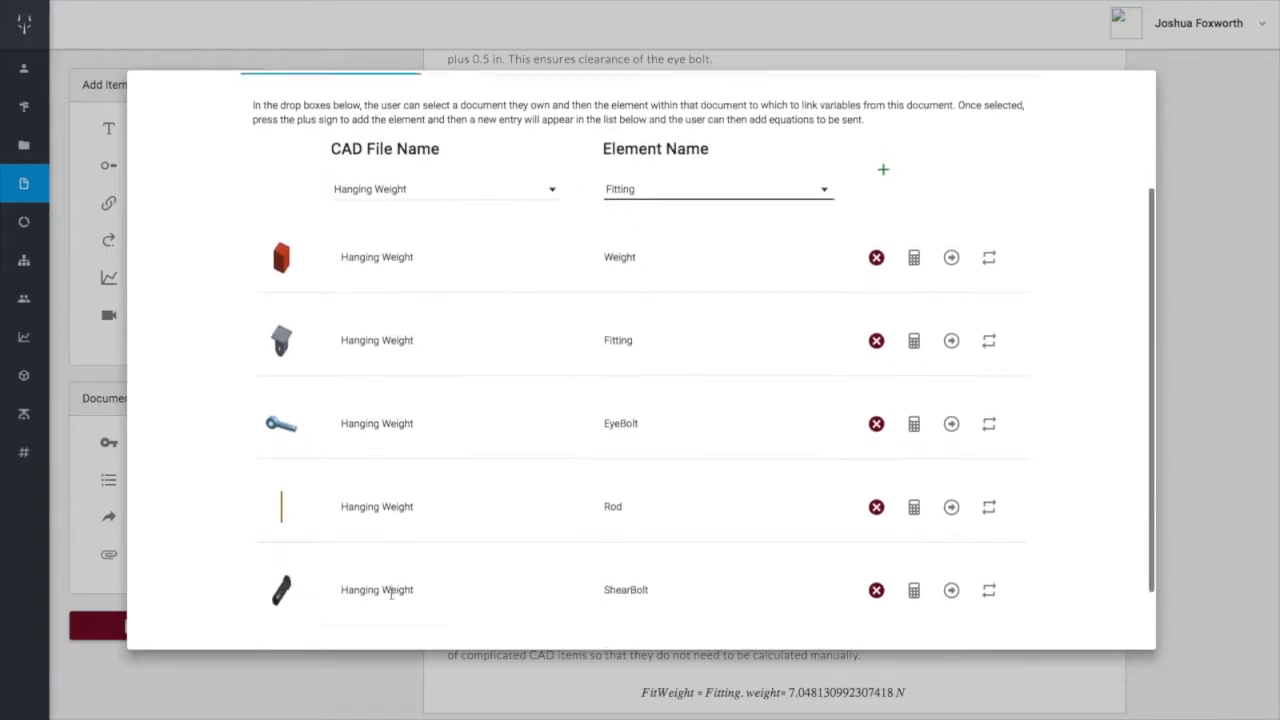
click(913, 504)
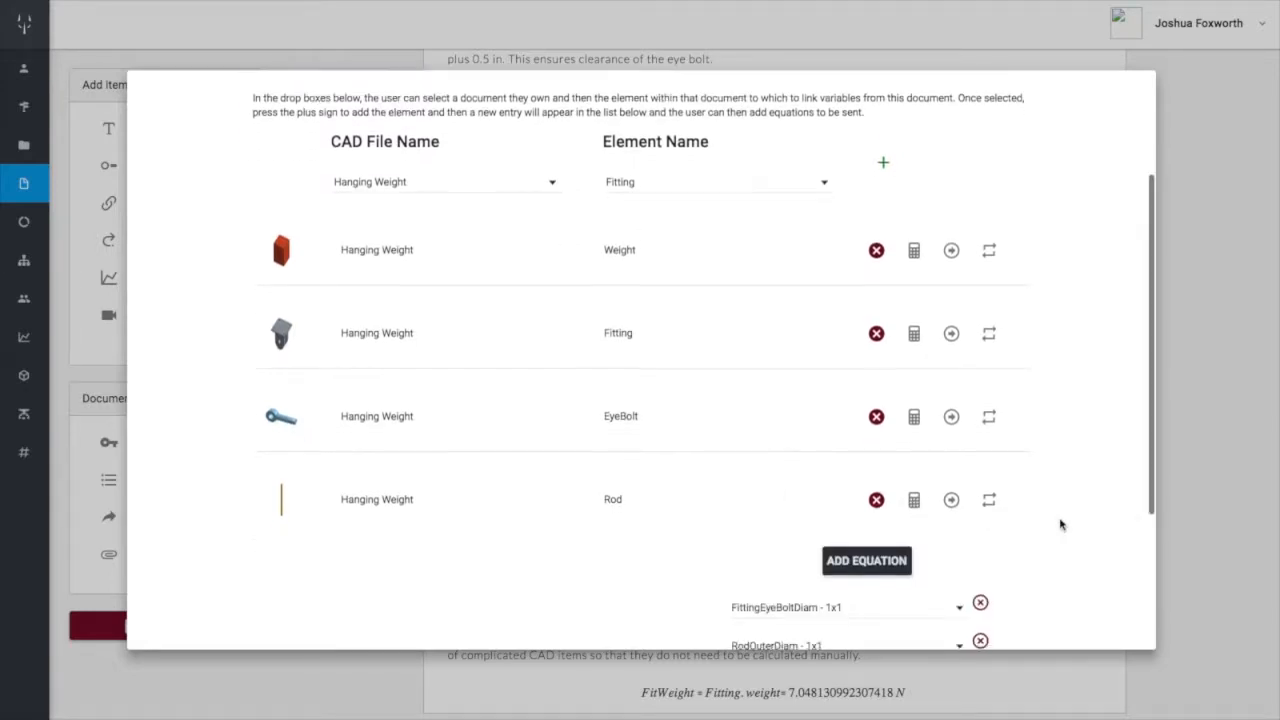
scroll(1061, 525, down, 1)
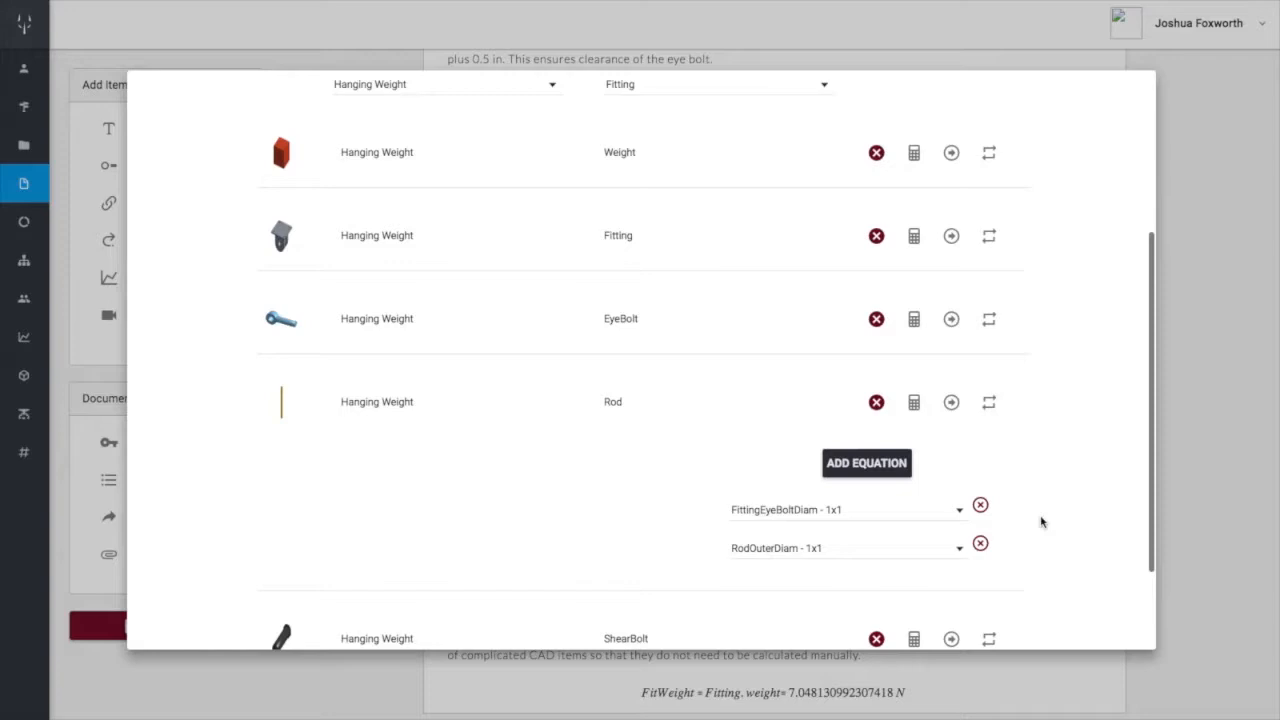
click(778, 549)
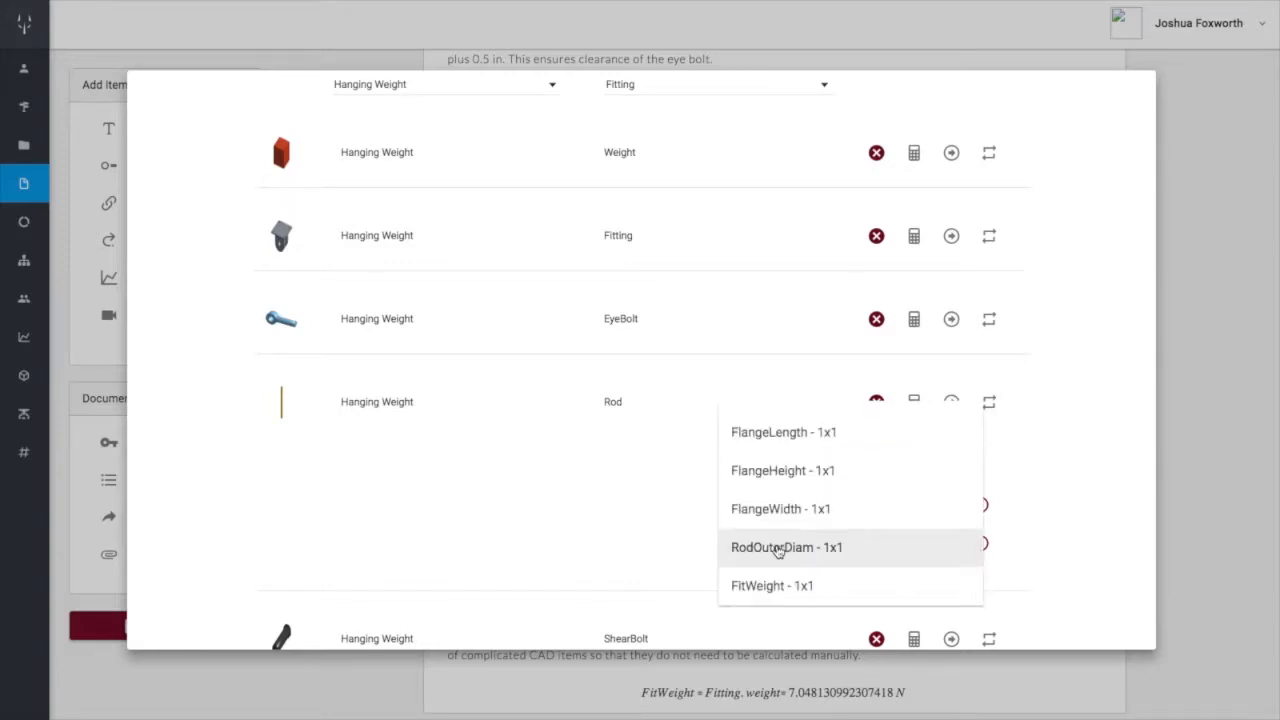
click(778, 548)
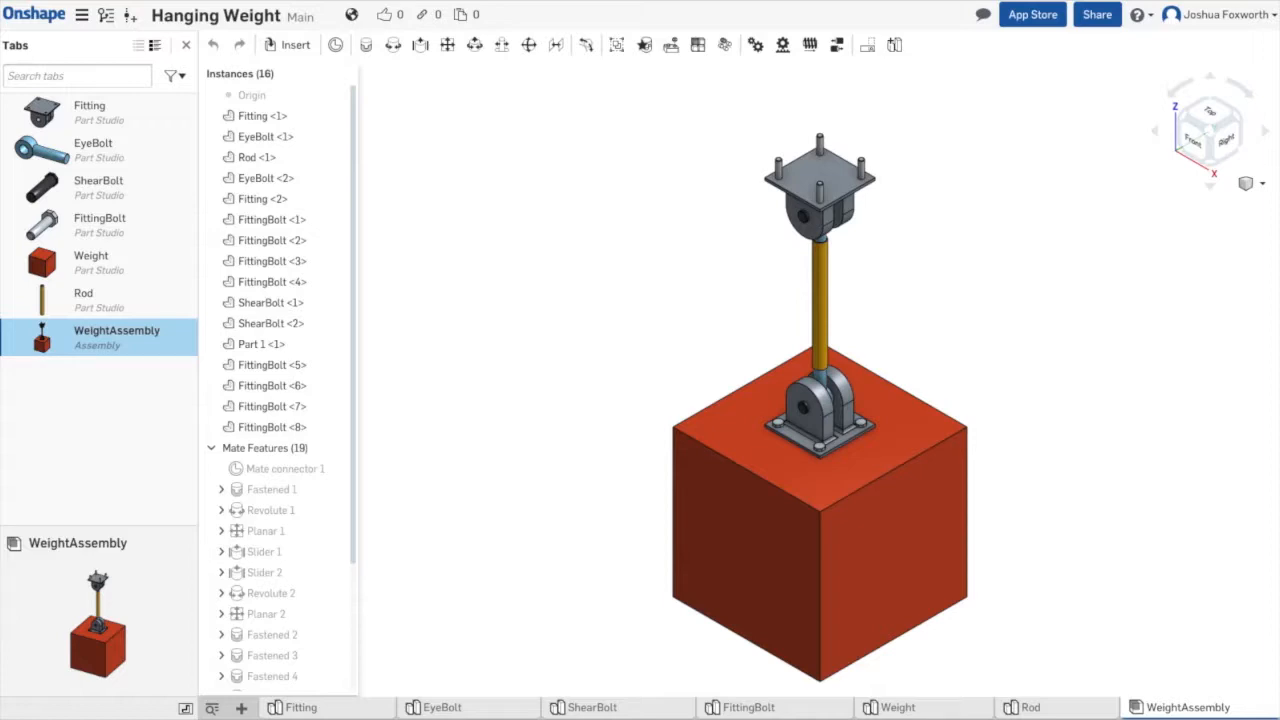
In the CADWOLF document's Weight Parameters and Calculations section, set WeightWidth to 8 in
scroll(684, 312, up, 7)
scroll(703, 337, down, 9)
scroll(705, 343, up, 4)
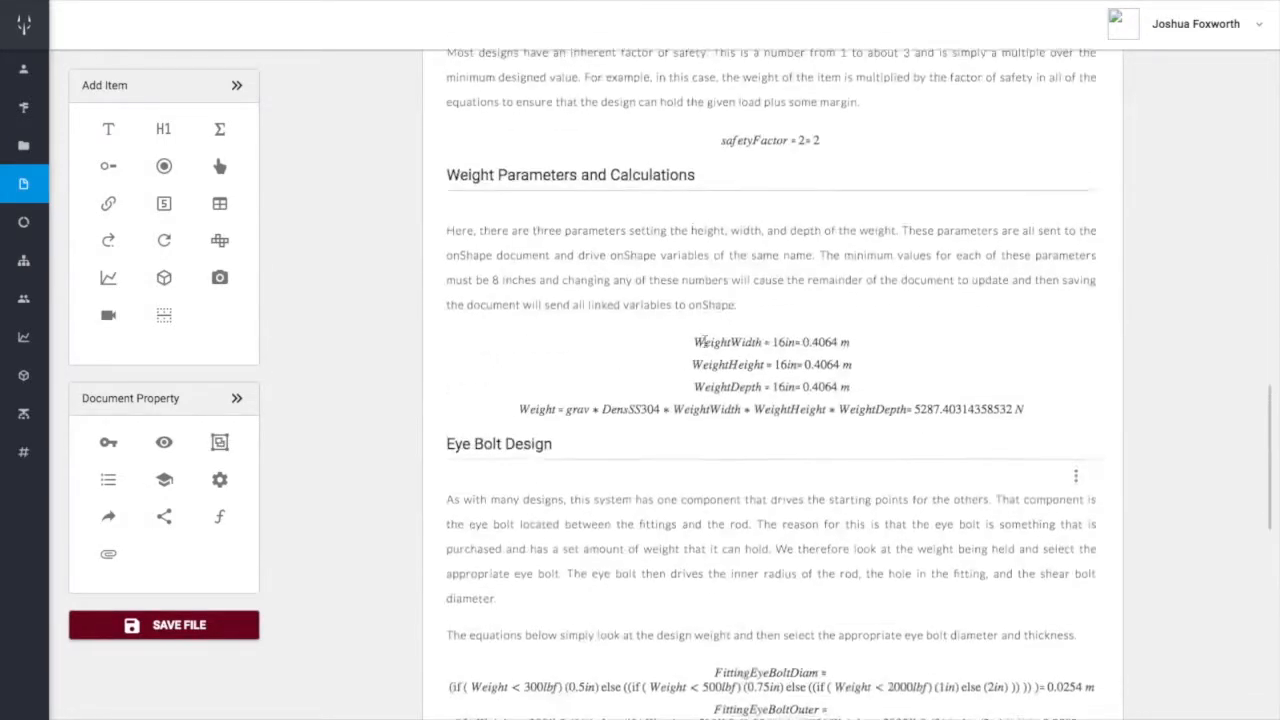
click(790, 350)
key(BackSpace)
key(BackSpace)
text(8)
key(Return)
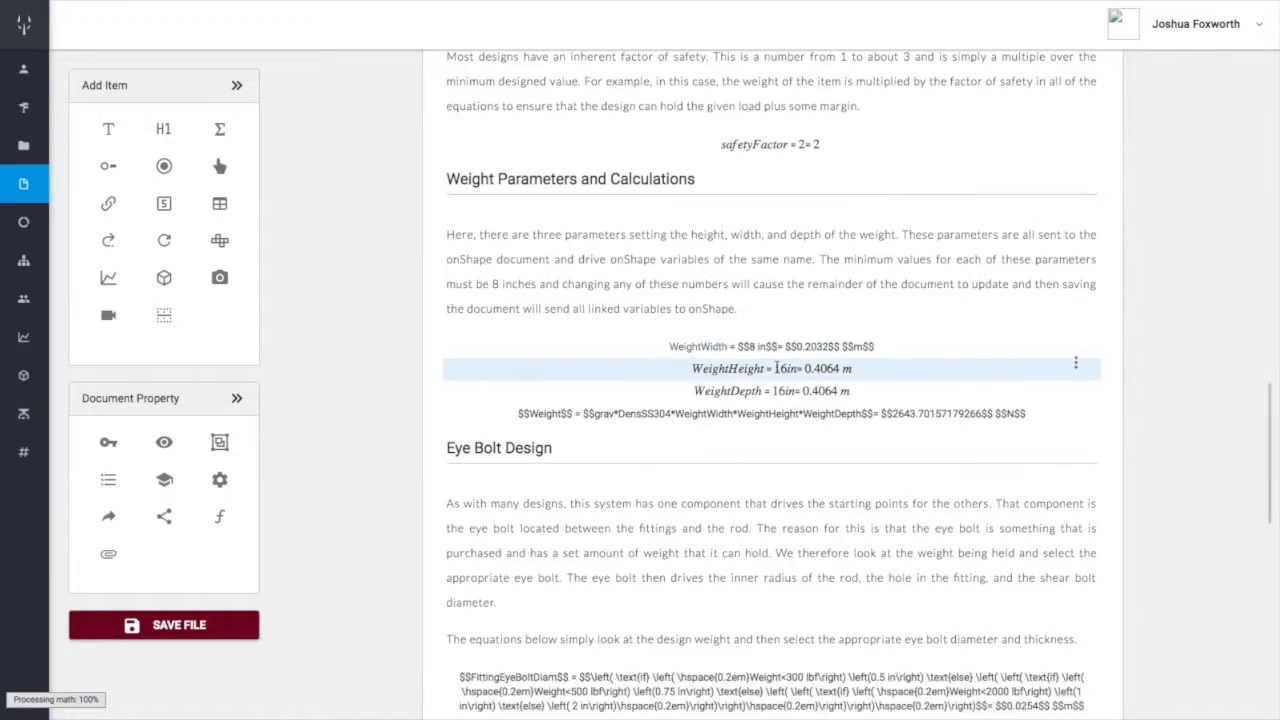
Set the WeightHeight equation to 8 in
click(776, 368)
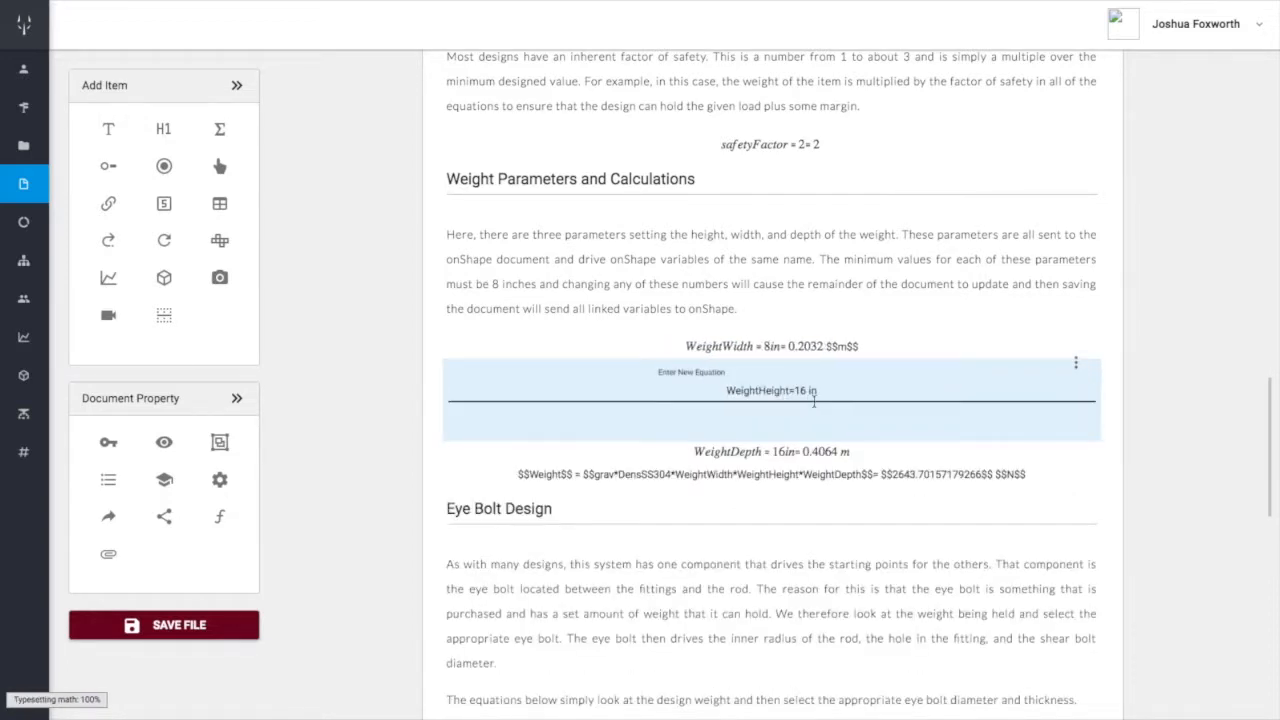
key(BackSpace)
key(BackSpace)
text(8)
key(Return)
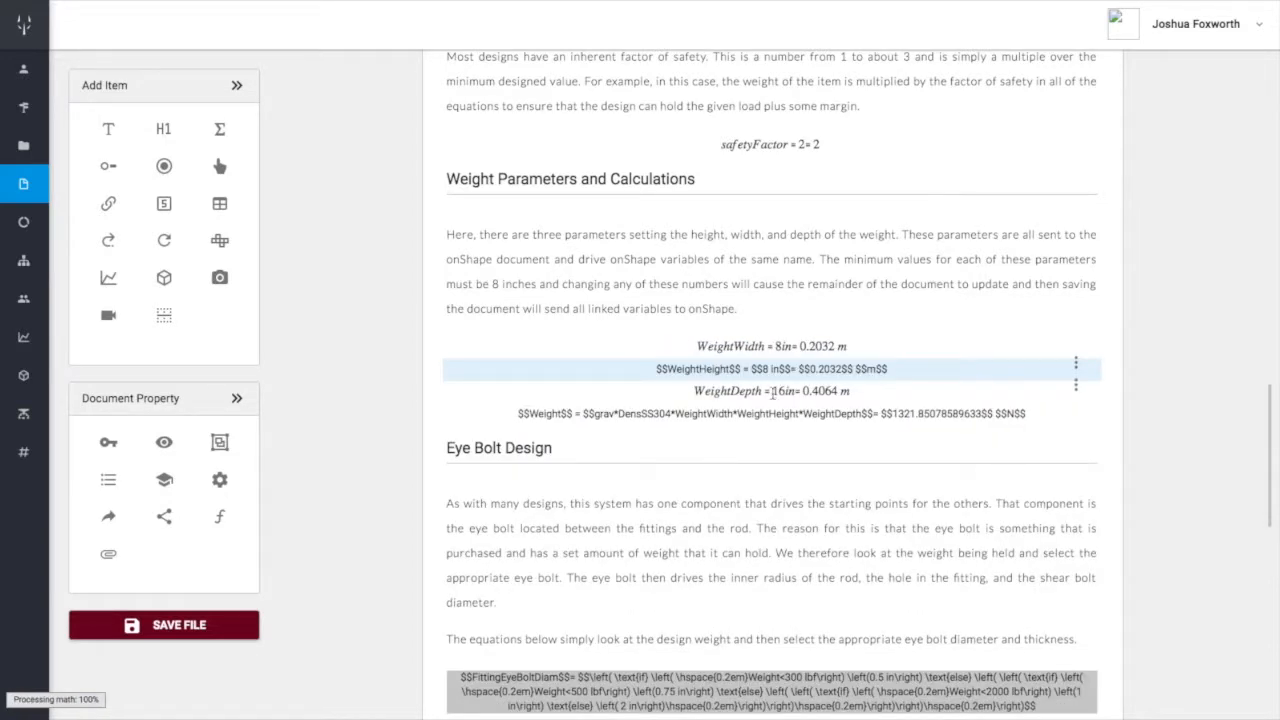
Set the WeightDepth equation to 8 in and save the document to send the linked variables to Onshape
click(773, 392)
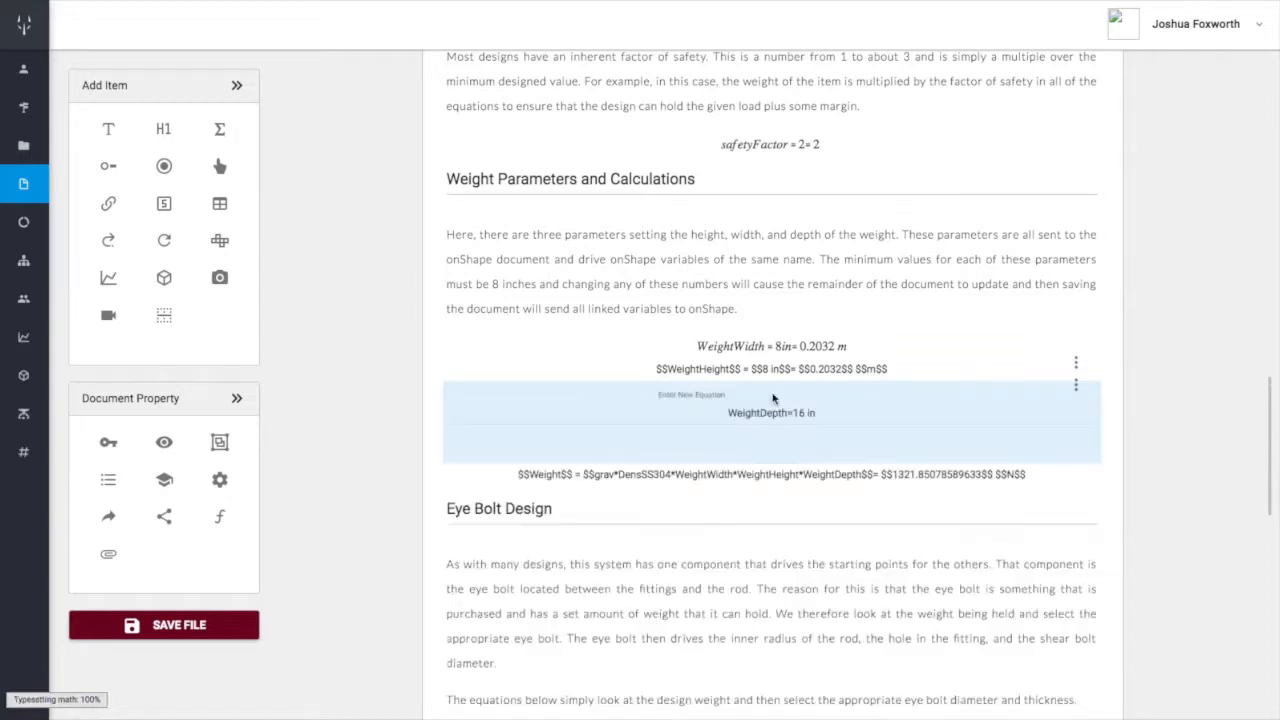
key(BackSpace)
key(BackSpace)
text(8)
key(Return)
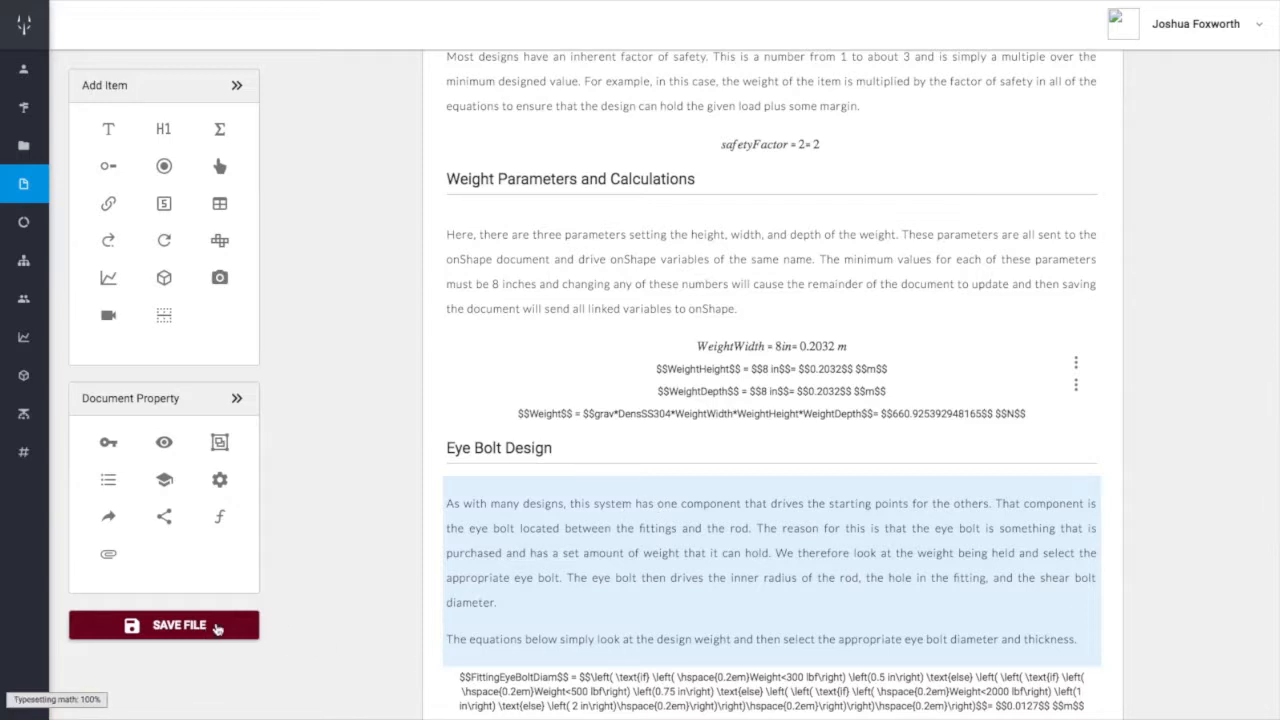
click(217, 628)
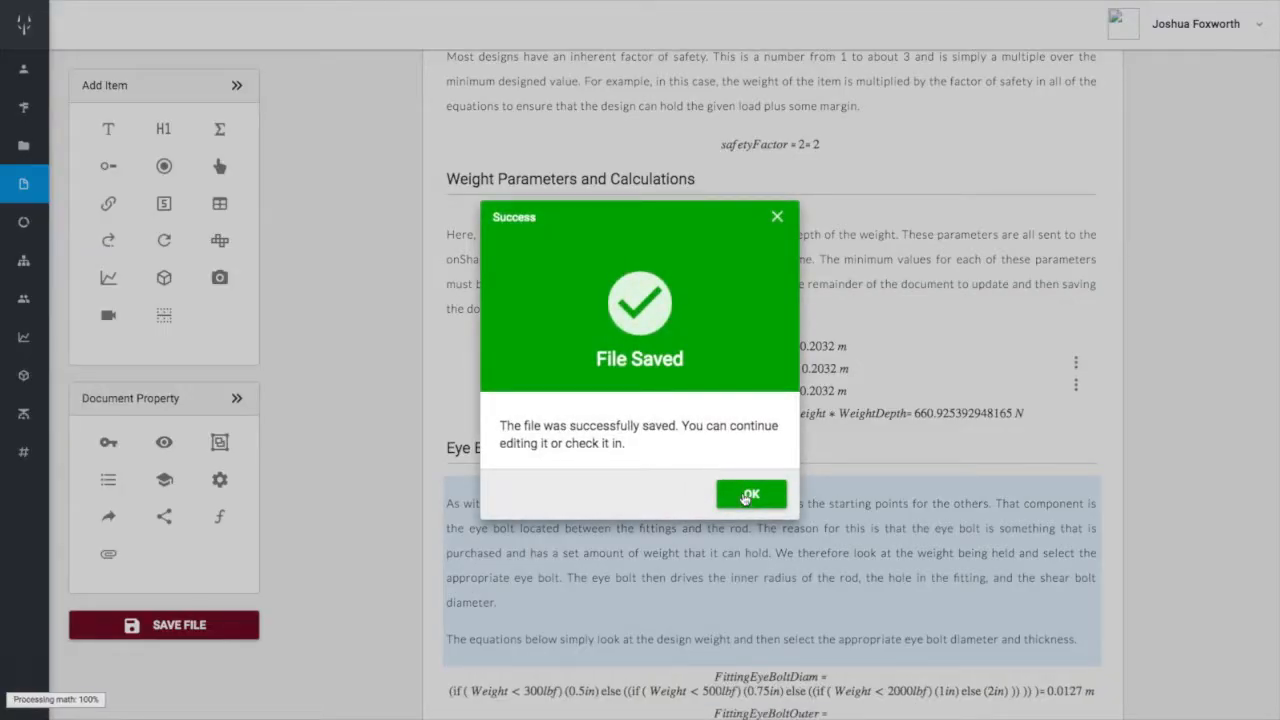
click(752, 493)
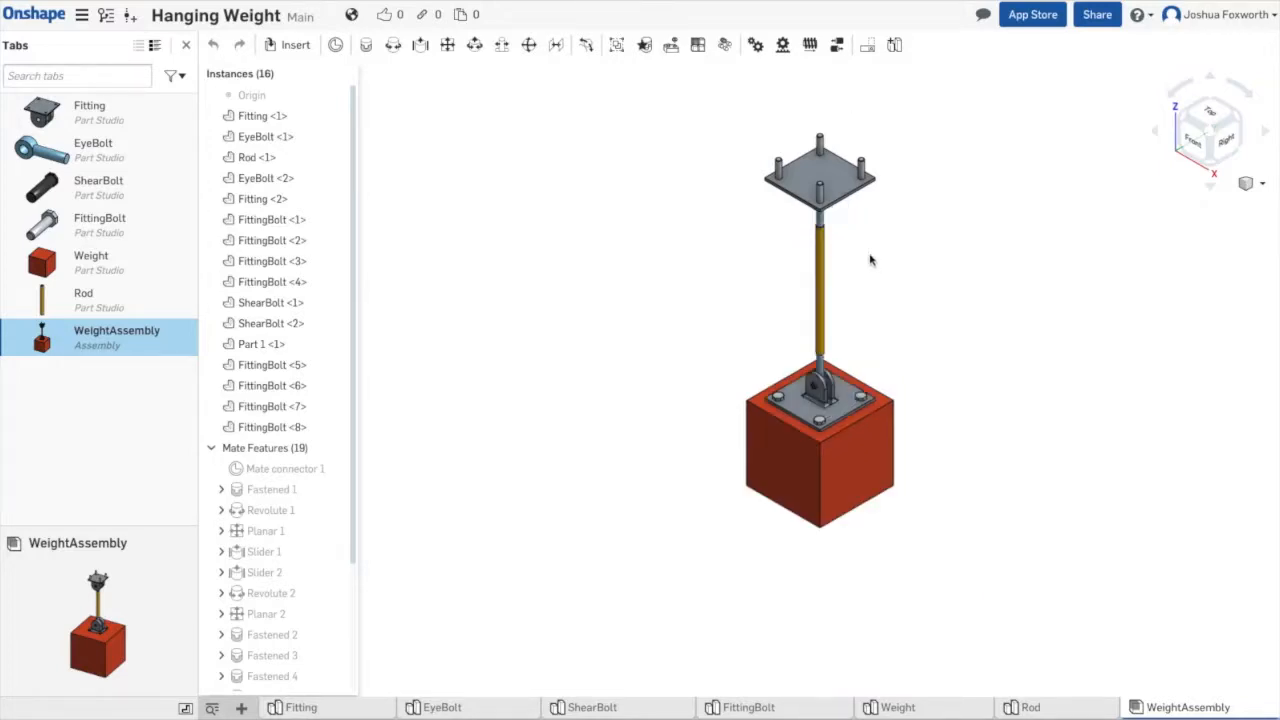
In CADWOLF's document-to-CAD link settings, choose the Hanging Weight document, Rod element and Rod part for importing part data
scroll(870, 260, up, 5)
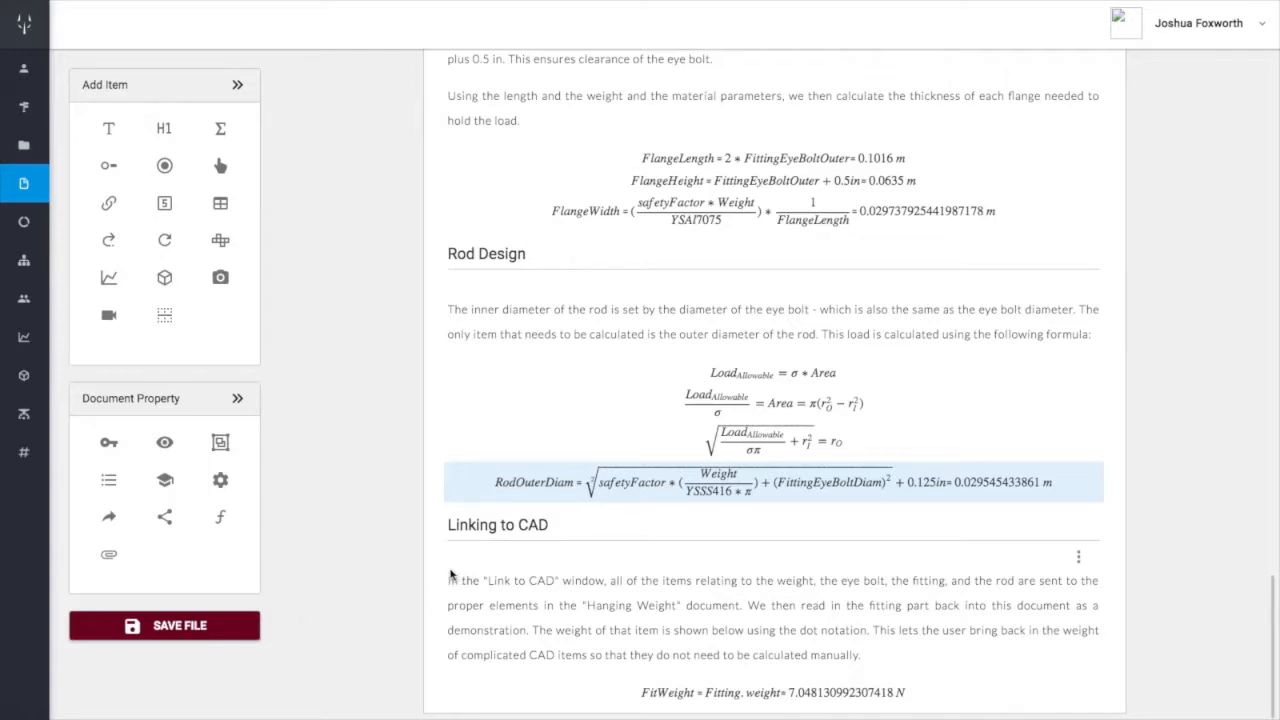
click(224, 446)
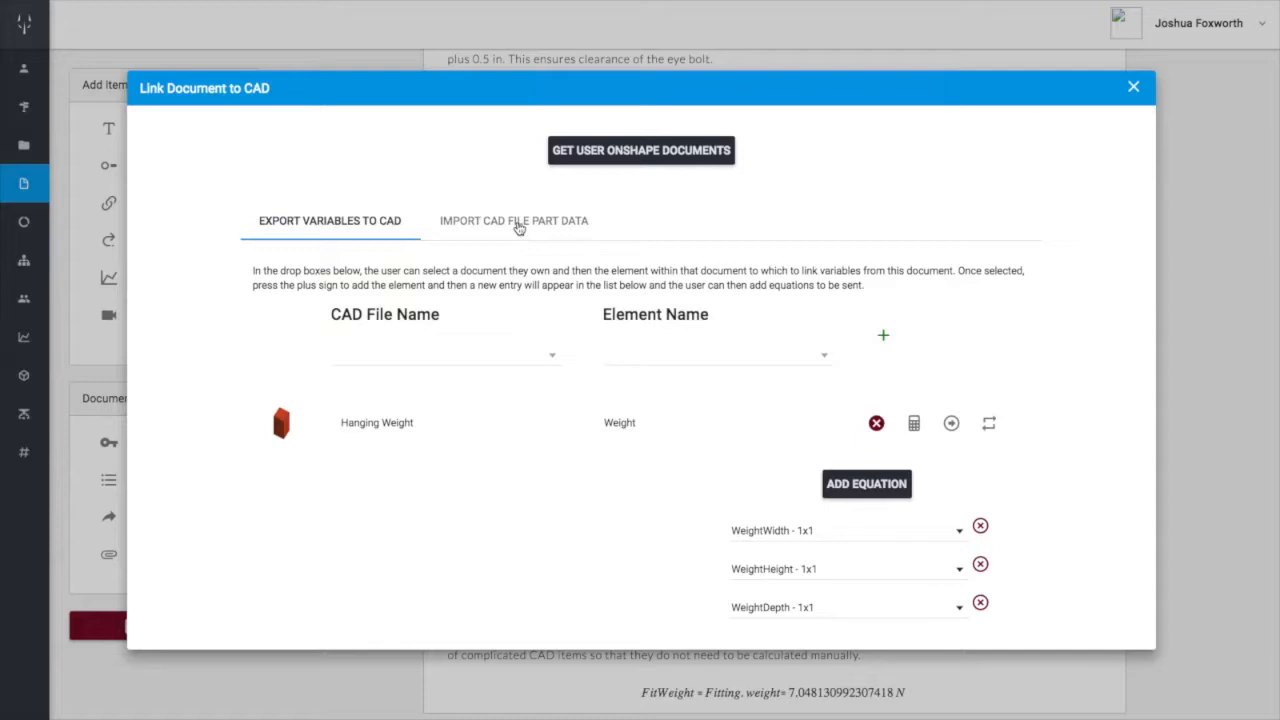
click(519, 228)
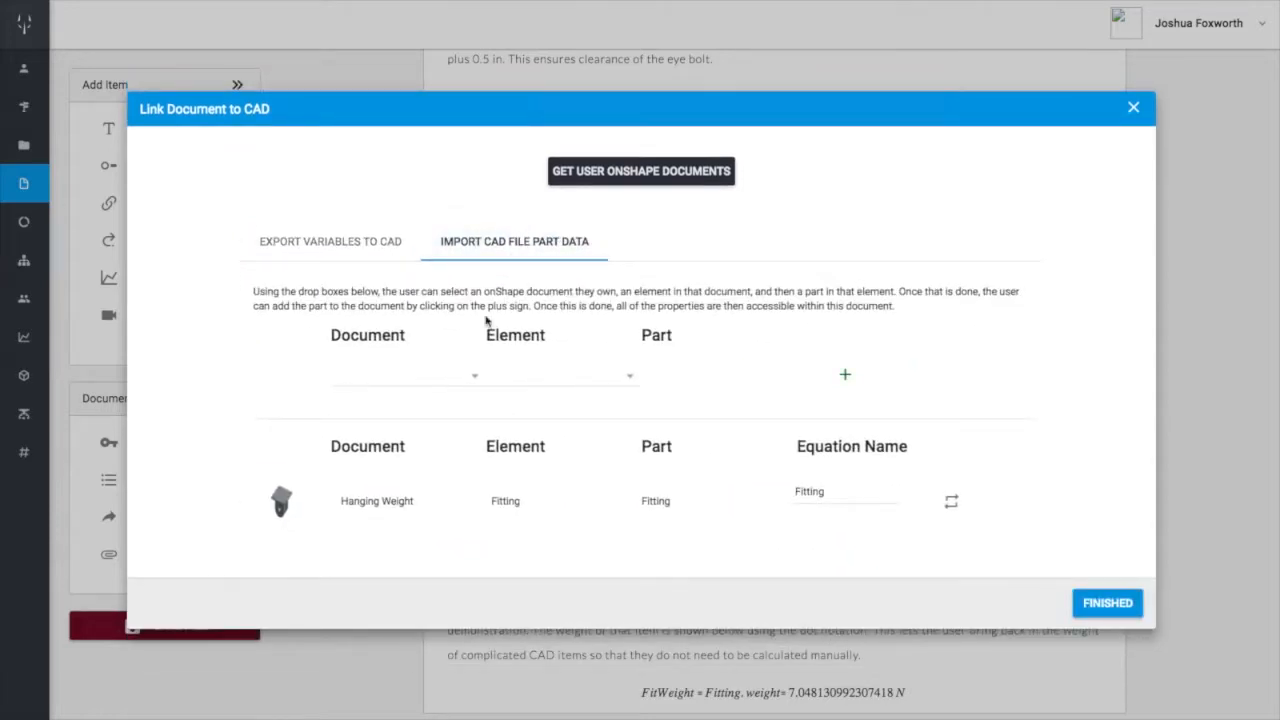
click(414, 386)
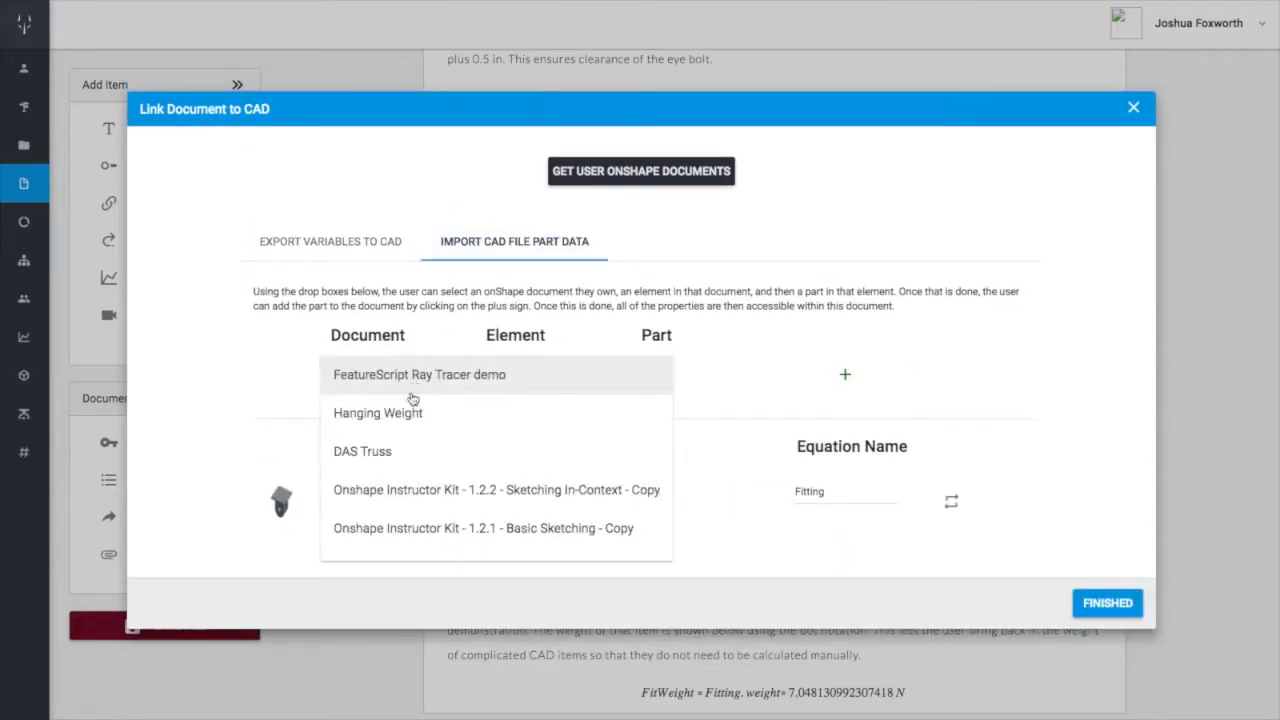
click(400, 413)
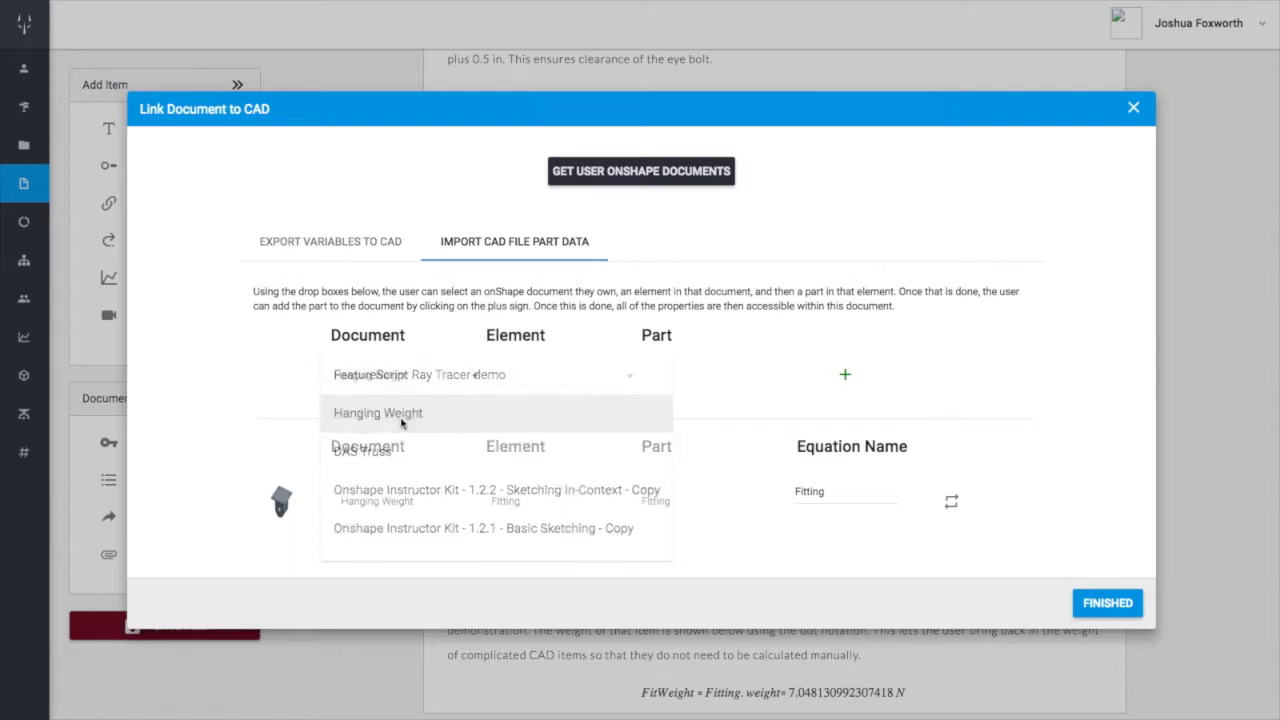
click(558, 376)
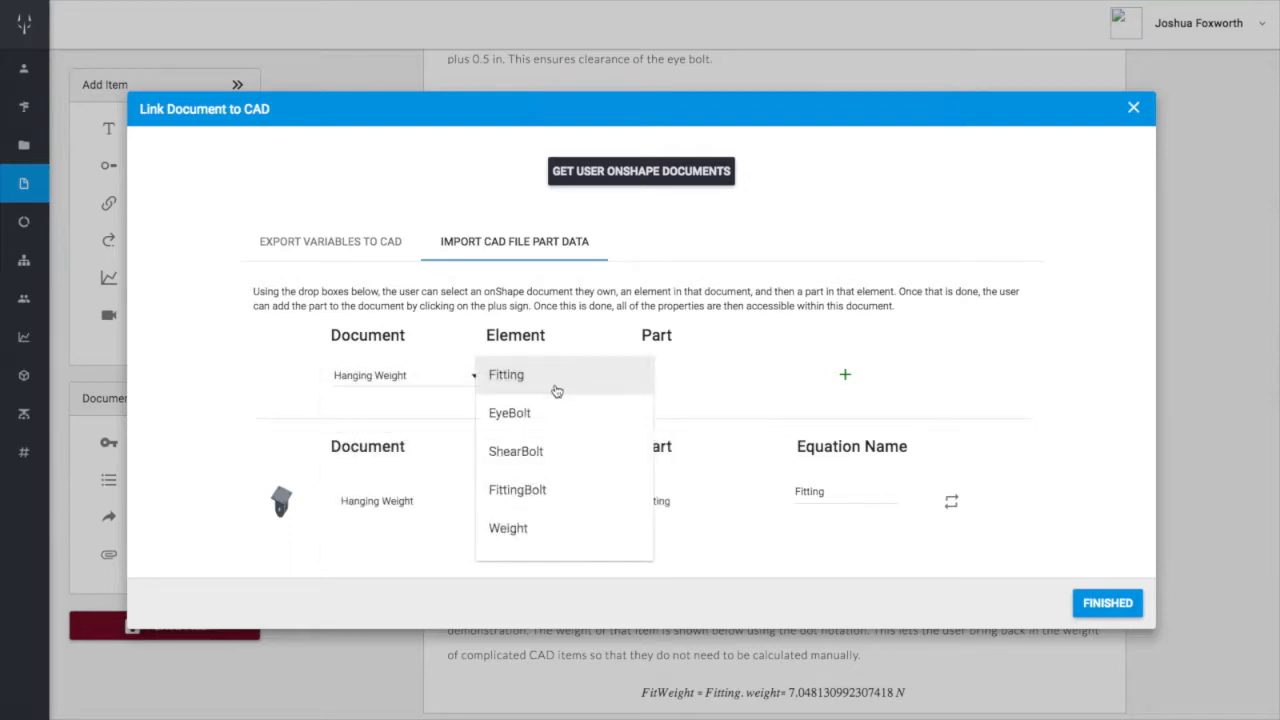
scroll(552, 455, down, 2)
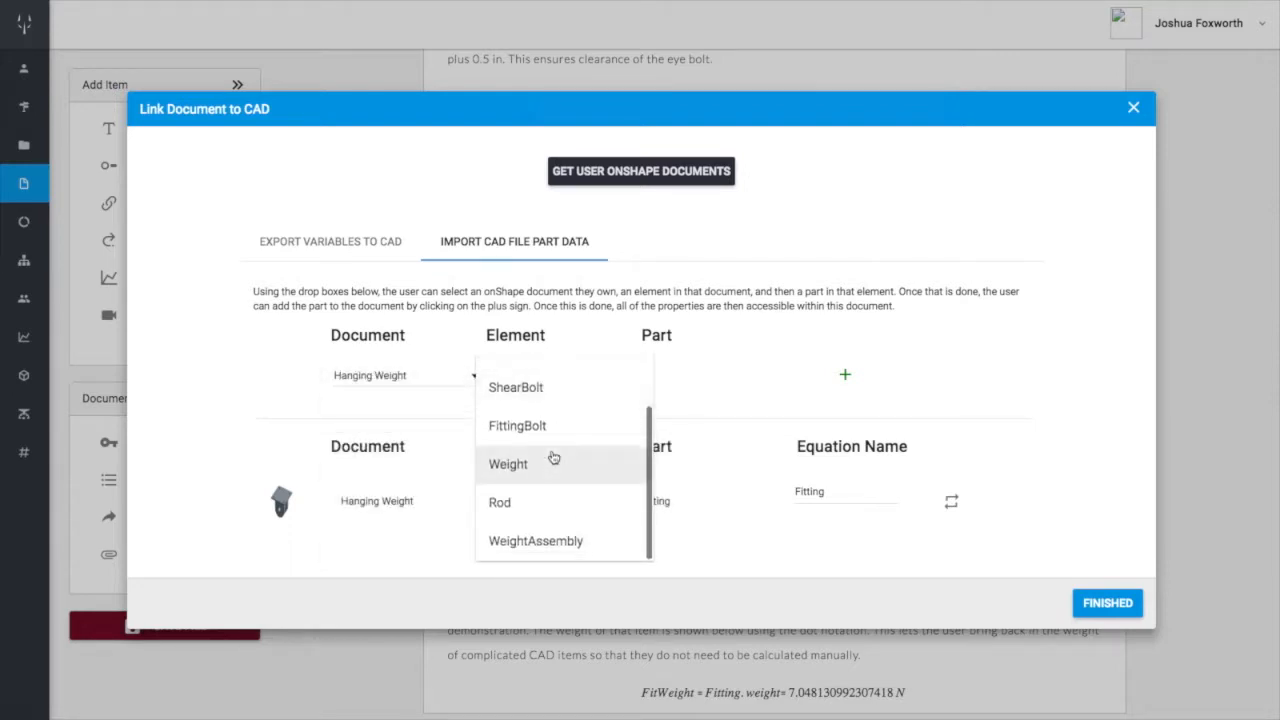
click(519, 500)
click(680, 376)
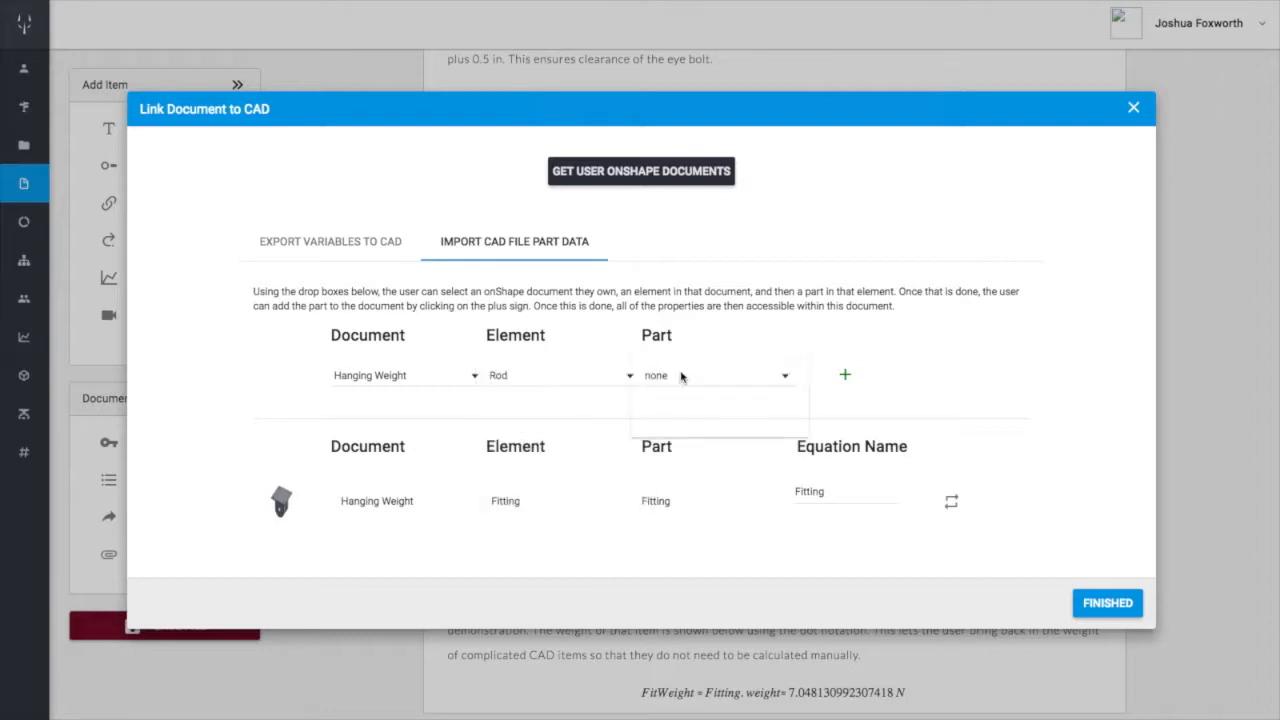
click(677, 421)
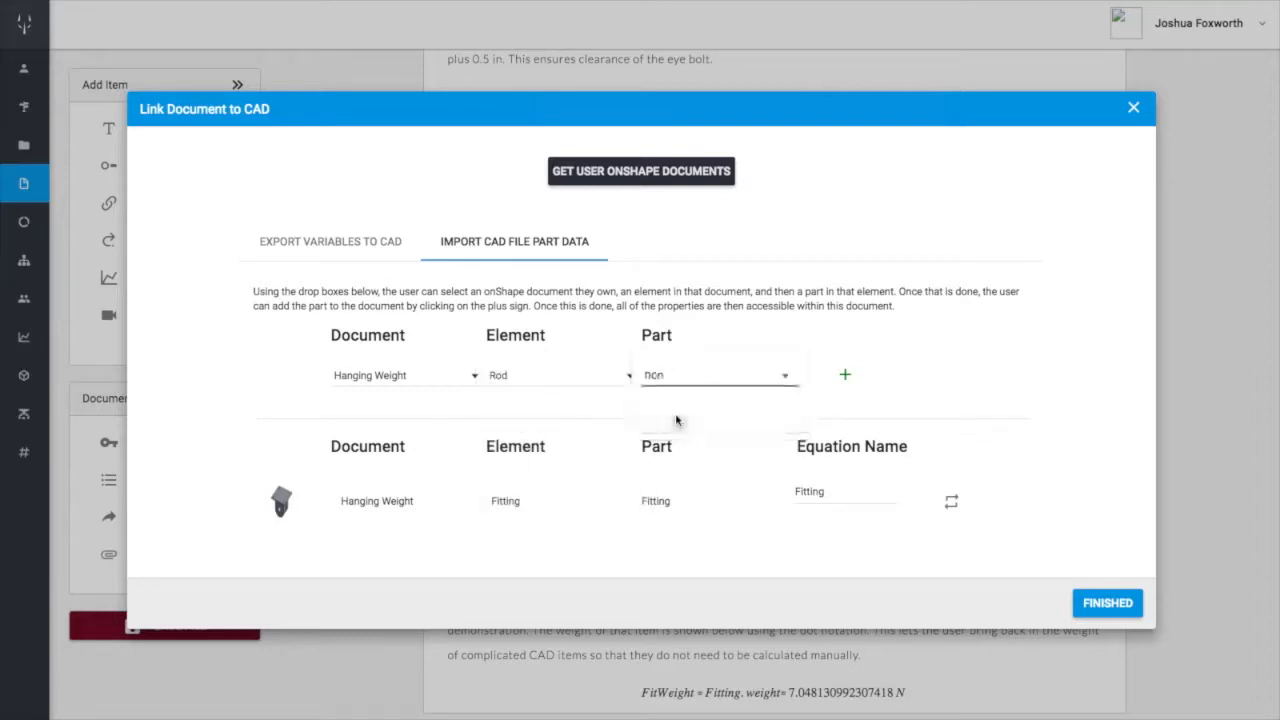
Change the part data import selection to the Weight element and Part 1, and close the link settings without adding it
click(588, 388)
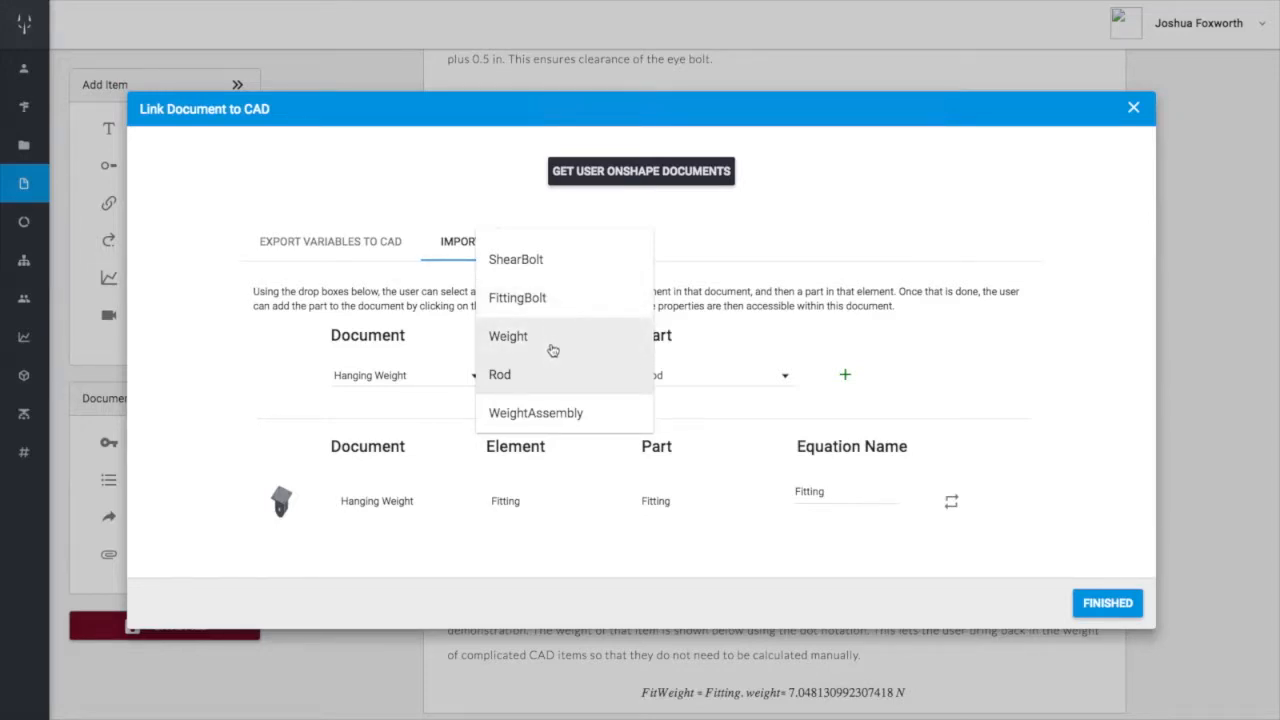
scroll(552, 349, up, 2)
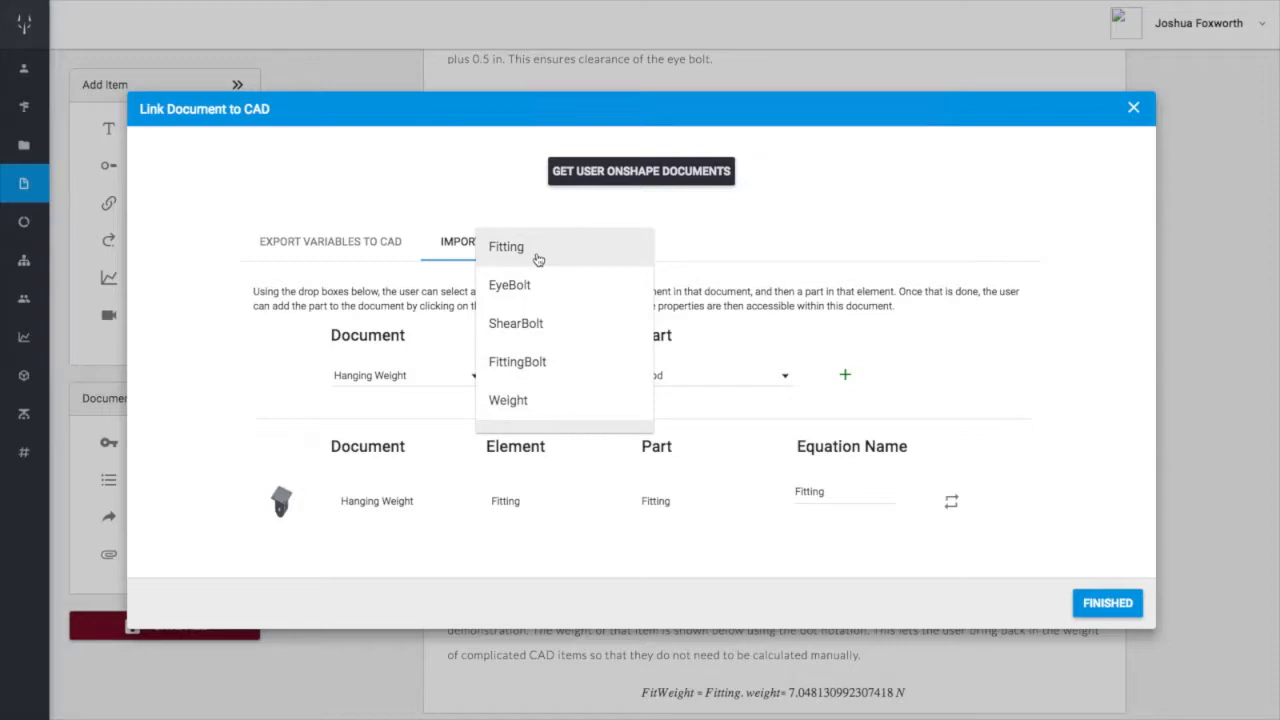
scroll(538, 262, down, 2)
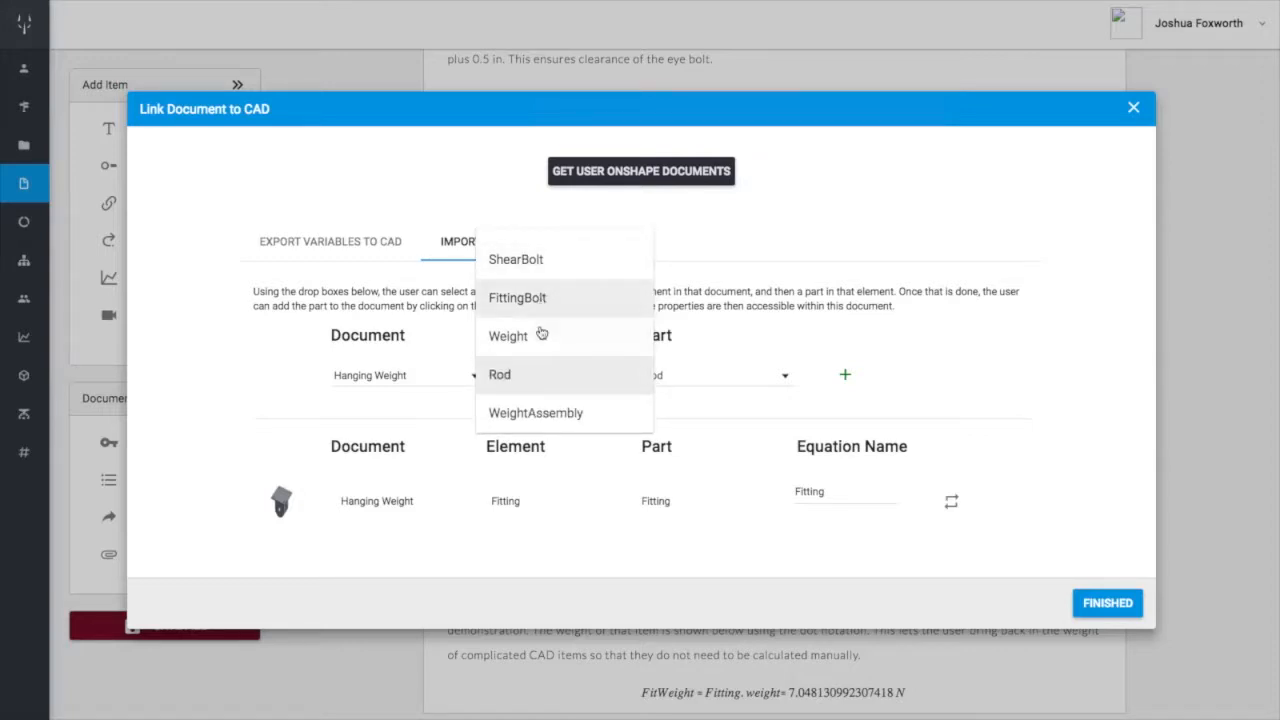
click(540, 337)
click(675, 379)
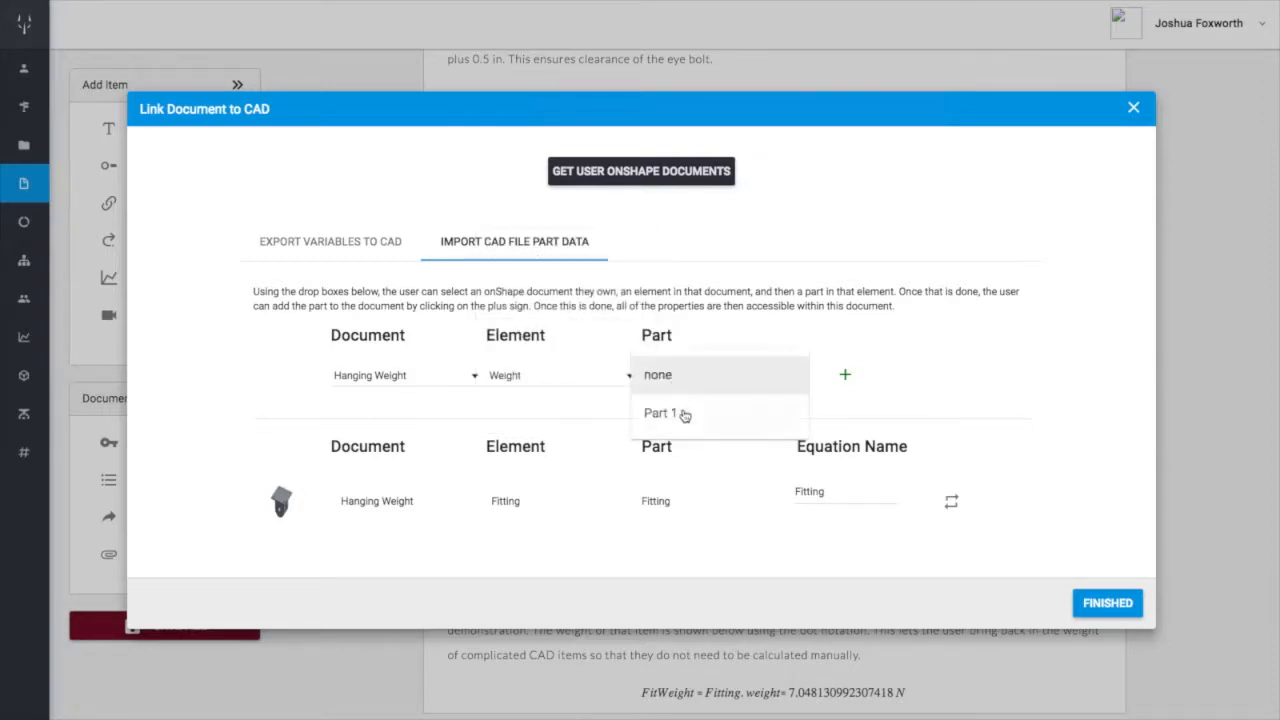
click(662, 413)
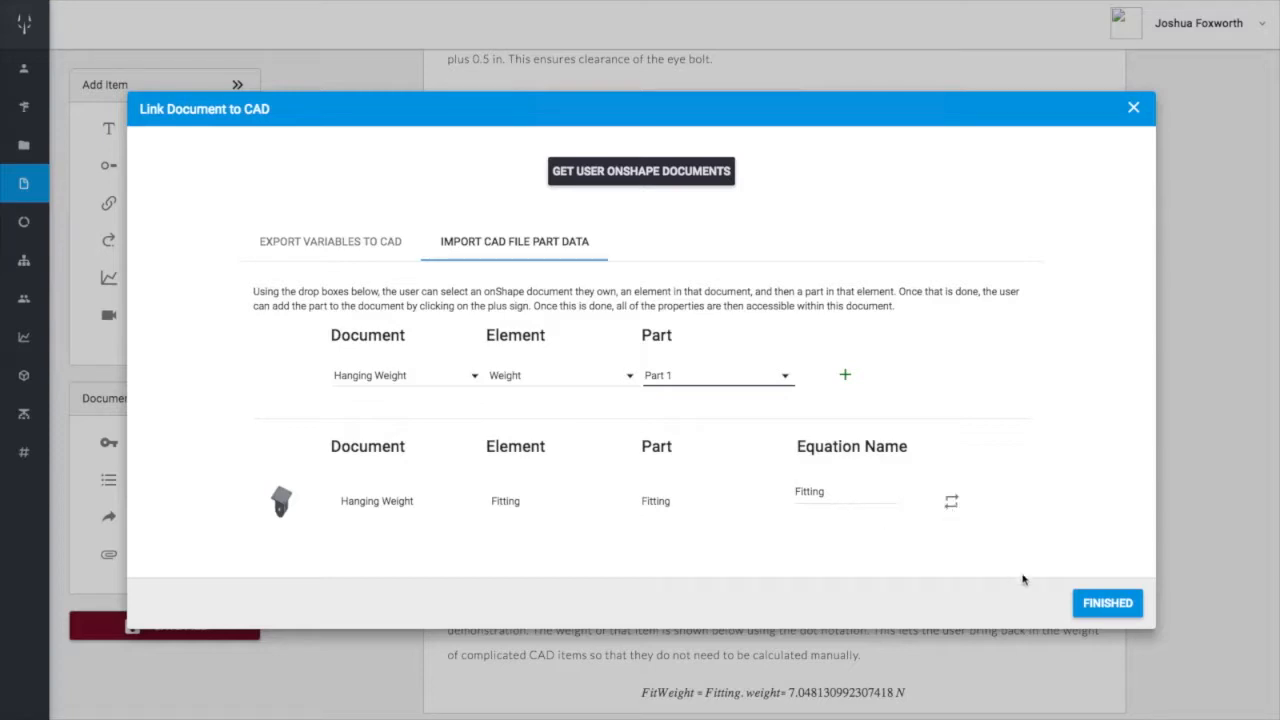
click(1183, 565)
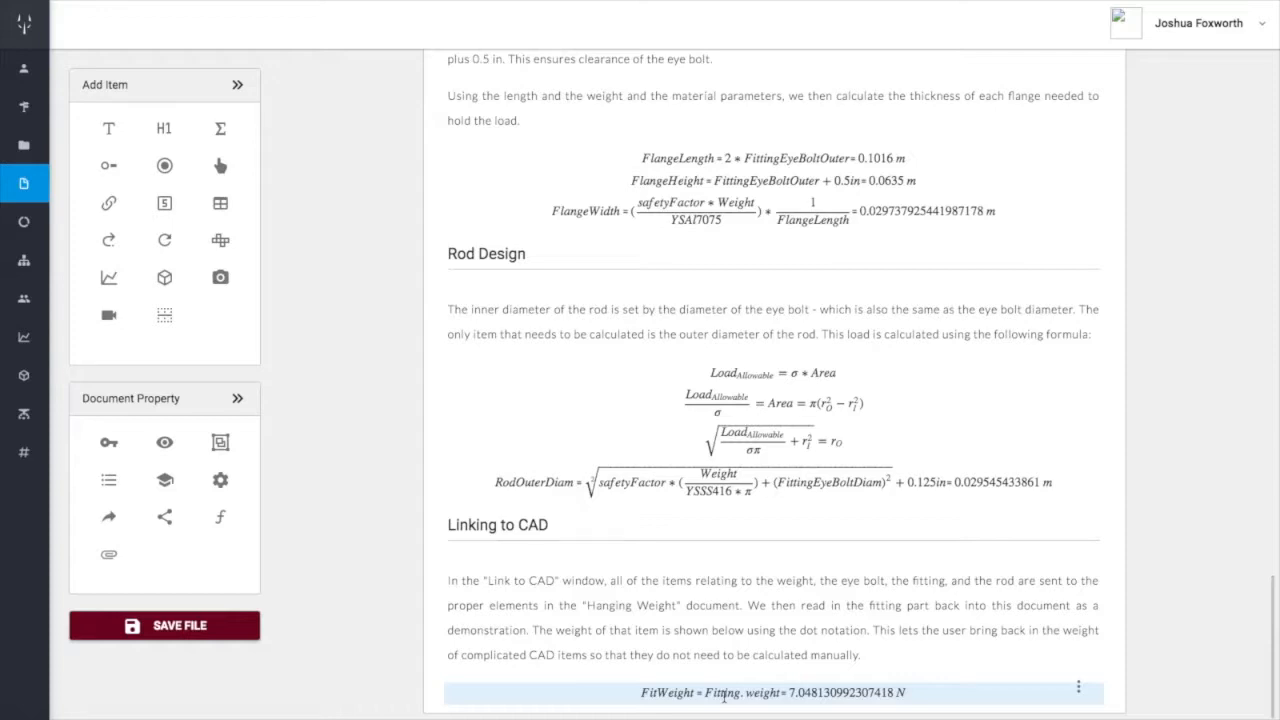
Switch to the Rod part studio in Onshape and view the Rod part's mass properties, closing them when done
scroll(815, 692, up, 4)
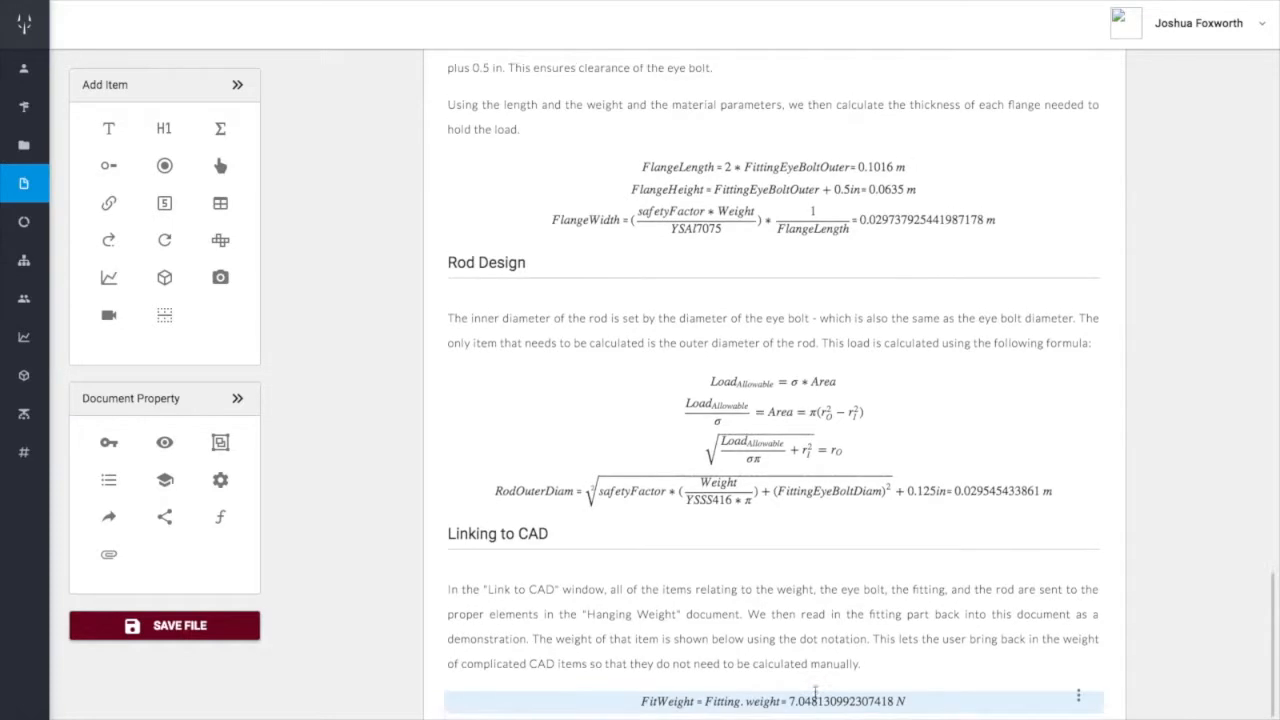
scroll(815, 692, up, 2)
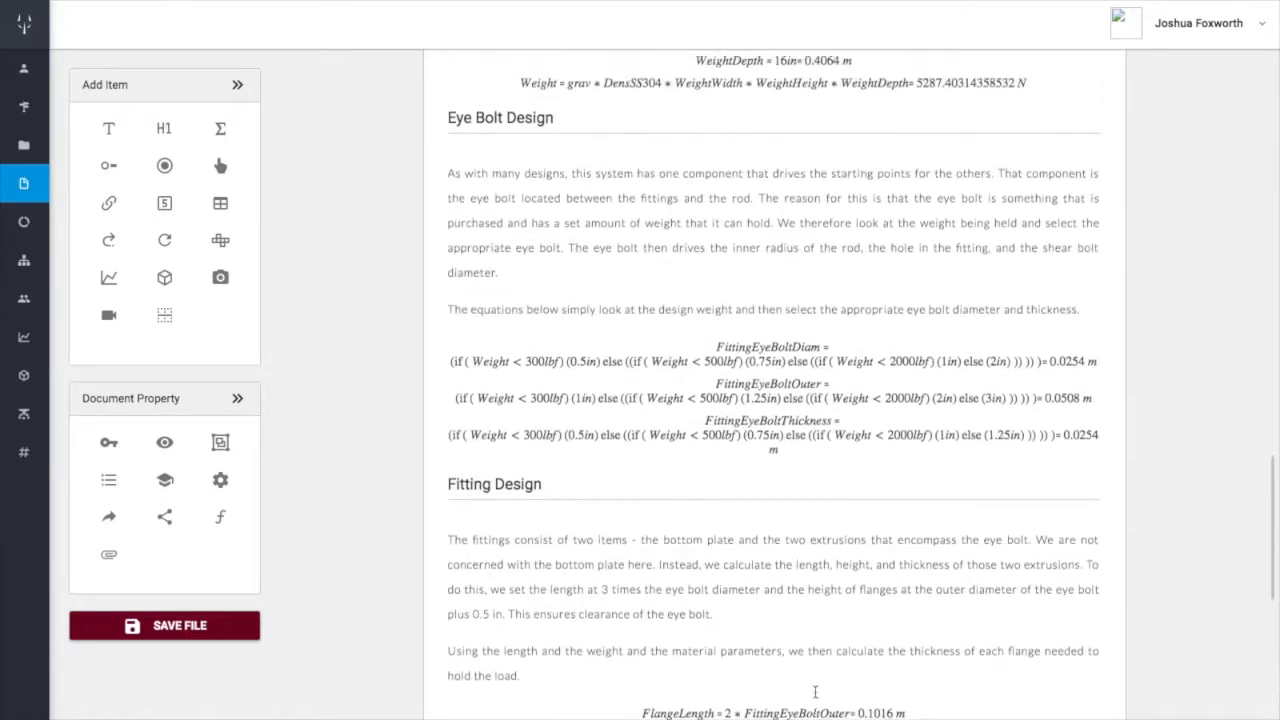
scroll(815, 692, down, 4)
scroll(815, 692, down, 1)
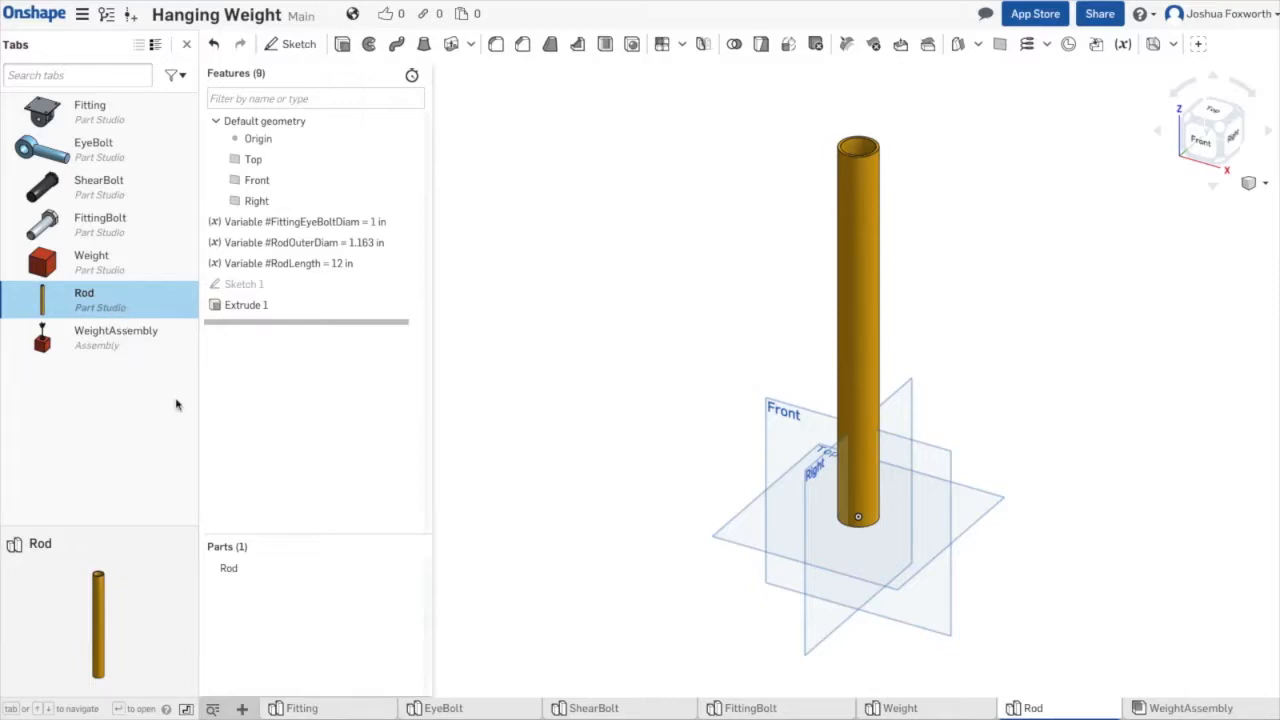
click(240, 572)
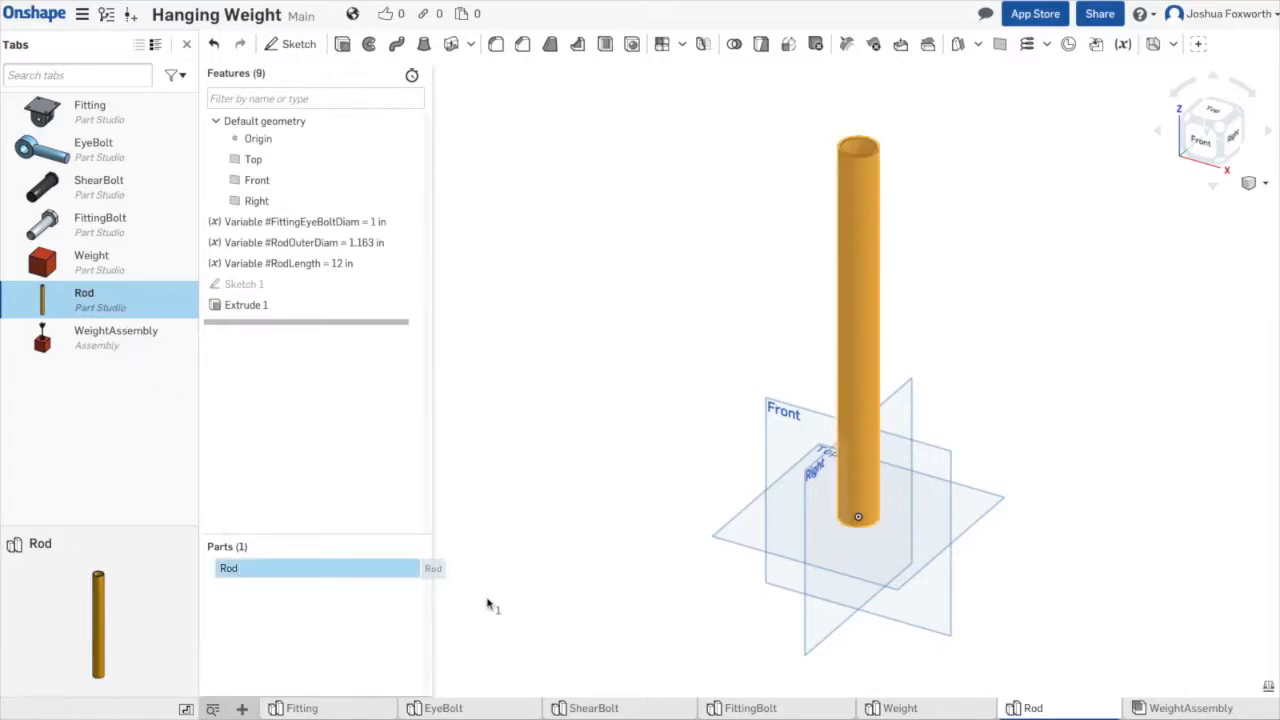
click(1267, 684)
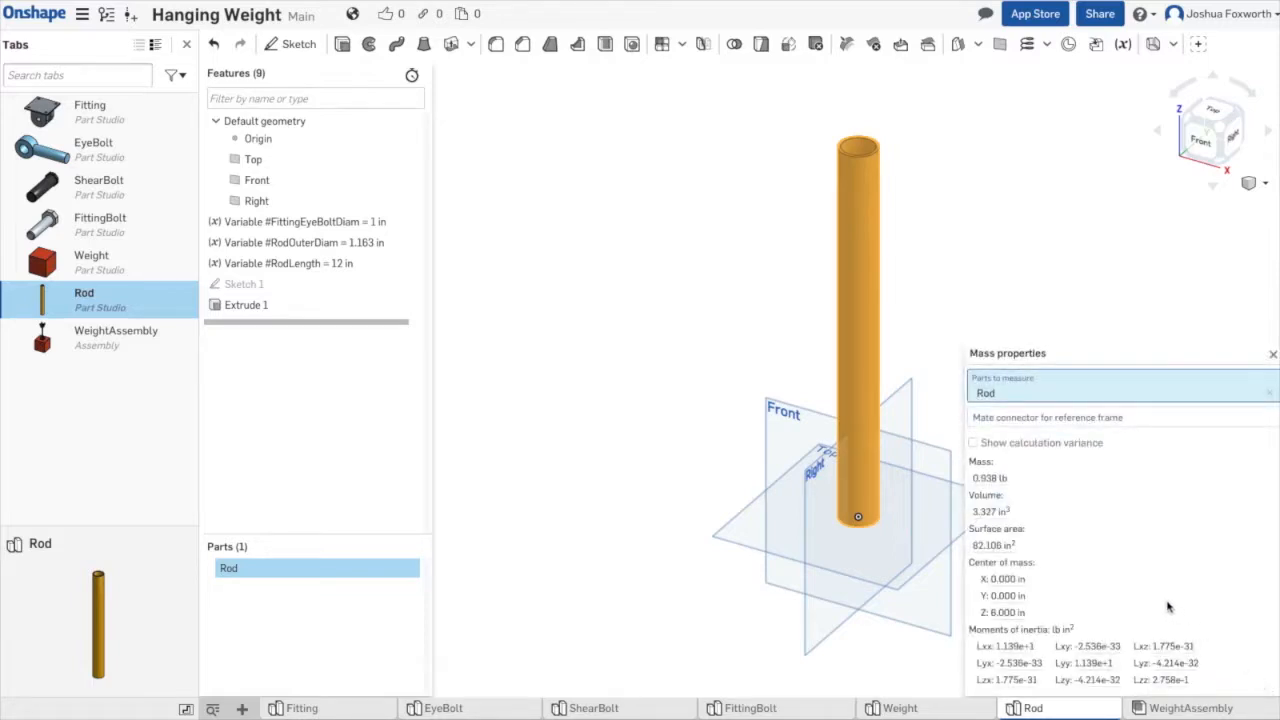
click(1273, 356)
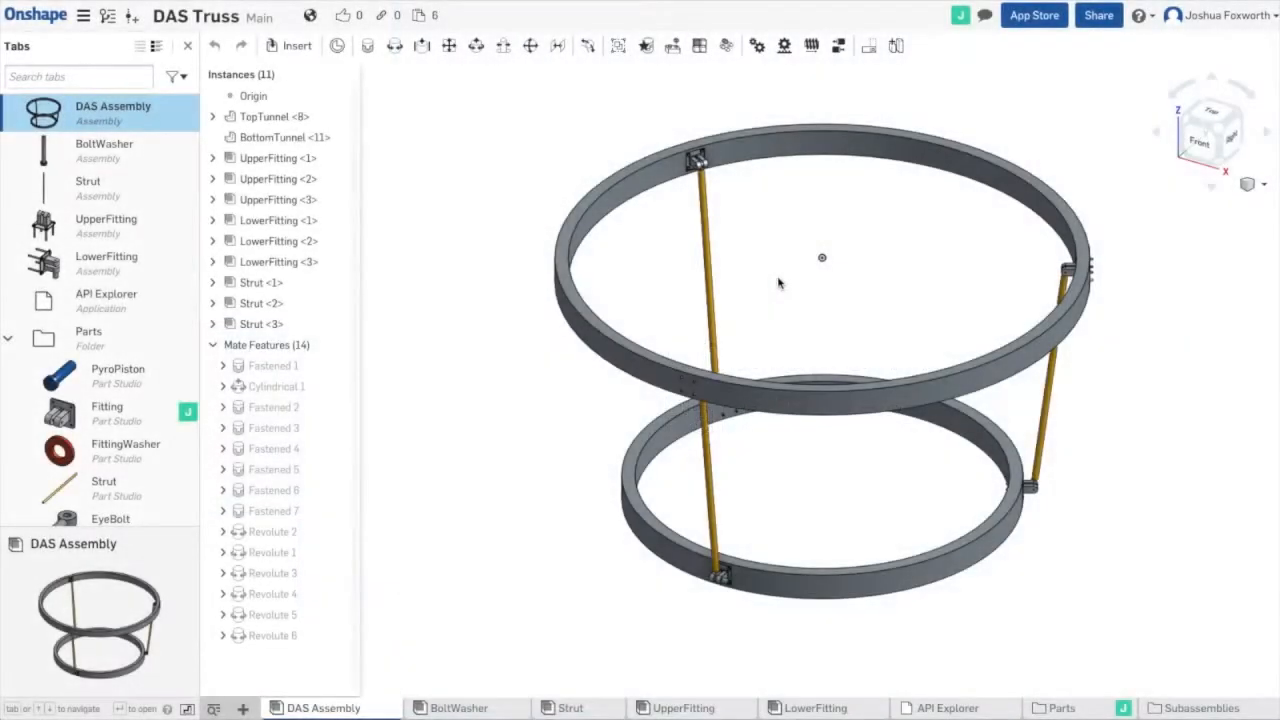
scroll(714, 185, up, 6)
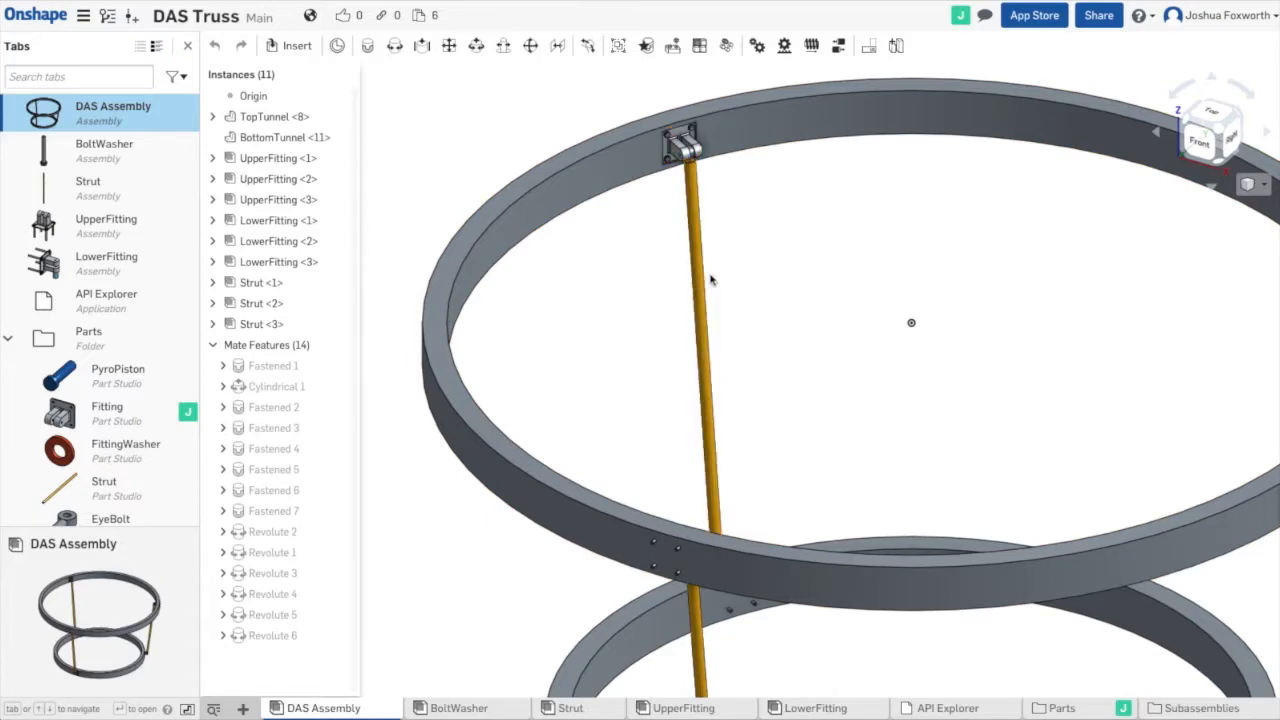
scroll(753, 289, down, 5)
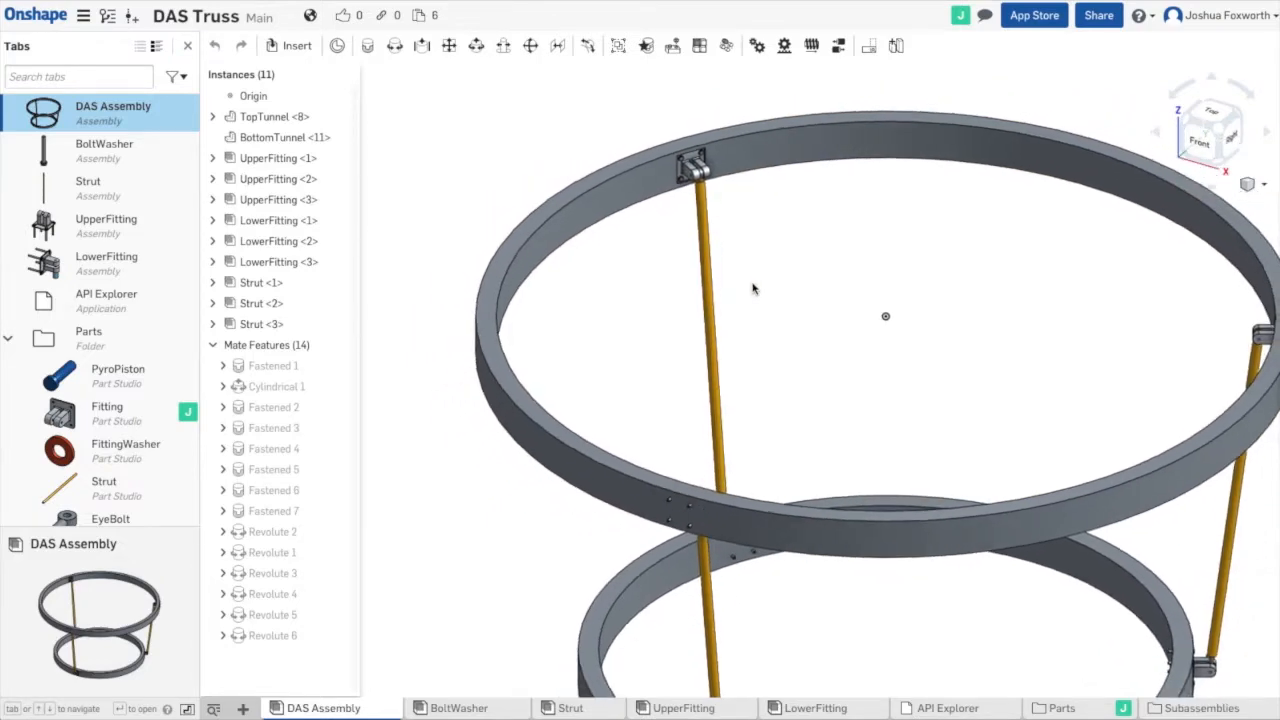
scroll(753, 289, down, 1)
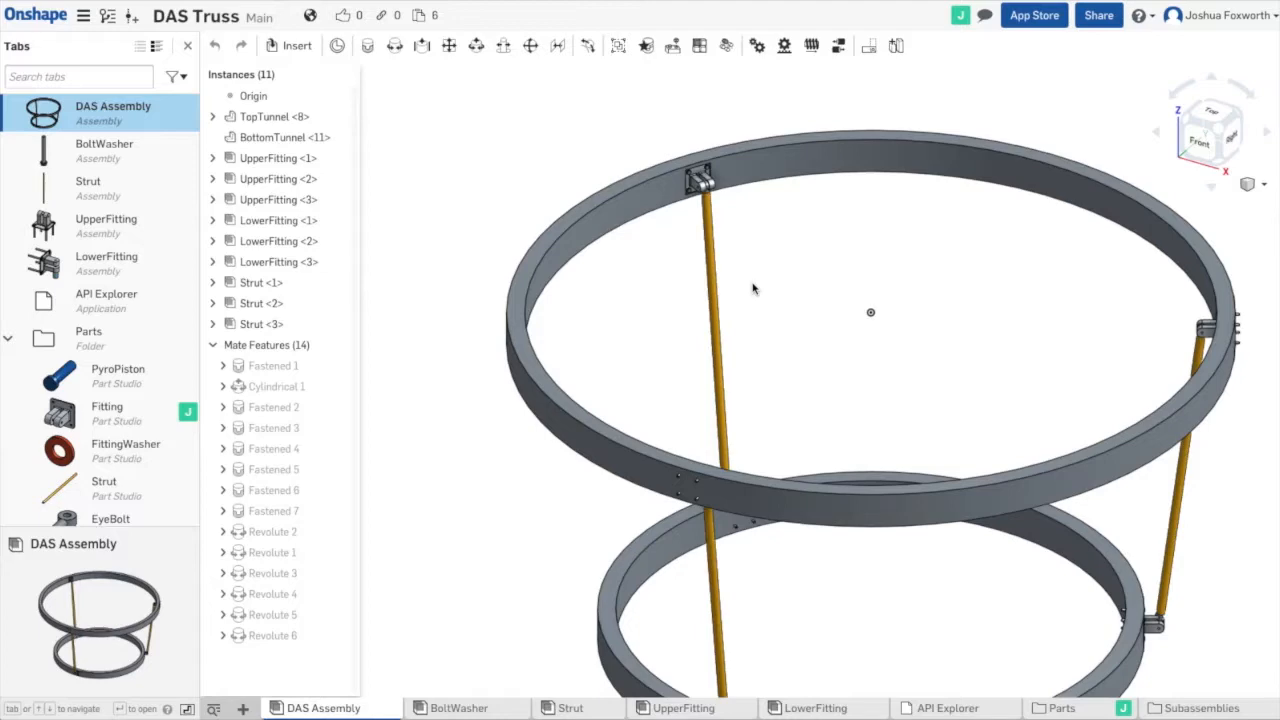
scroll(753, 289, down, 2)
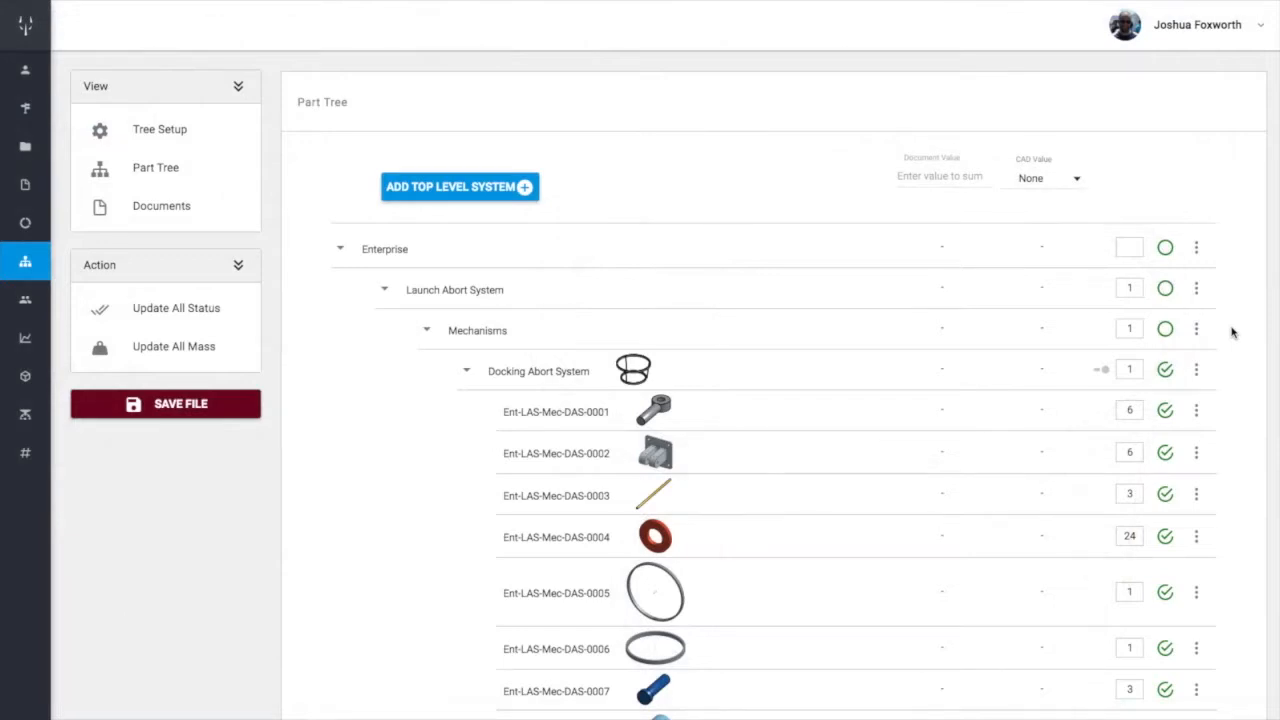
In CADWOLF's part tree, review the CAD properties of Ent-LAS-Mec-DAS-0001 from mass through moment of inertia, and close them
click(1198, 416)
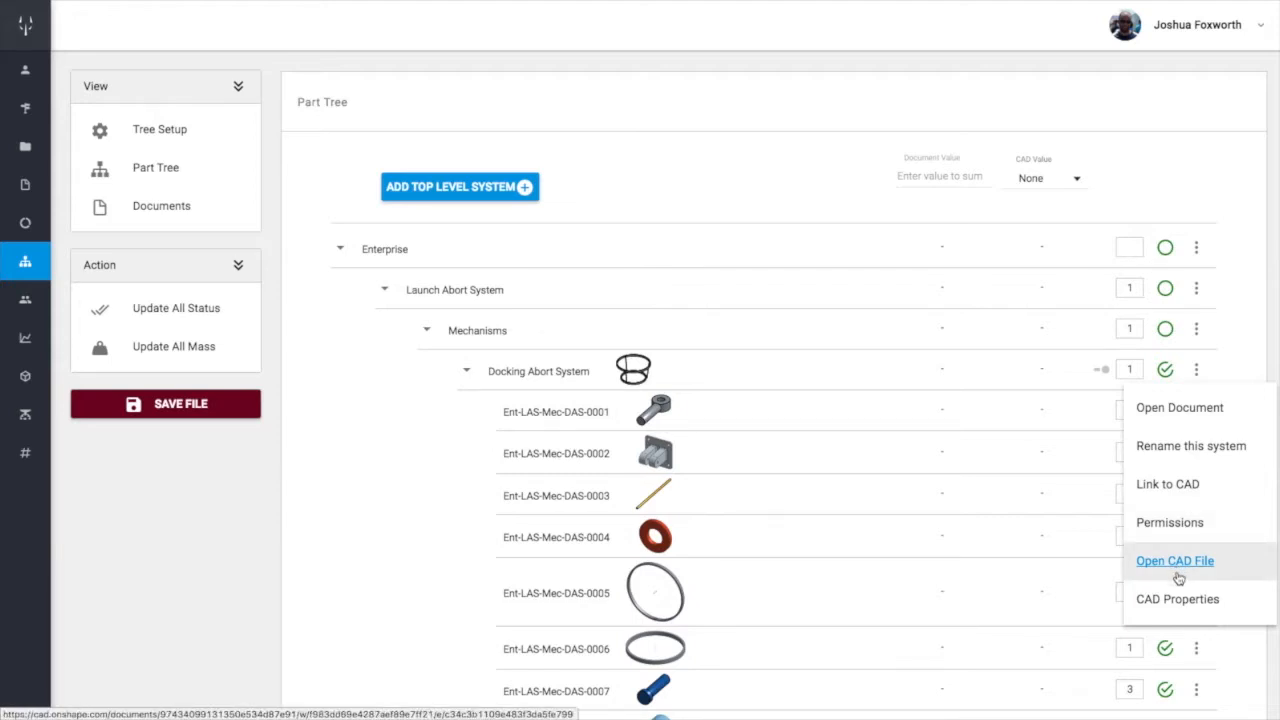
scroll(1177, 603, down, 1)
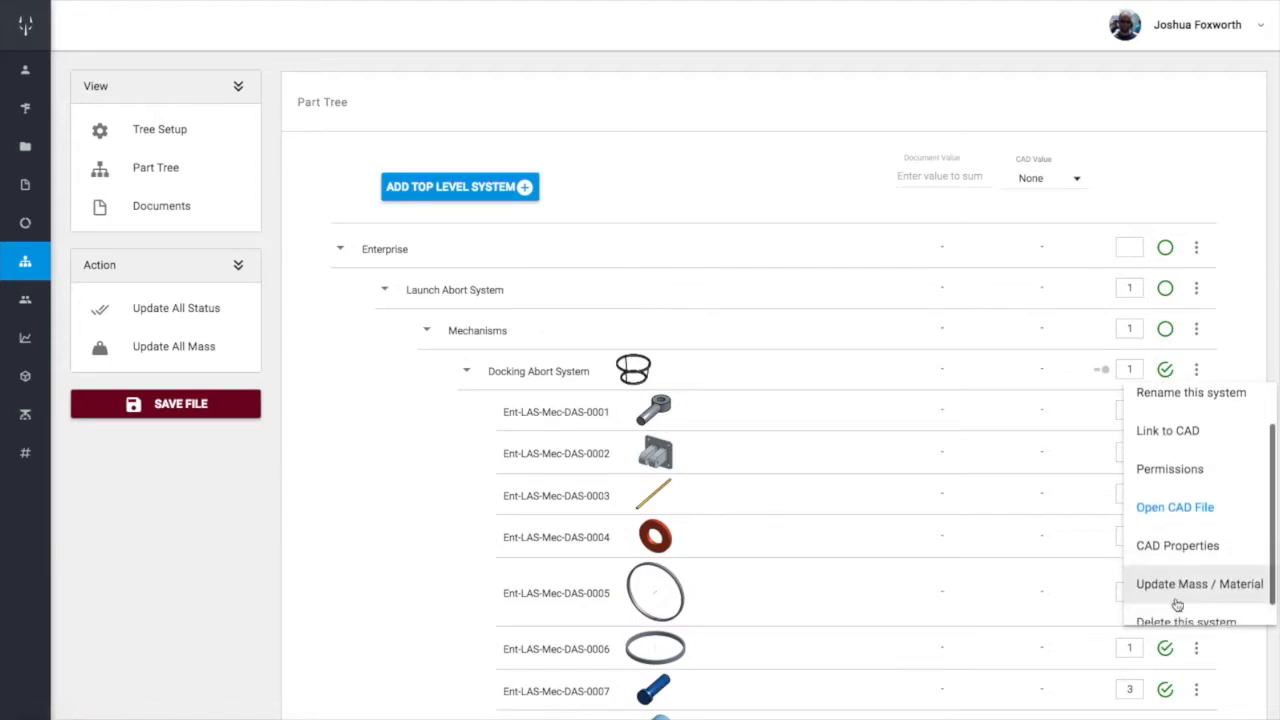
click(1171, 547)
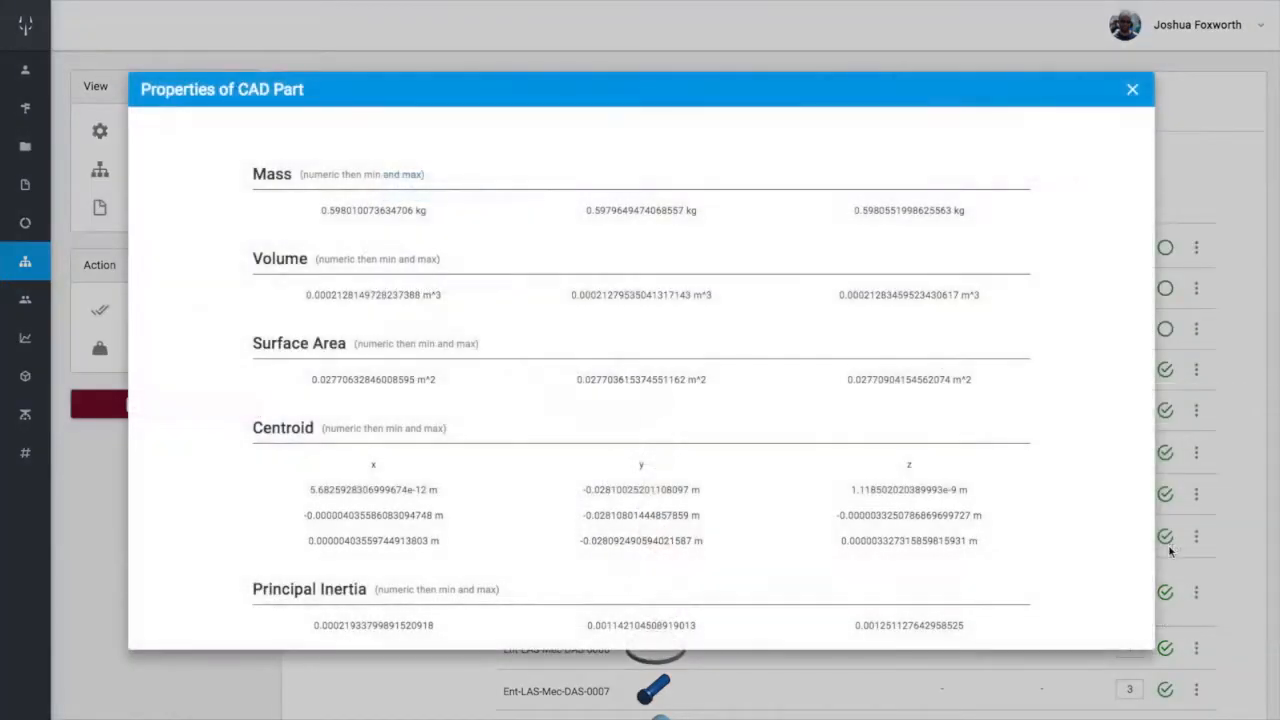
scroll(600, 448, down, 3)
scroll(592, 447, up, 4)
scroll(591, 447, down, 1)
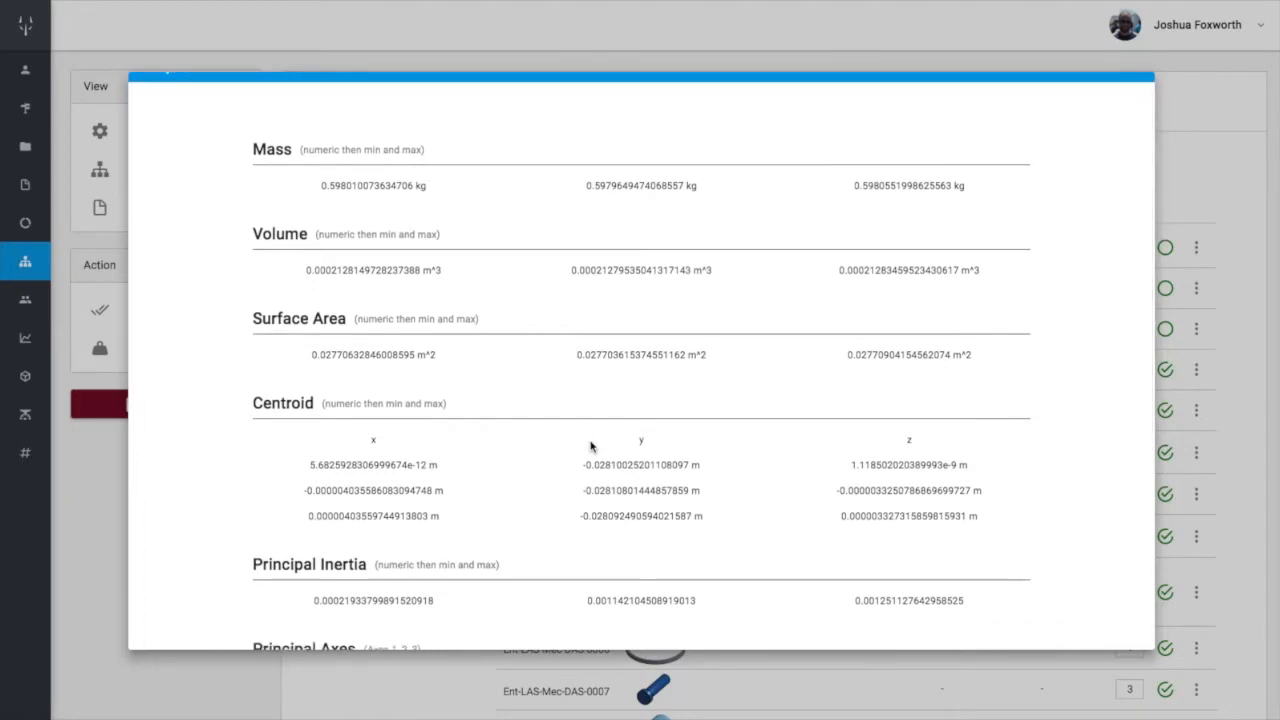
scroll(591, 447, down, 4)
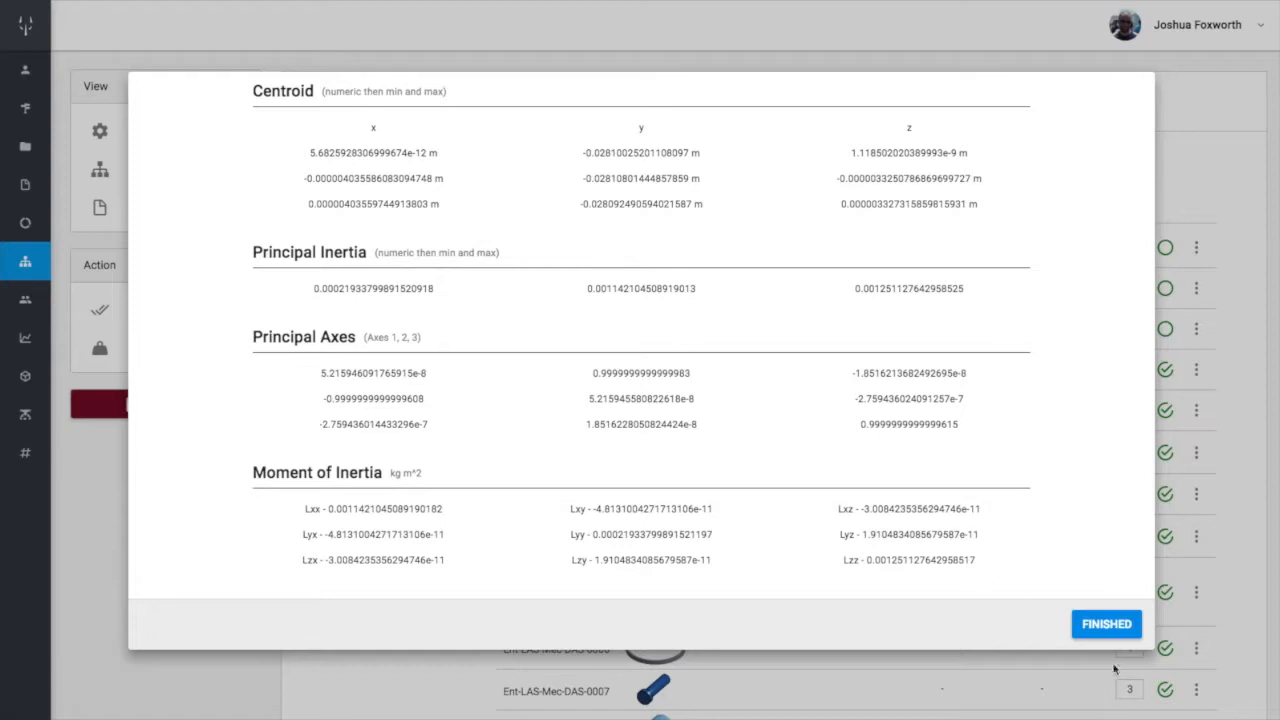
click(1100, 630)
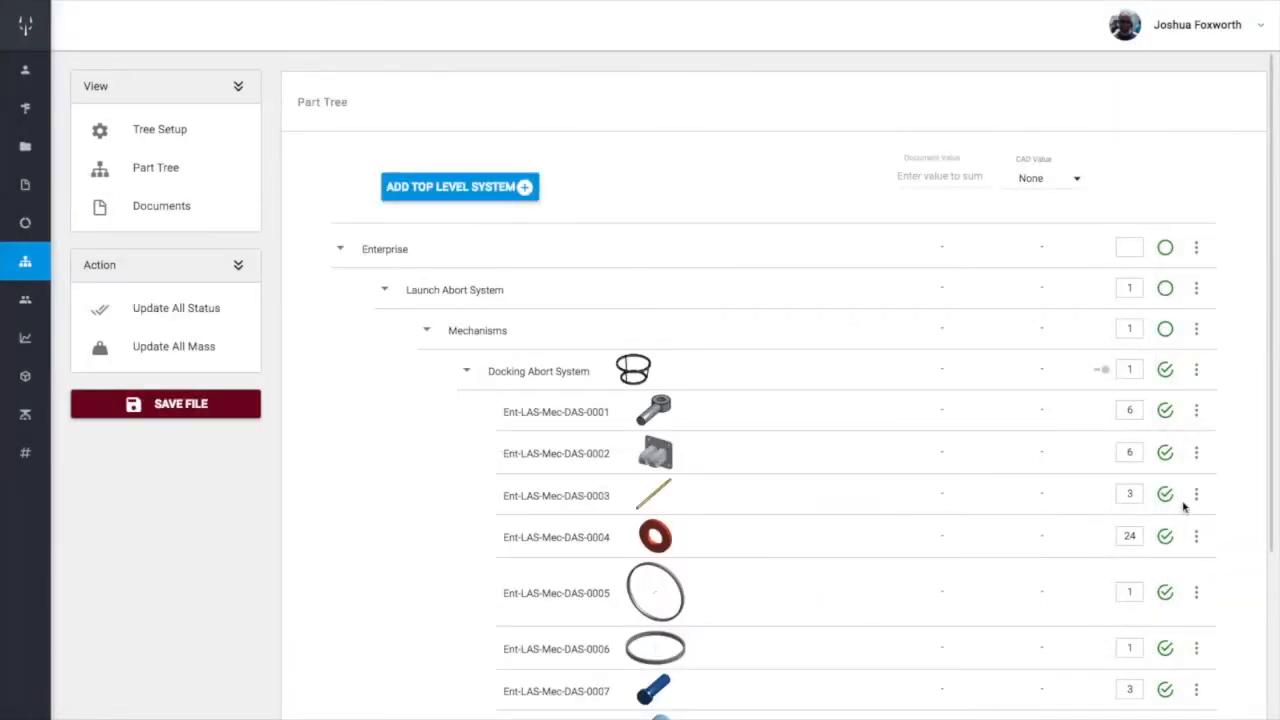
click(1196, 453)
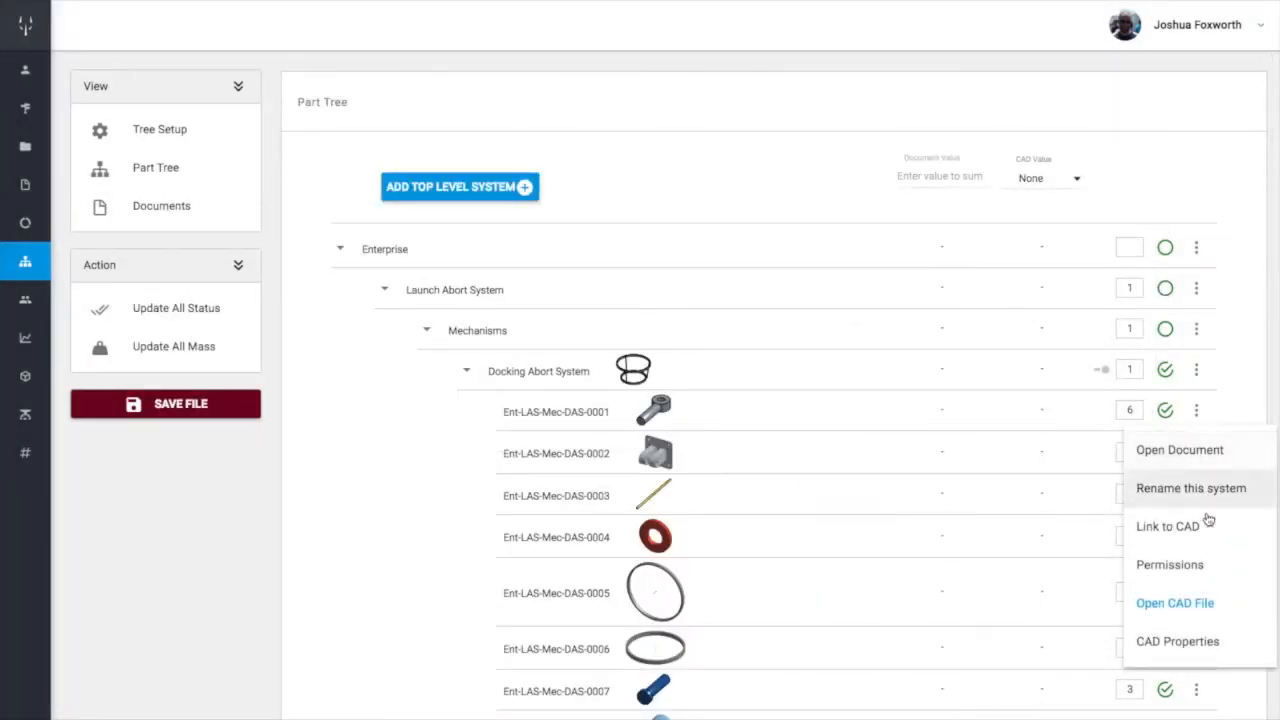
scroll(1204, 540, down, 2)
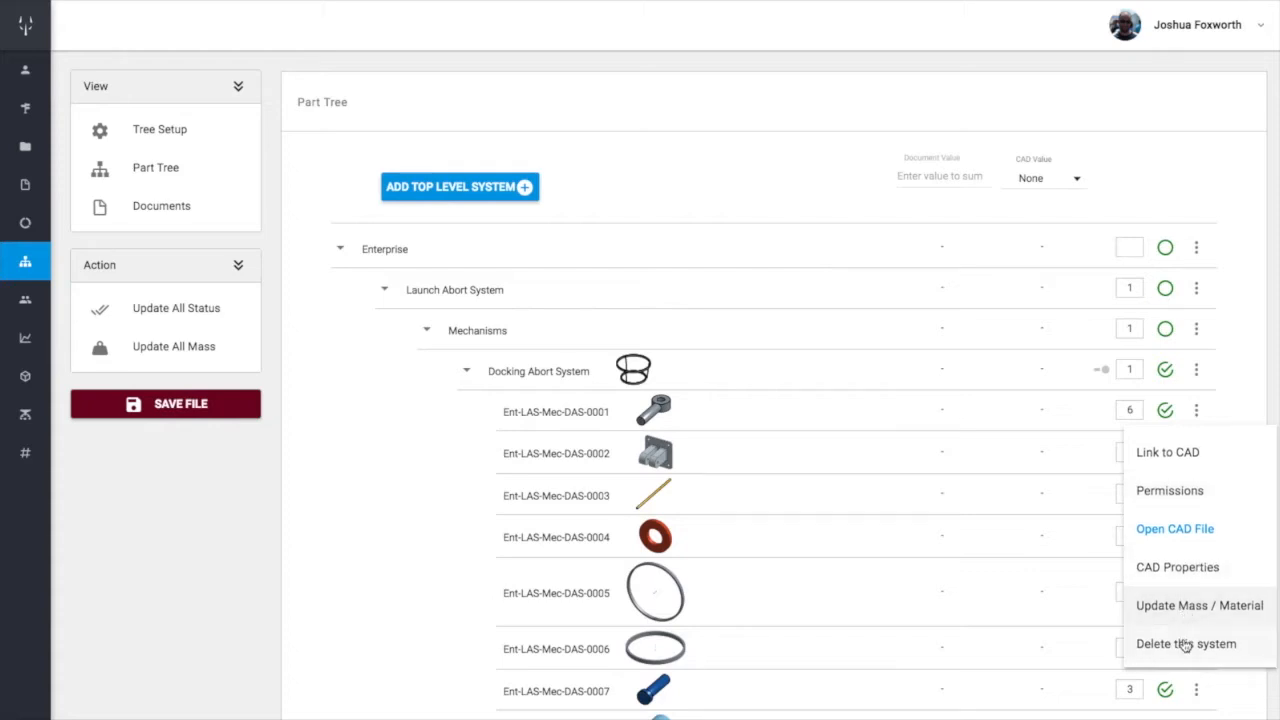
scroll(1205, 470, up, 1)
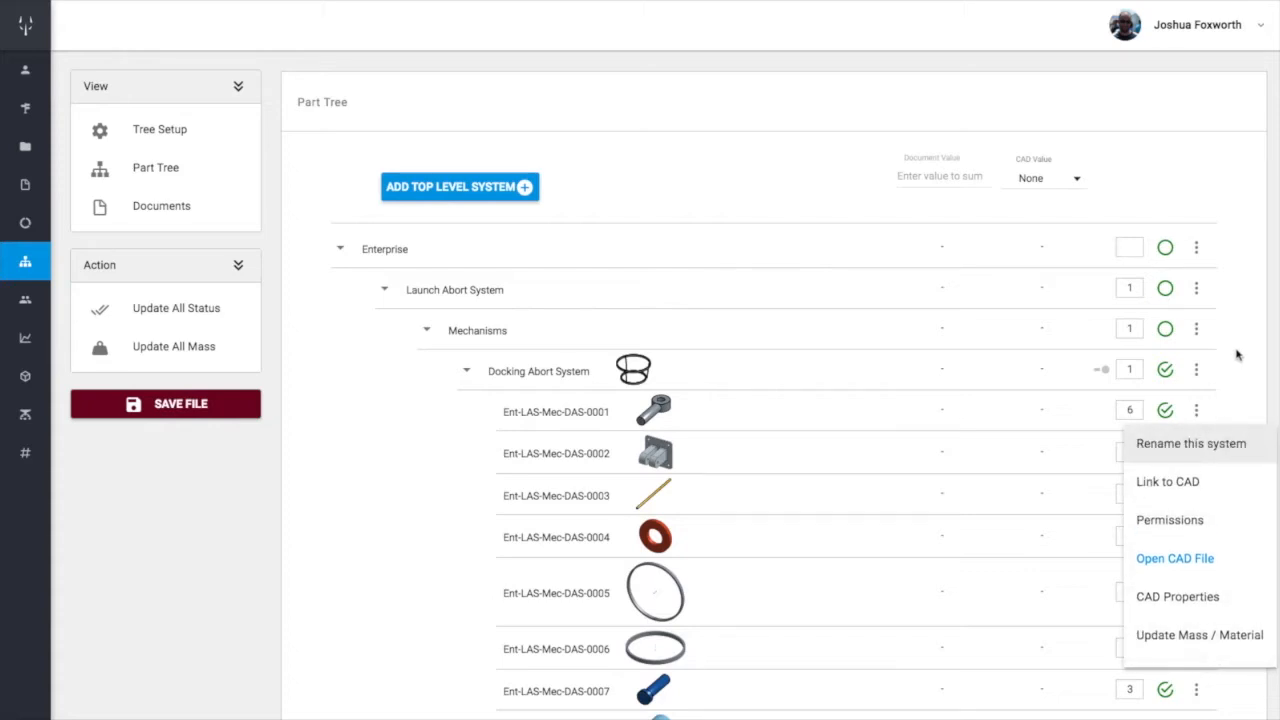
click(980, 363)
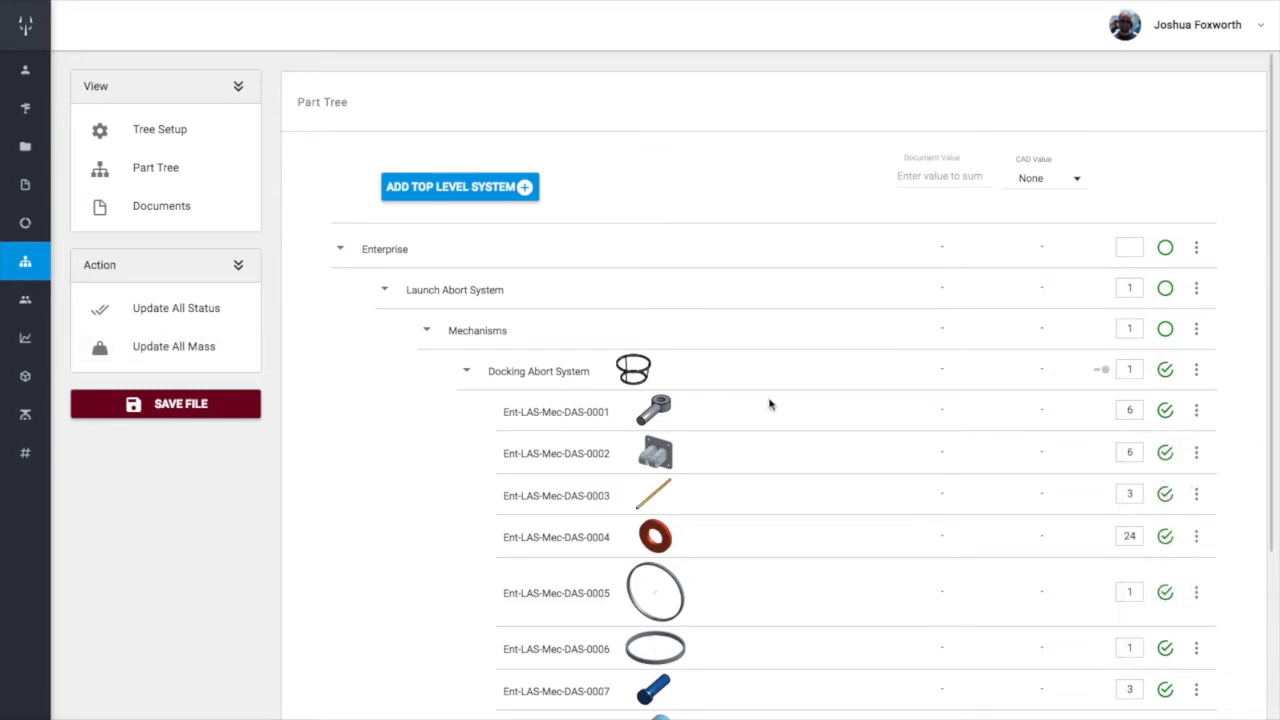
Review the parts' CAD values in the part tree one after another: Mass (kg), Volume (m^3), Density and Material
click(1040, 182)
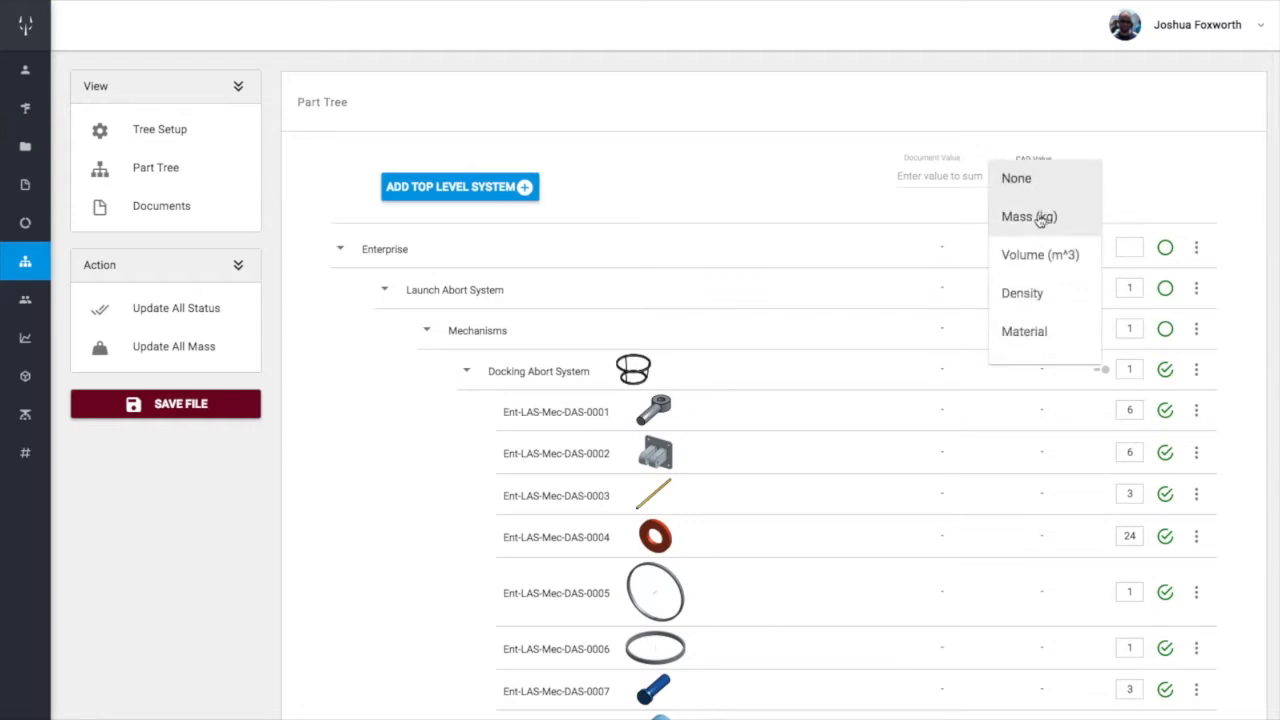
click(1040, 218)
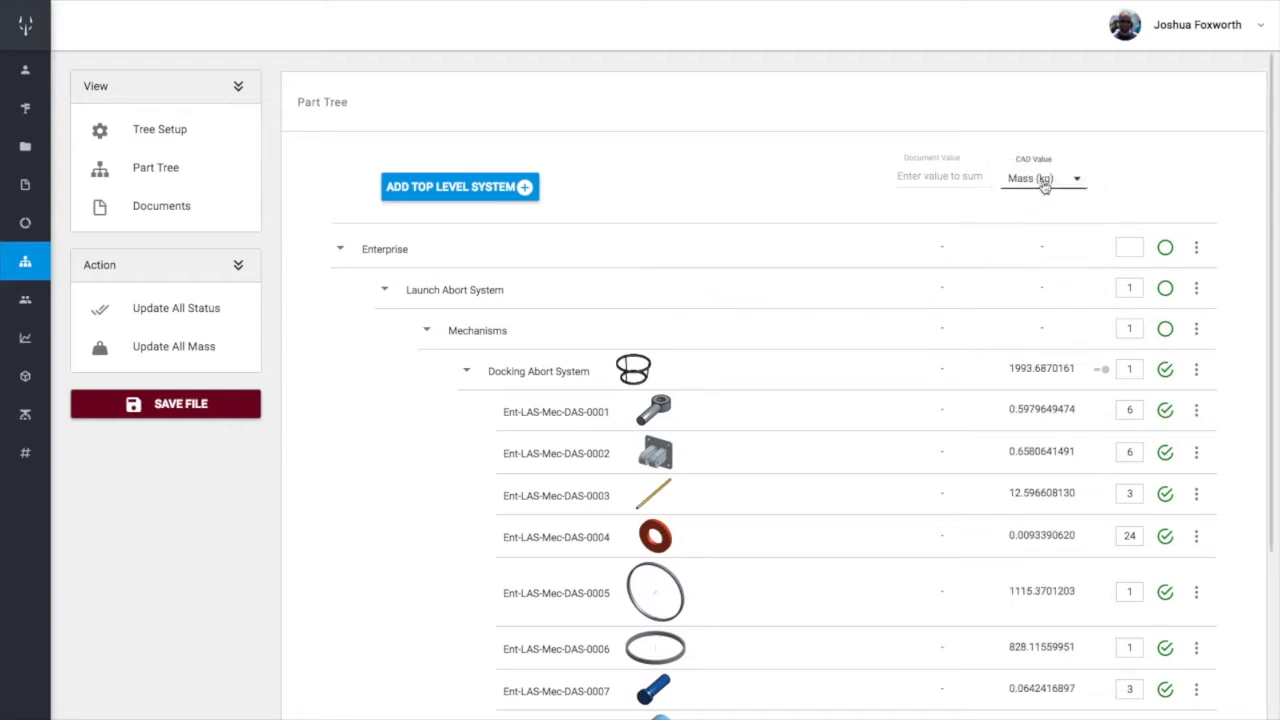
click(1043, 187)
click(1046, 215)
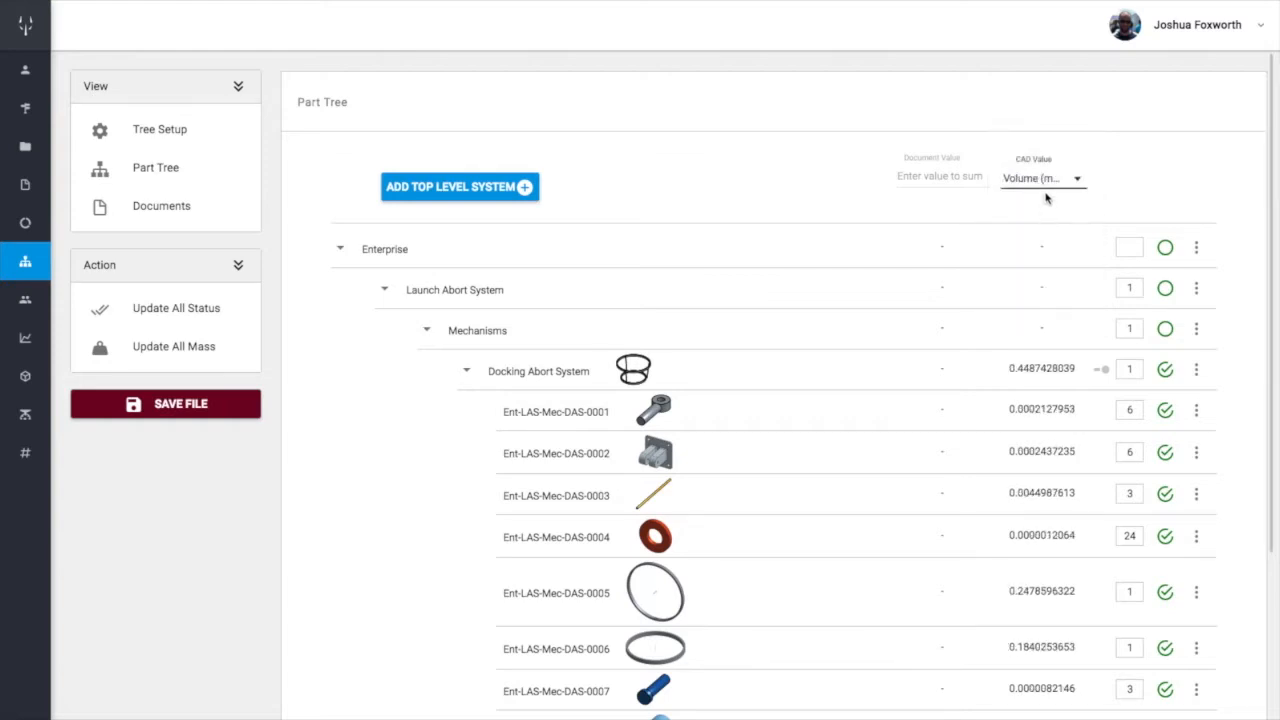
click(1045, 187)
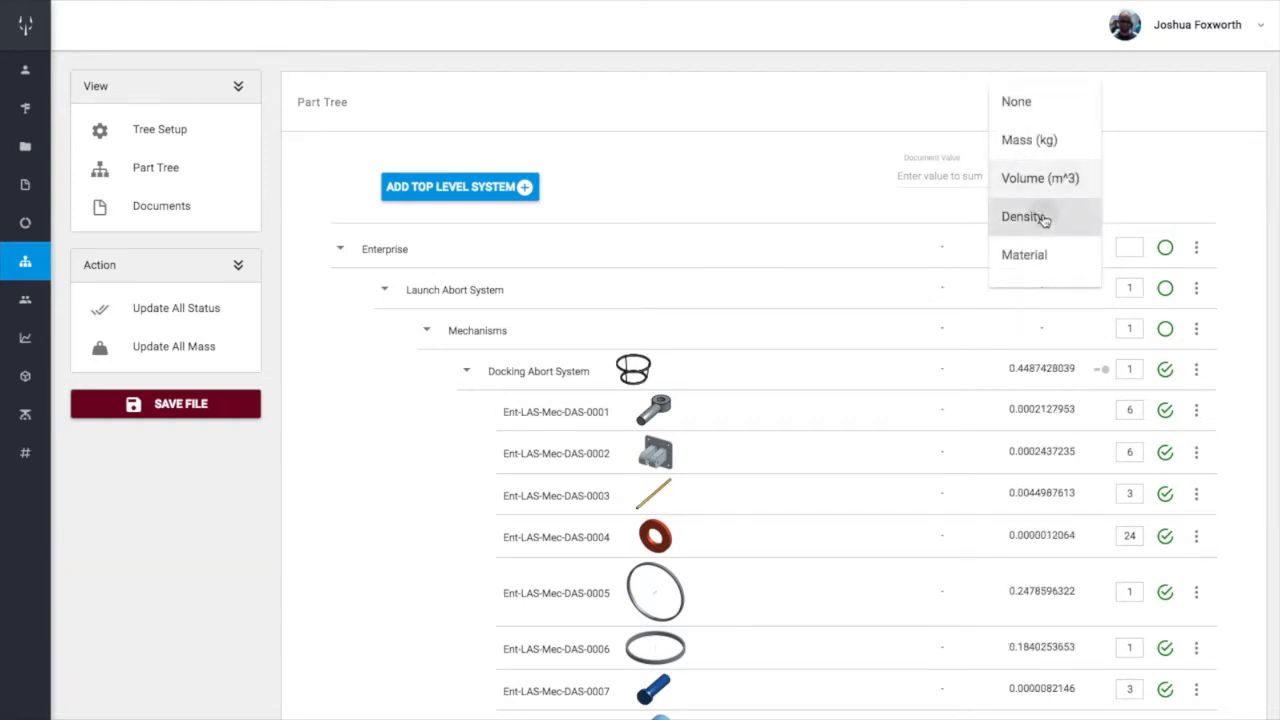
click(1046, 216)
click(1042, 182)
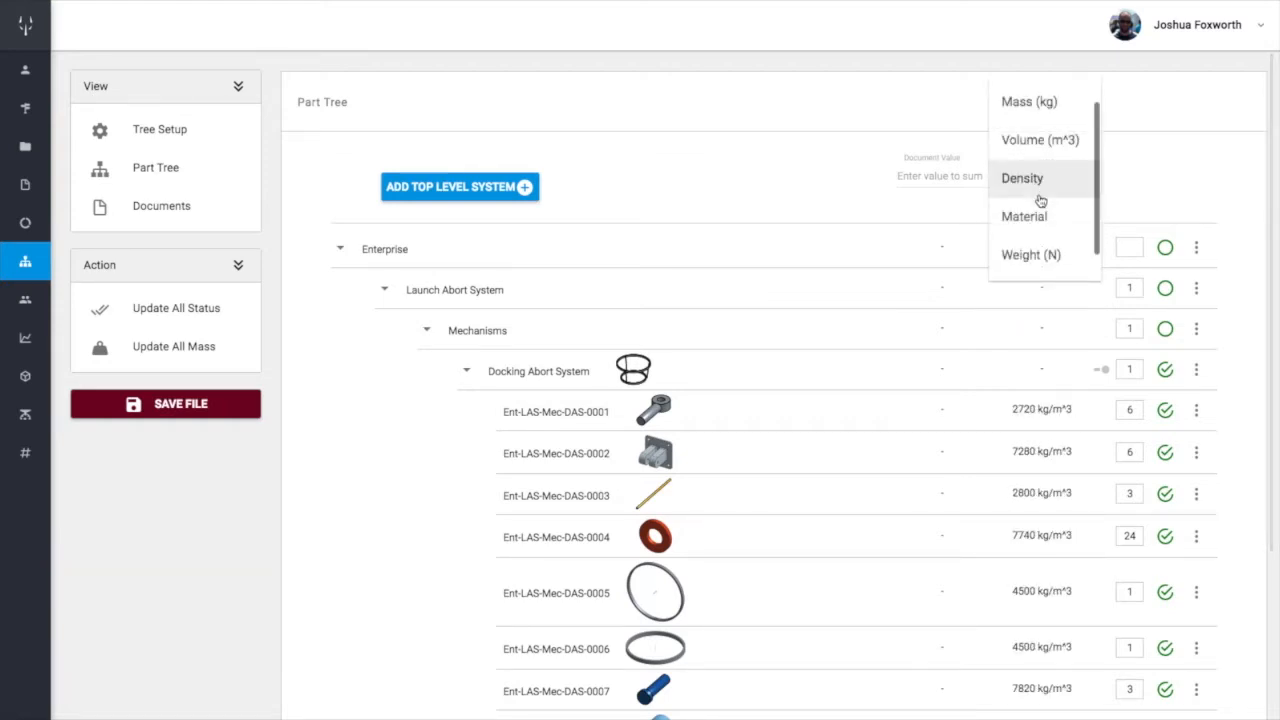
click(1038, 216)
Show the part tree's CAD value as Weight (N), switch it to Weight (lbs), and look over the listed parts
click(1038, 182)
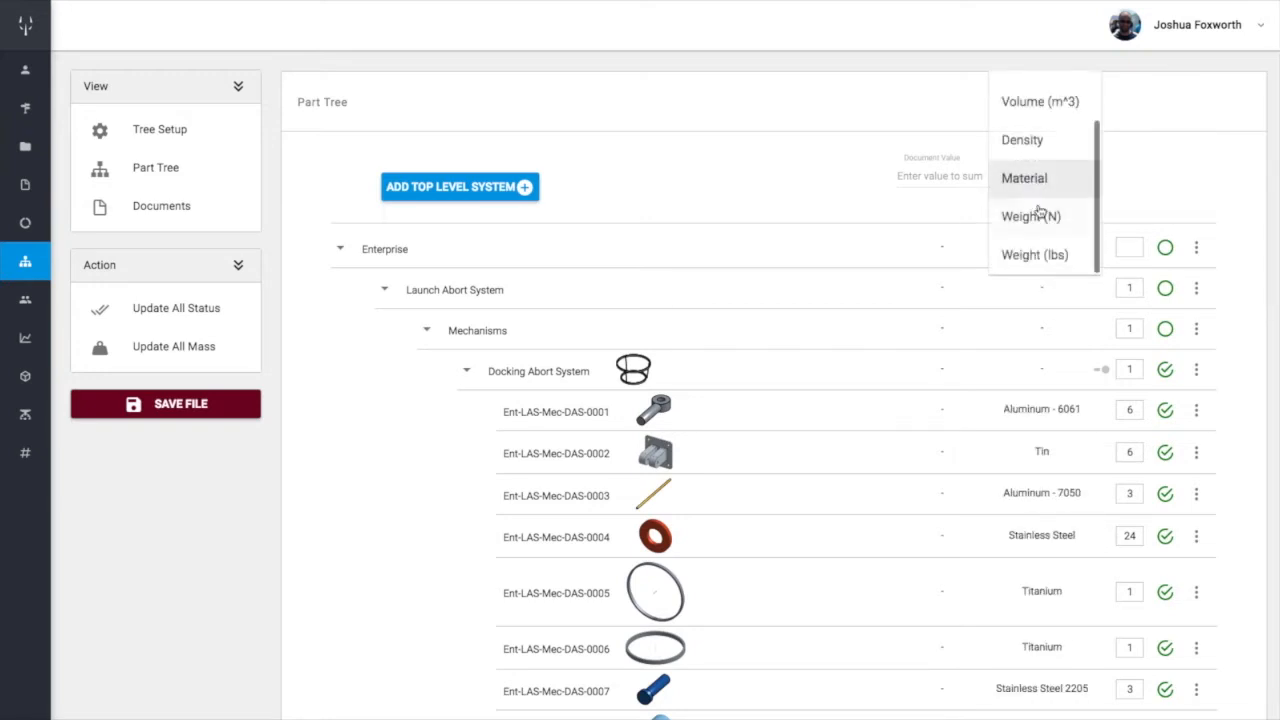
click(1040, 215)
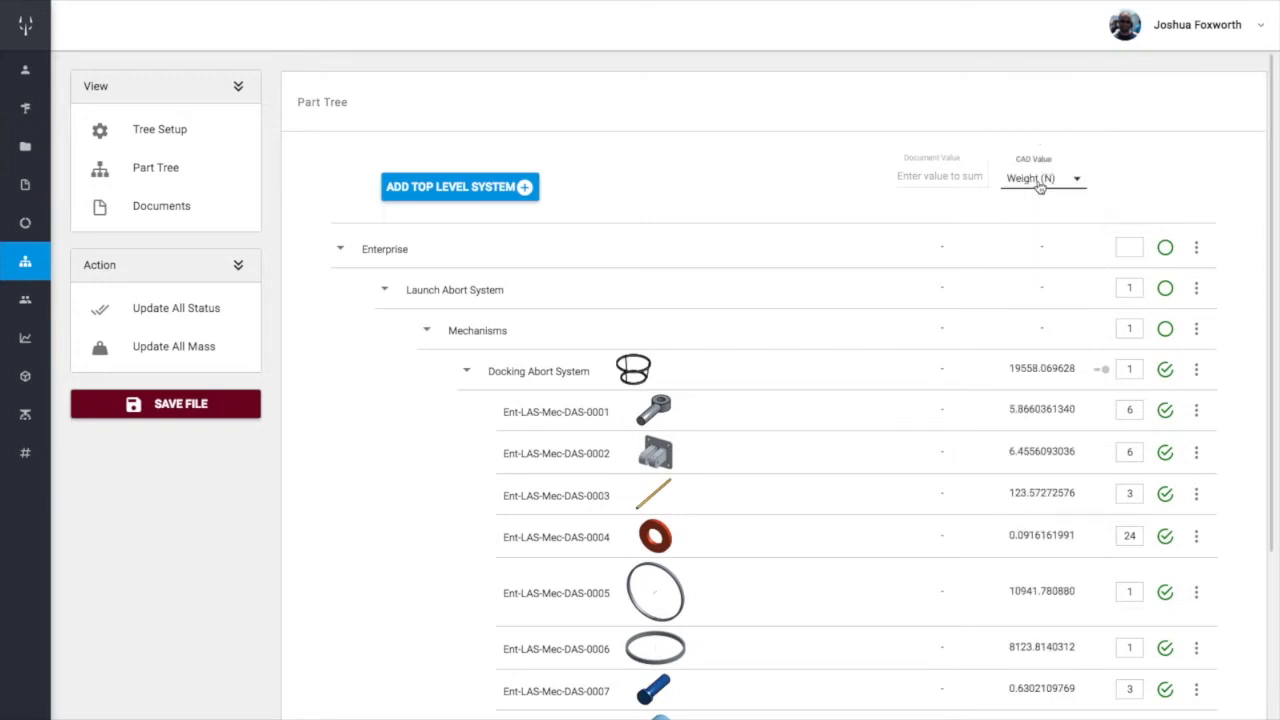
click(1040, 187)
click(1040, 215)
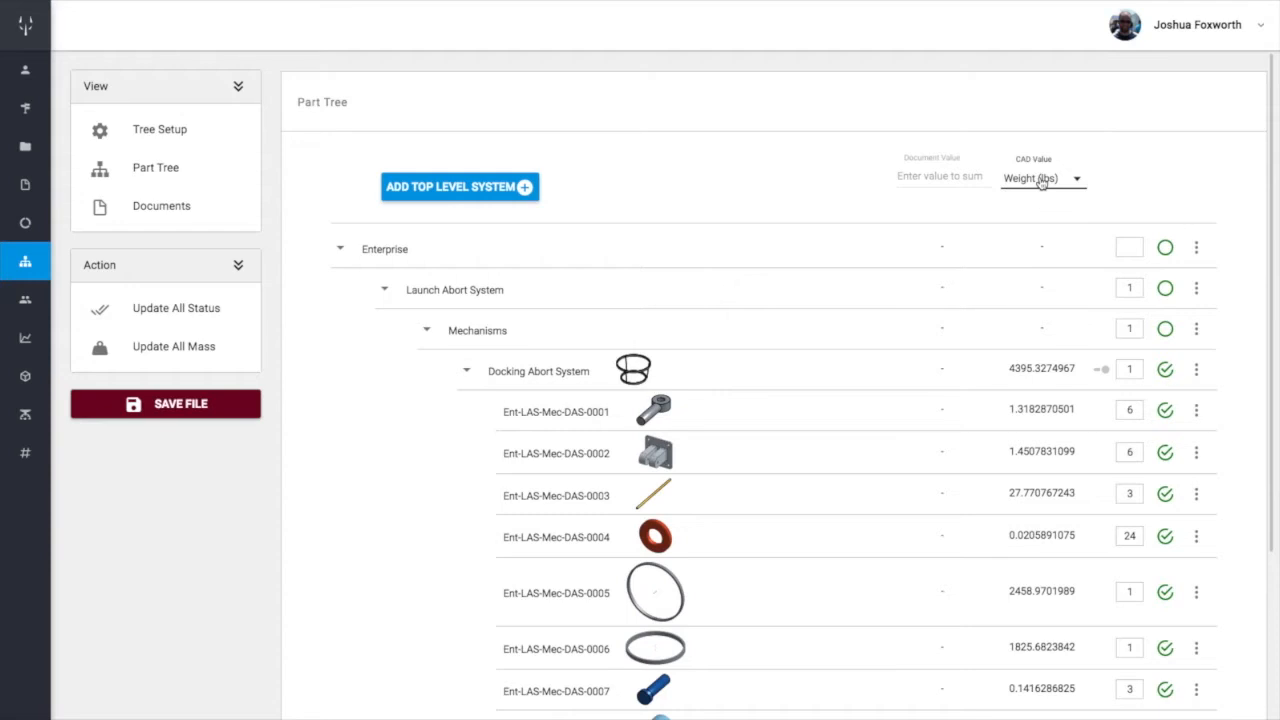
click(1041, 181)
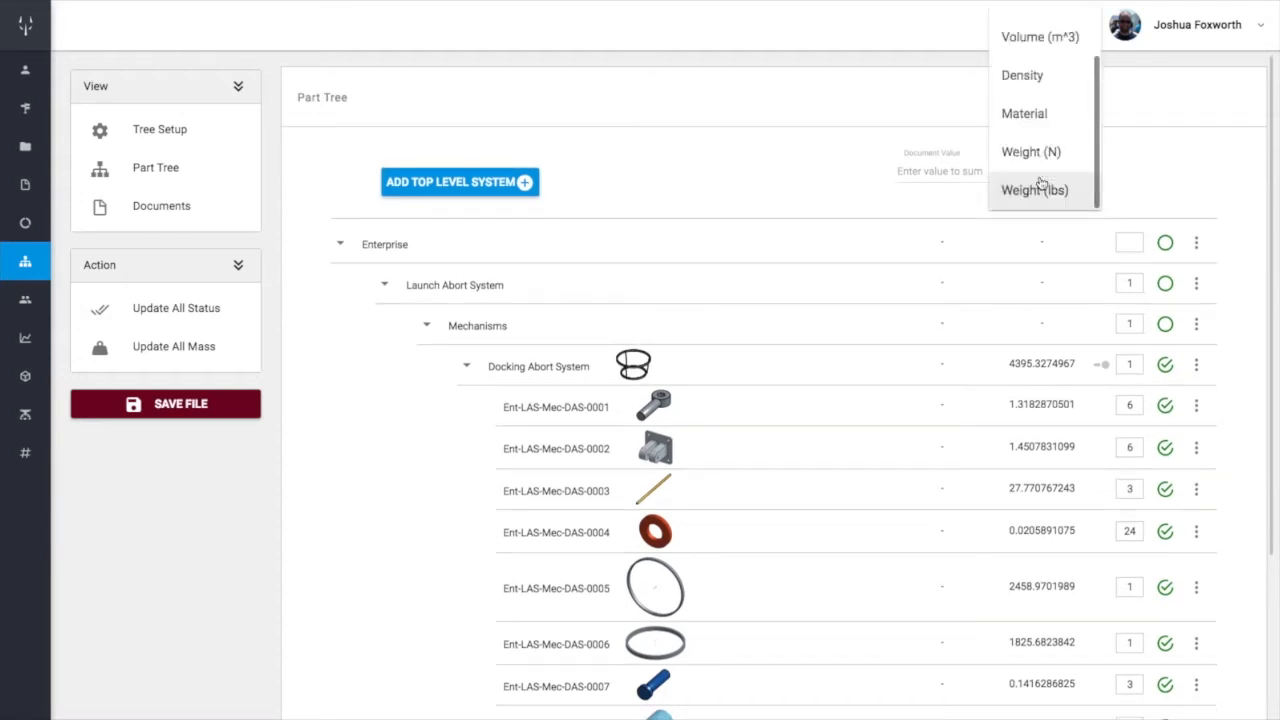
click(1050, 318)
scroll(1050, 318, down, 3)
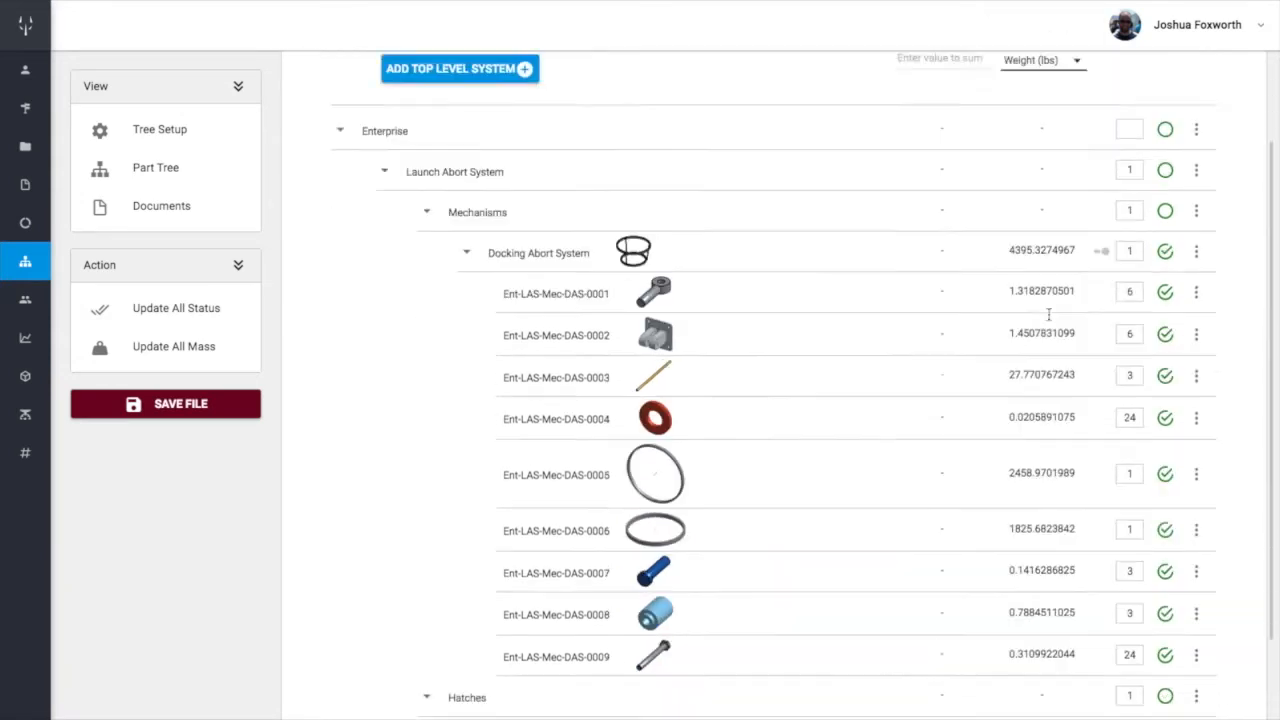
scroll(1048, 316, up, 1)
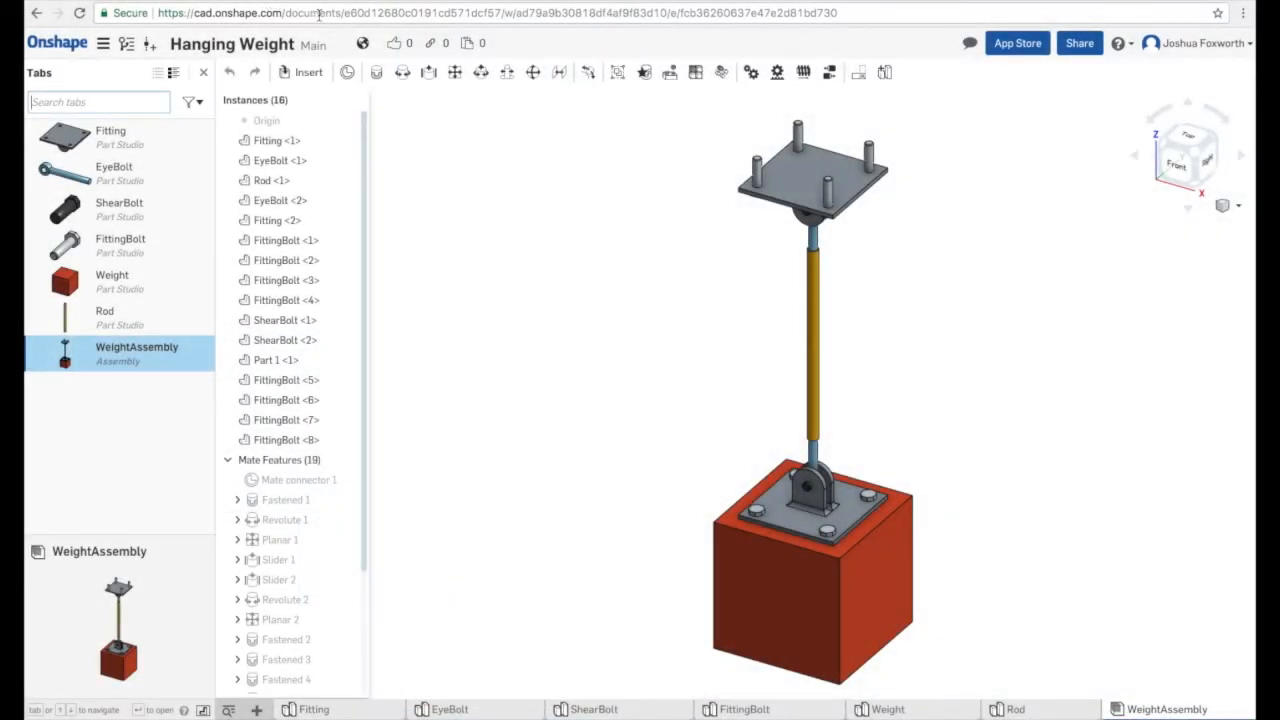
Copy the Hanging Weight document's ID from its Onshape URL and look up its connected files in CADWOLF's CAD Connections
drag(344, 13, 498, 13)
key(ctrl+c)
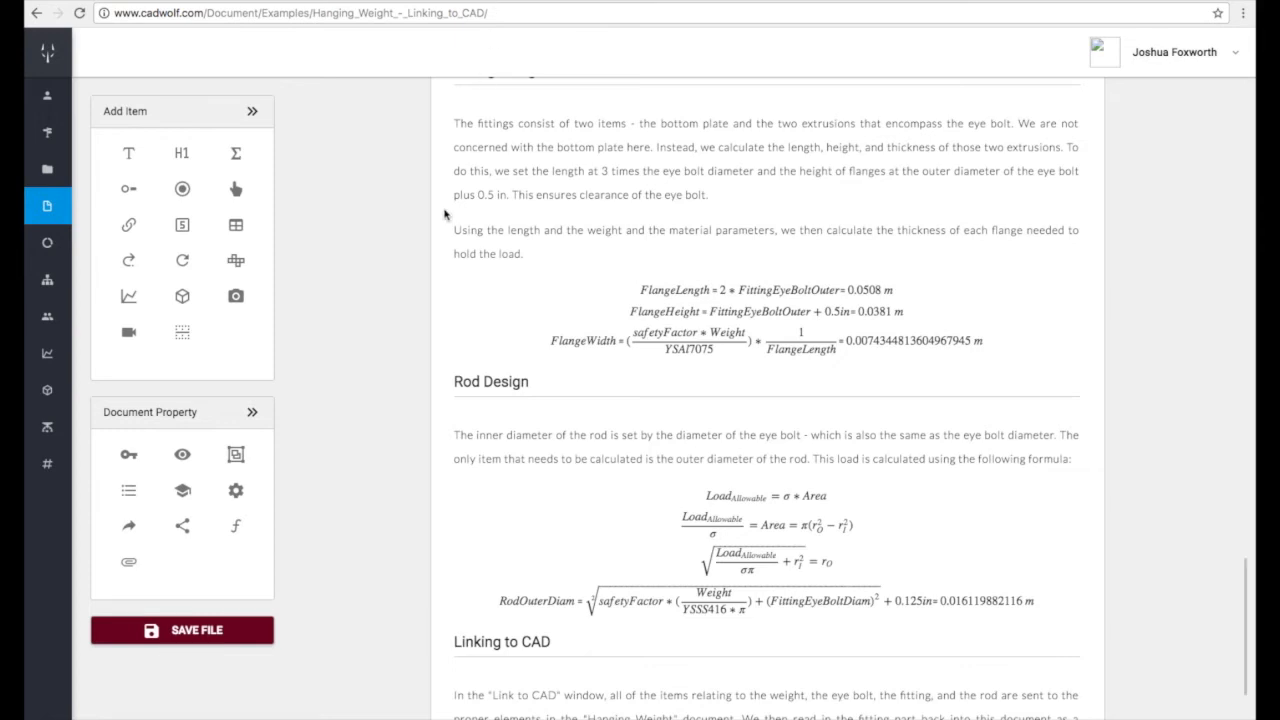
mouse_move(29, 220)
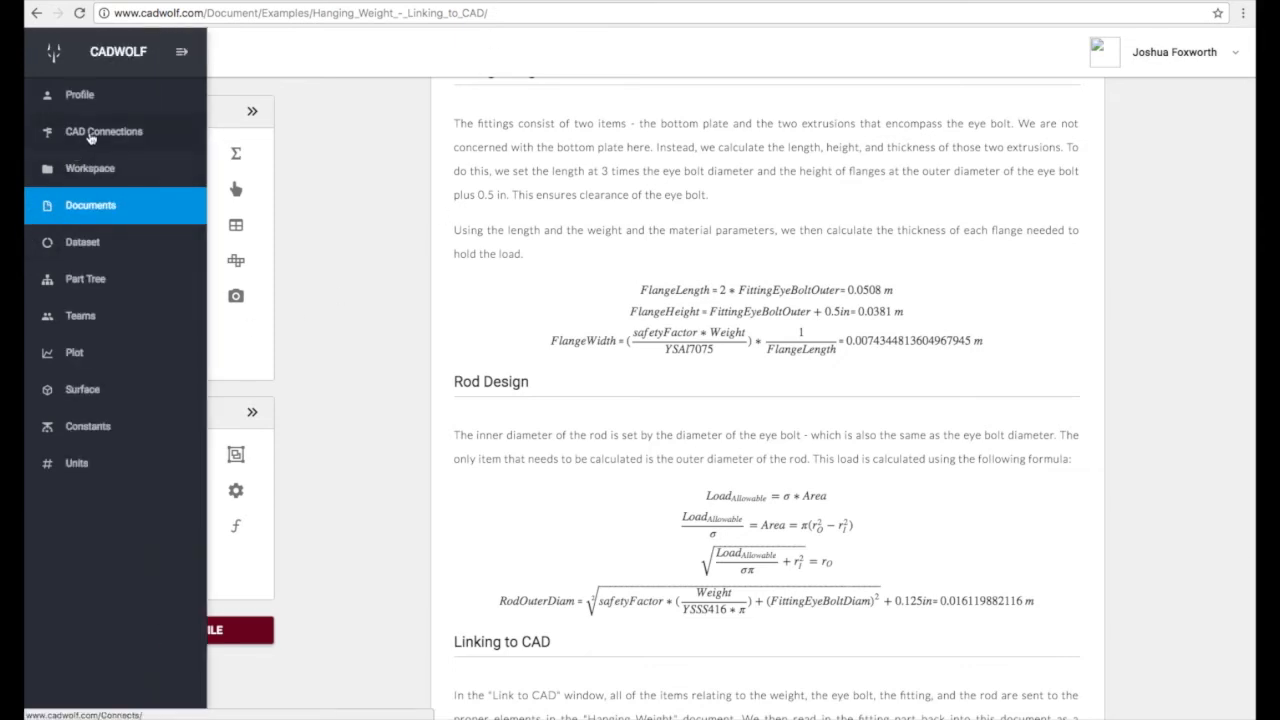
click(91, 138)
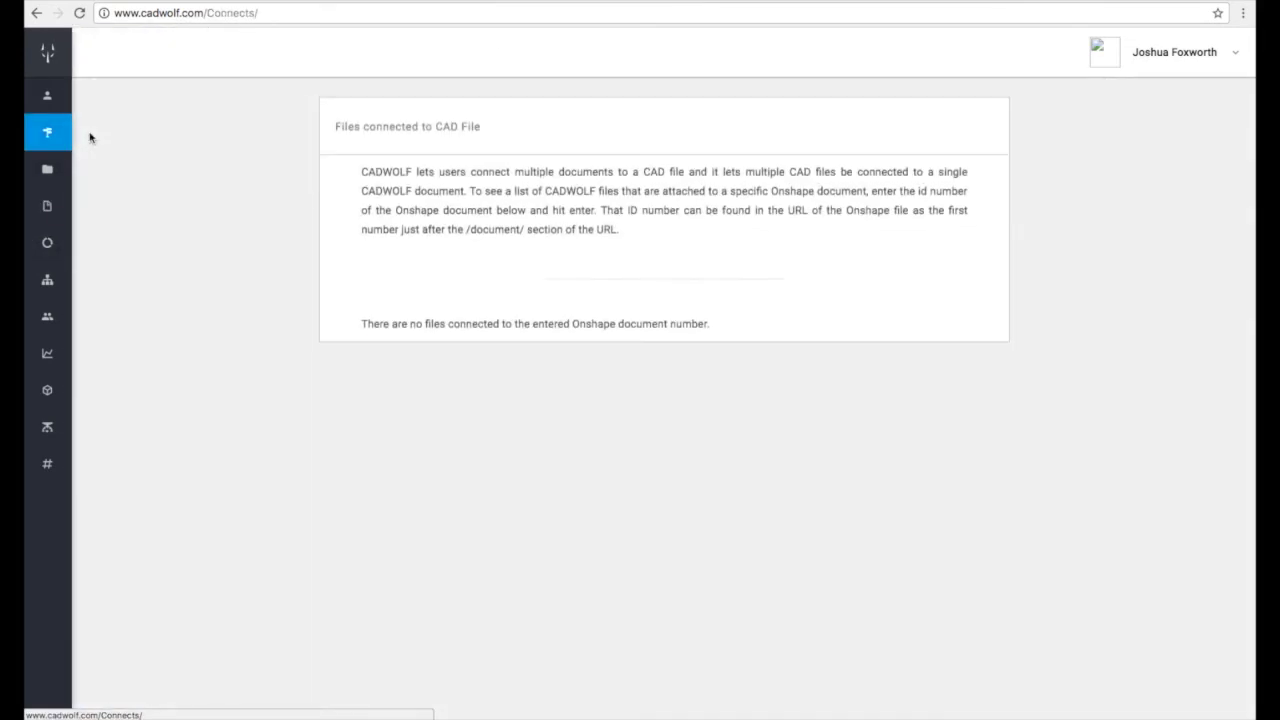
click(590, 267)
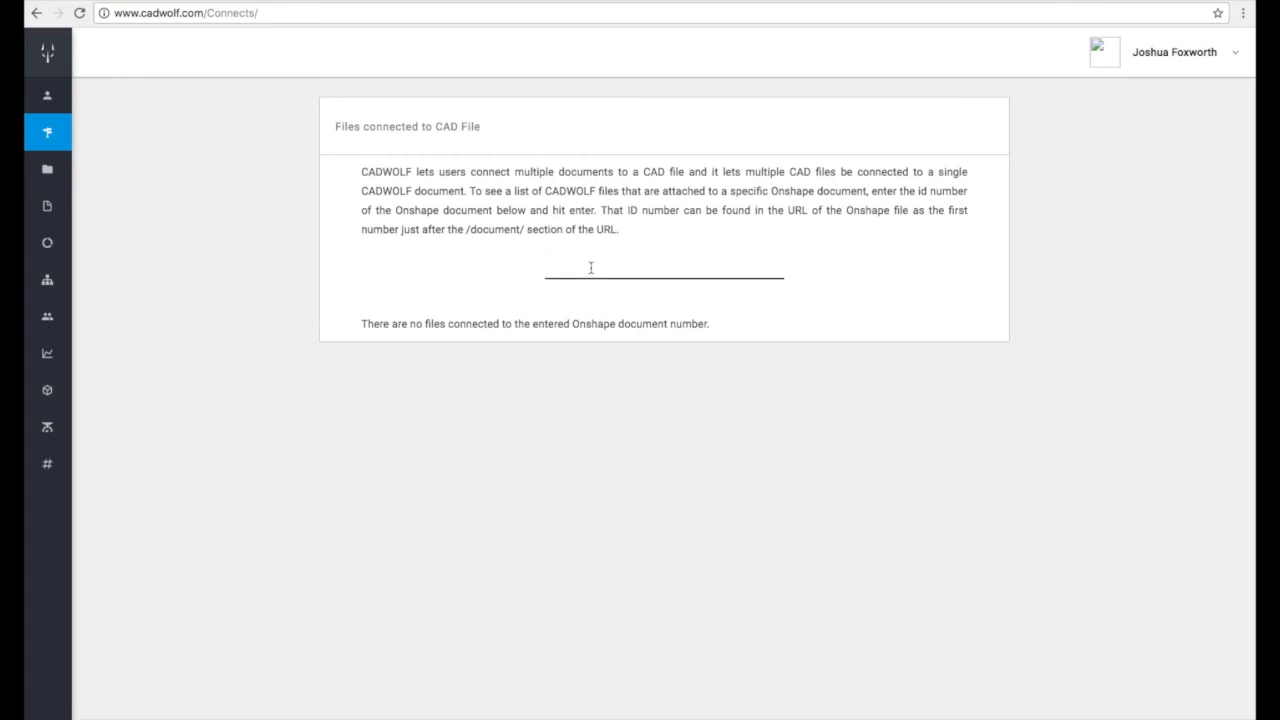
key(ctrl+v)
key(Return)
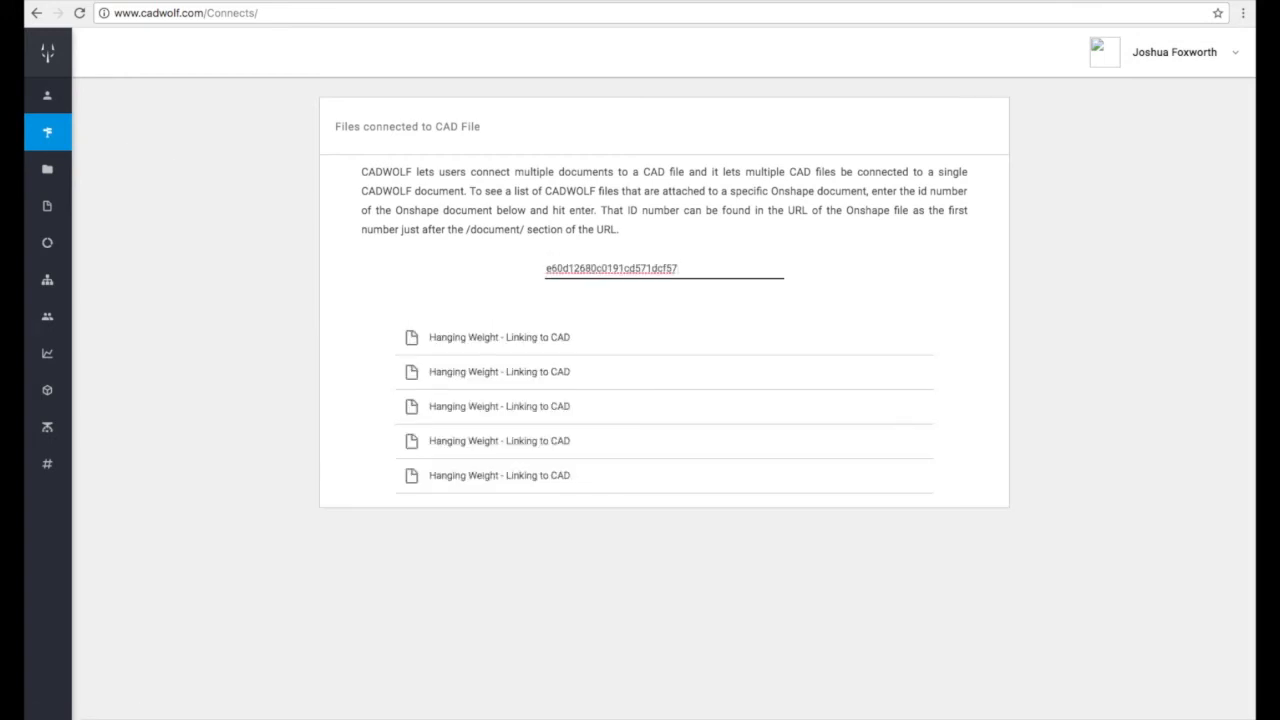